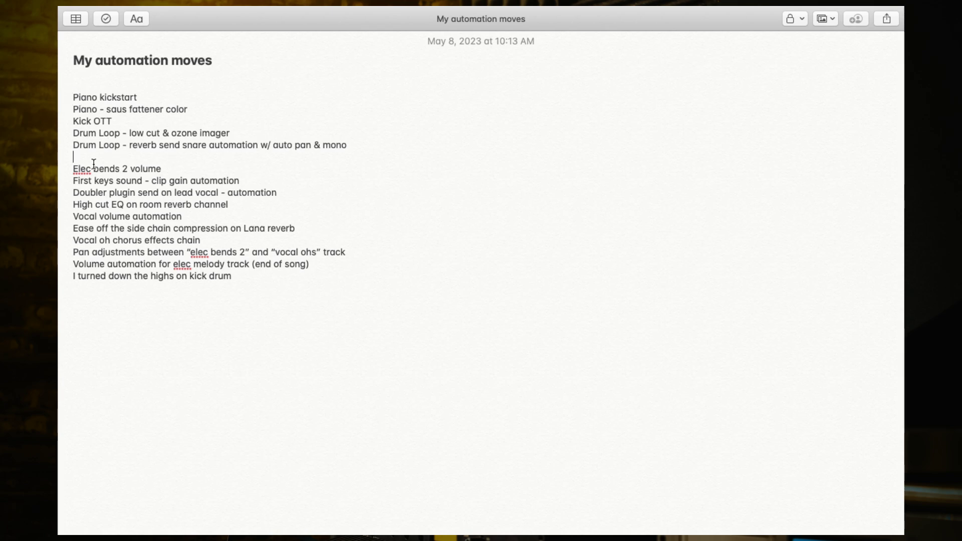
# Highlight the "Elec bends 2 volume" item in the "My automation moves" note
pyautogui.moveTo(72, 168); pyautogui.dragTo(161, 173)
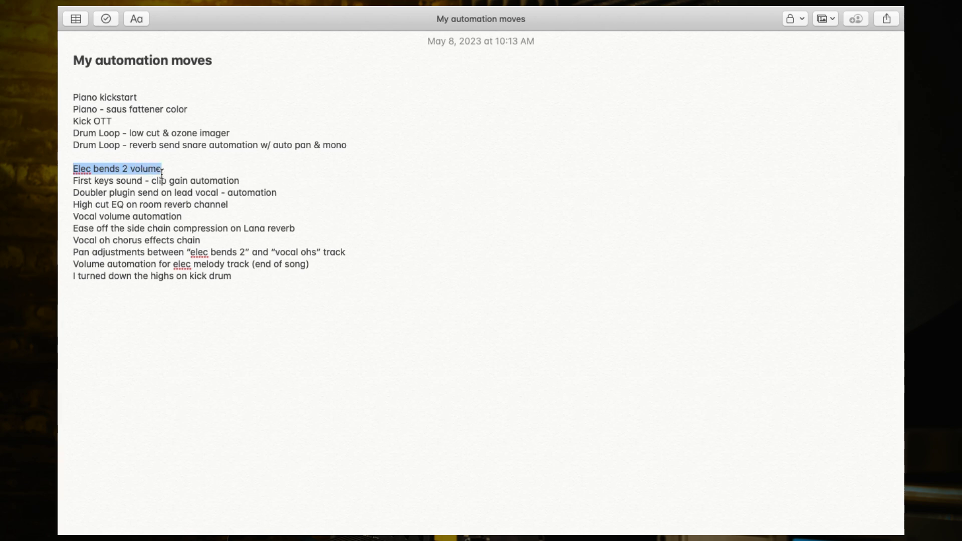
pyautogui.click(134, 234)
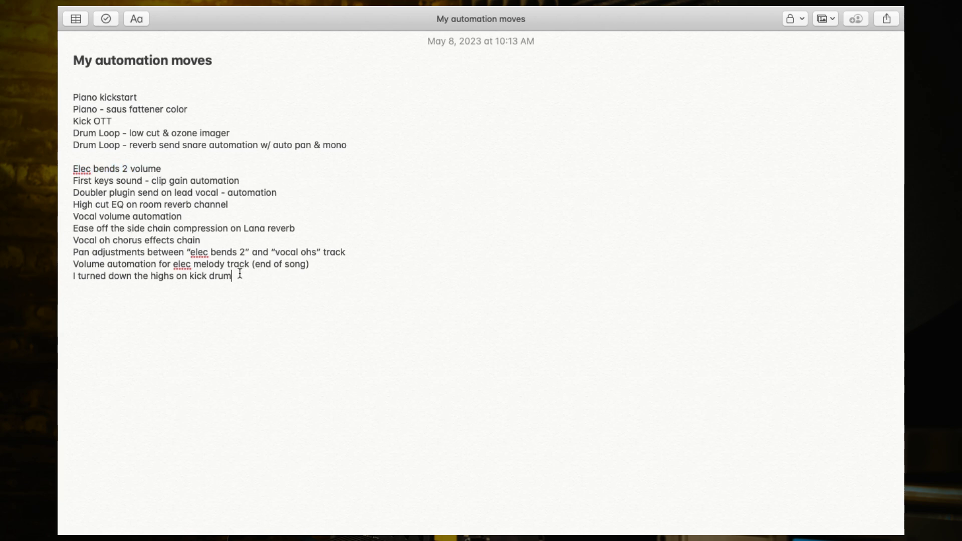
pyautogui.press('Return')
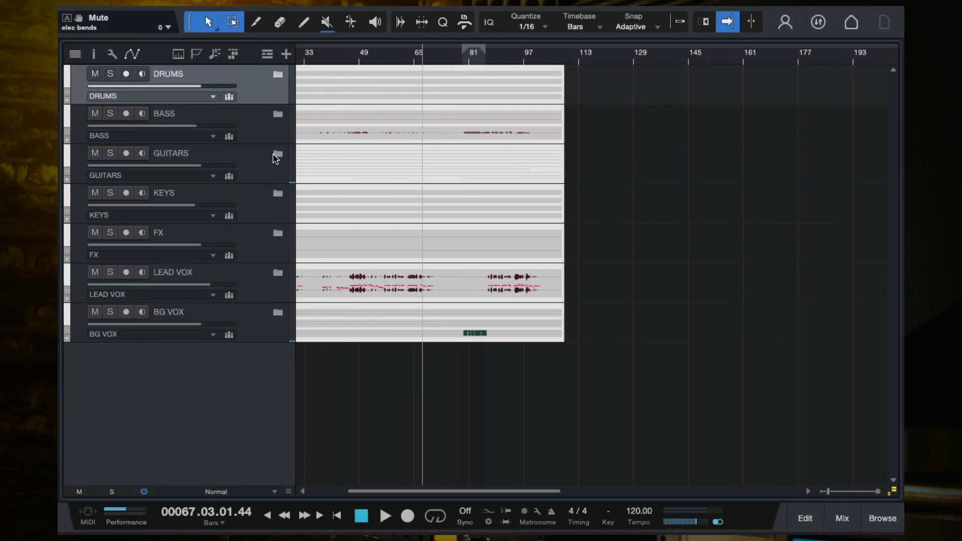
# Switch to Studio One, expand the GUITARS folder track and select the elec bends 2 track
pyautogui.click(278, 153)
pyautogui.scroll(-5, 215, 240)
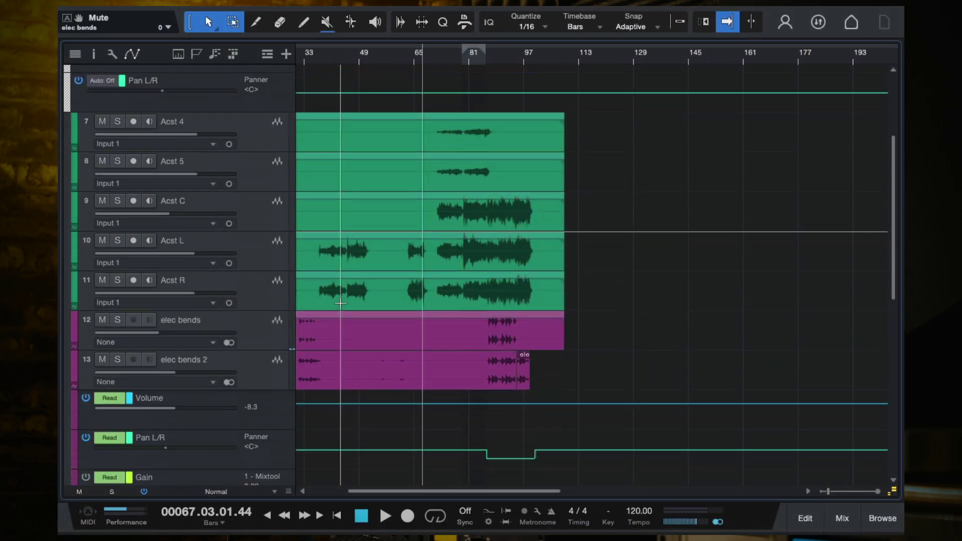
pyautogui.press('e')
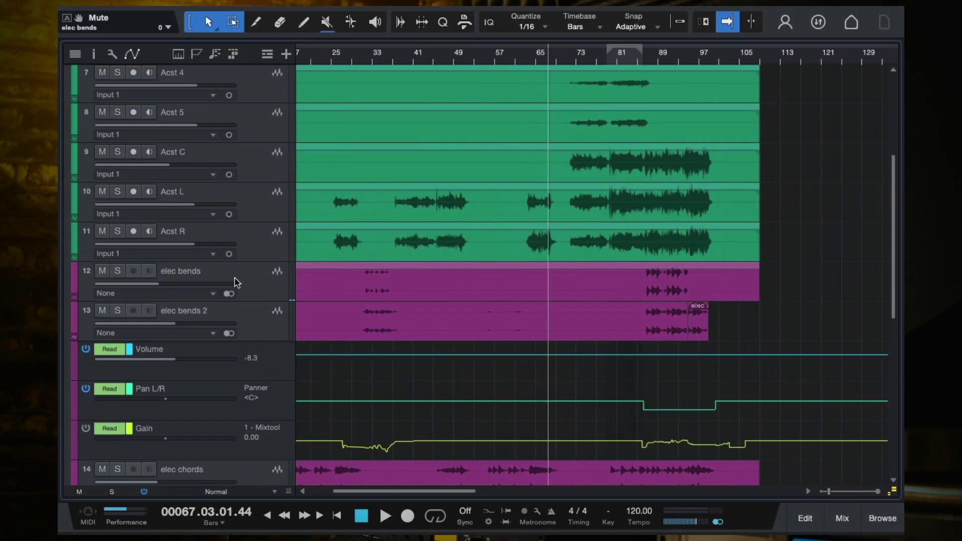
pyautogui.click(171, 285)
pyautogui.scroll(-4, 369, 307)
pyautogui.click(244, 271)
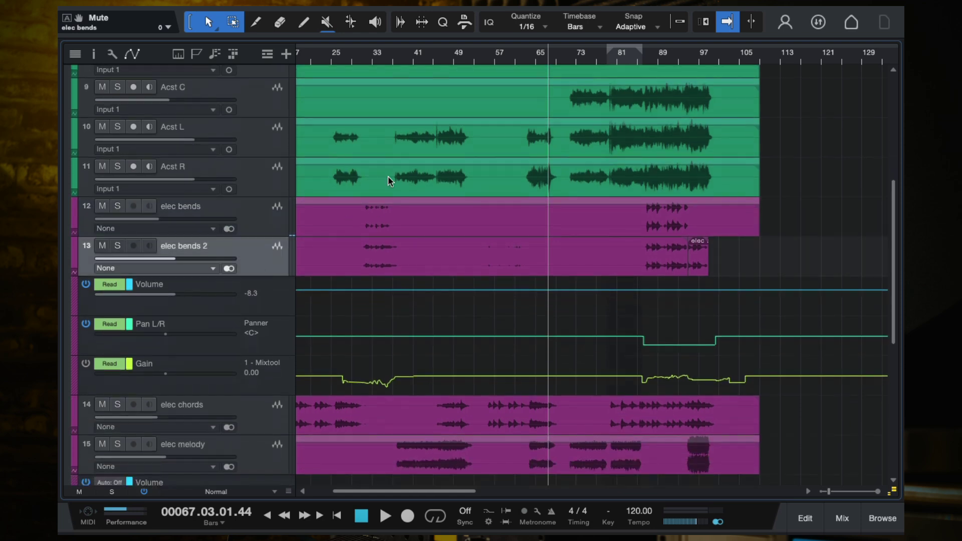
# Solo the elec bends track and play it from about bar 32
pyautogui.click(377, 49)
pyautogui.press('e')
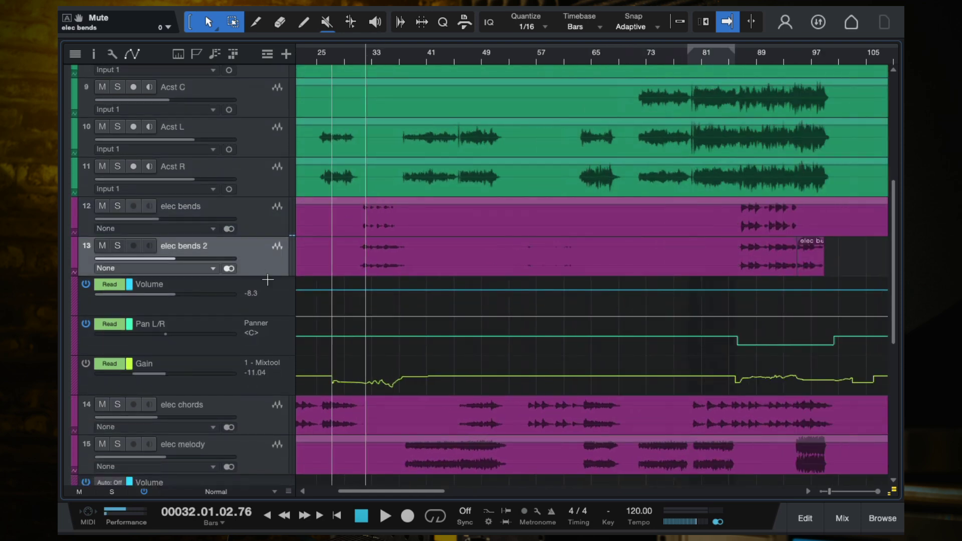
pyautogui.press('e')
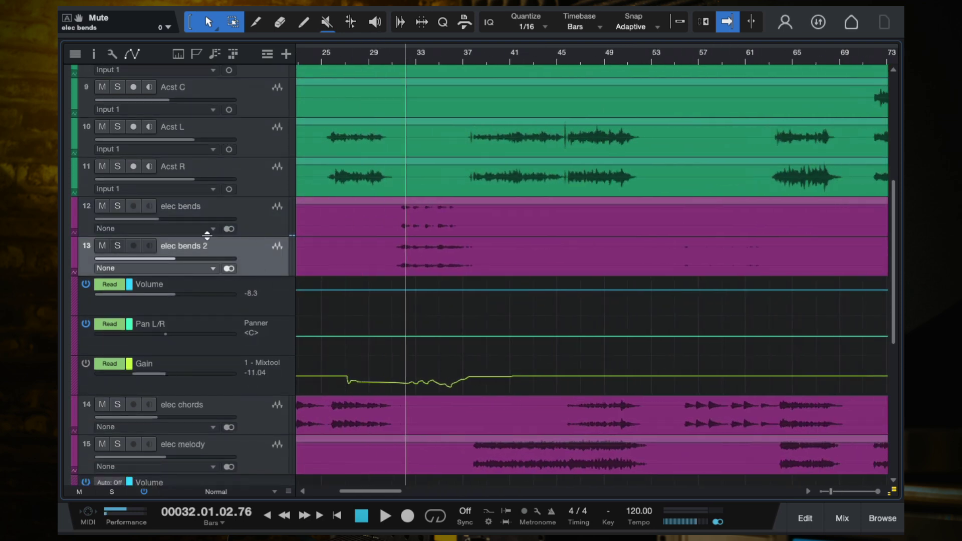
pyautogui.click(246, 233)
pyautogui.click(118, 206)
pyautogui.press('space')
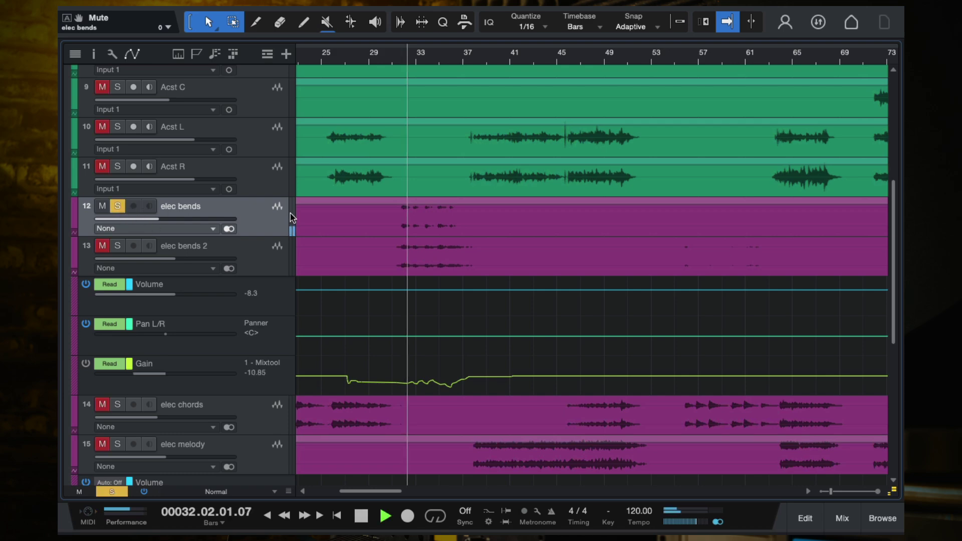
pyautogui.press('space')
# Play the elec bends 2 track on its own over bars 33 to 35 and clear its solo when done
pyautogui.click(118, 206)
pyautogui.click(118, 246)
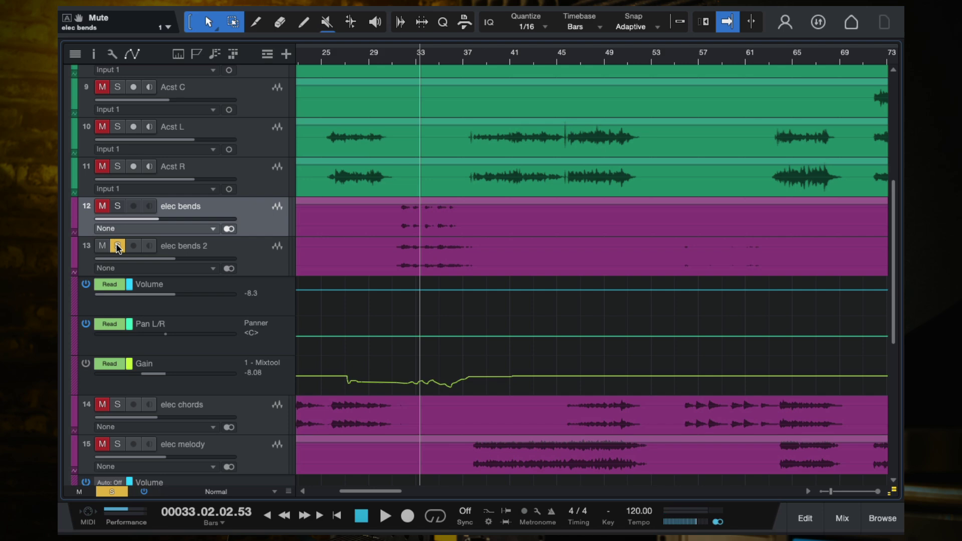
pyautogui.press('space')
pyautogui.press('f')
pyautogui.press('w')
pyautogui.press('w')
pyautogui.press('w')
pyautogui.press('w')
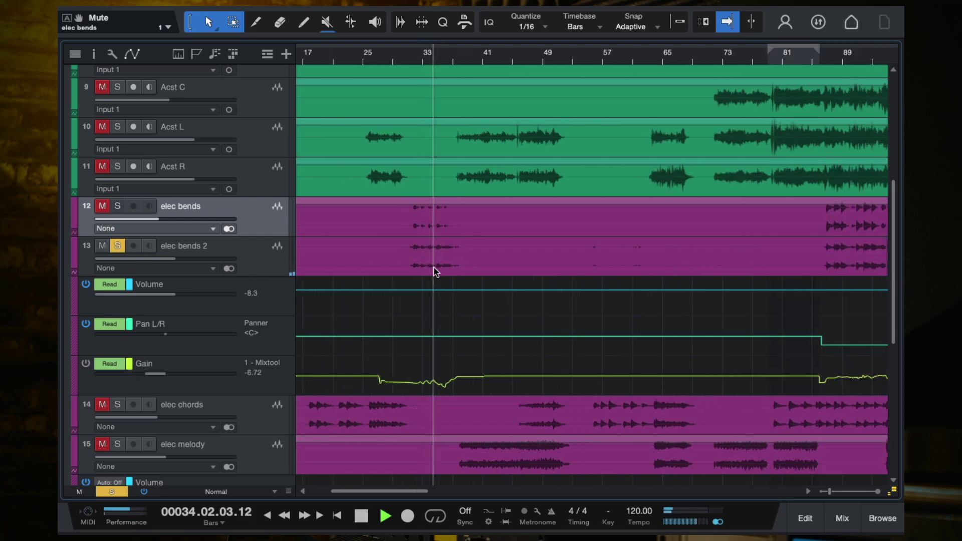
pyautogui.scroll(-1, 434, 274)
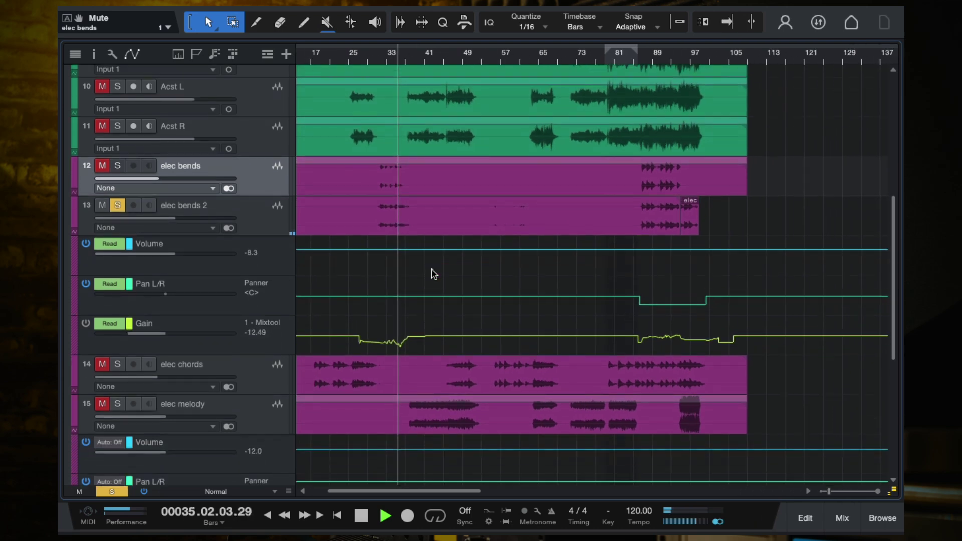
pyautogui.press('f')
pyautogui.press('space')
pyautogui.click(117, 205)
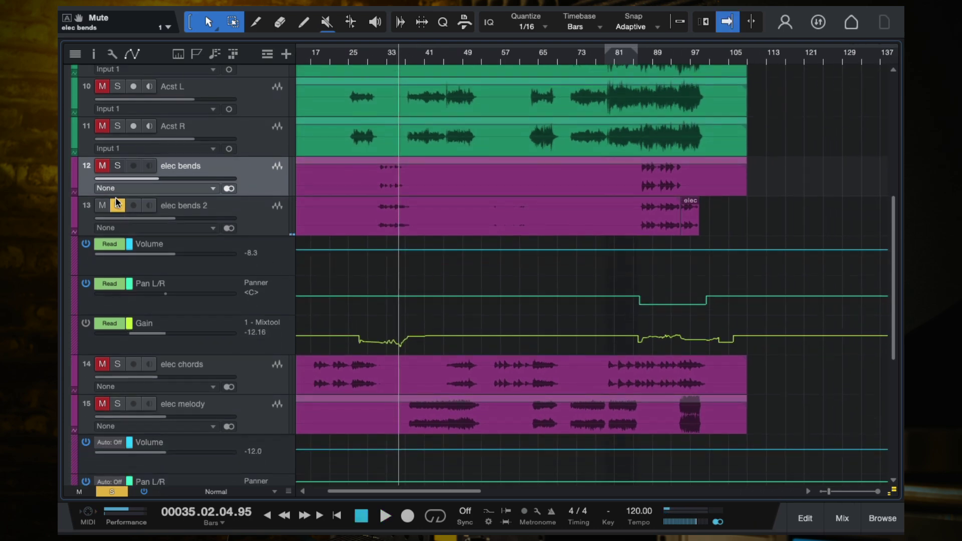
# Place the playhead at about bar 31 and select the Mixtool Gain automation lane of elec bends 2
pyautogui.click(380, 58)
pyautogui.click(255, 215)
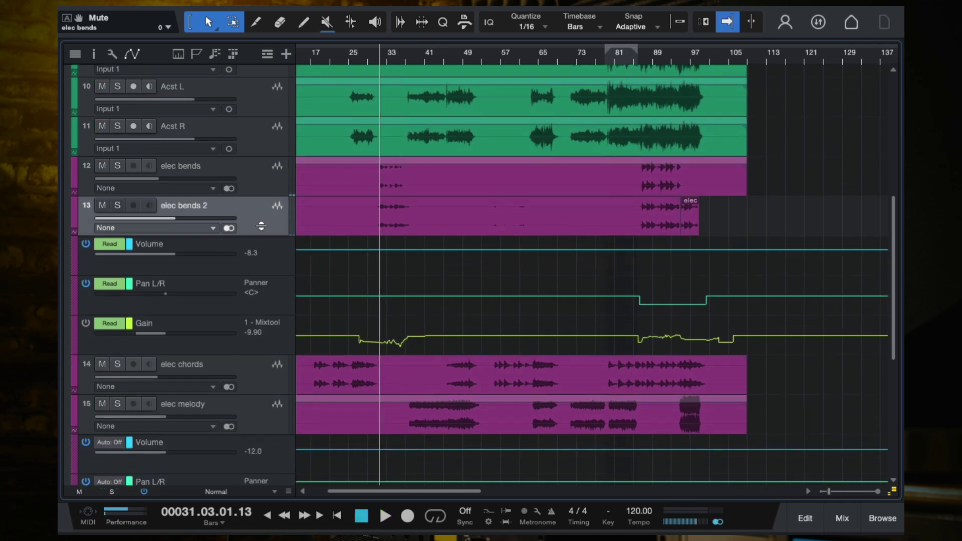
pyautogui.keyDown('ctrl'); pyautogui.scroll(3, 420, 205); pyautogui.keyUp('ctrl')
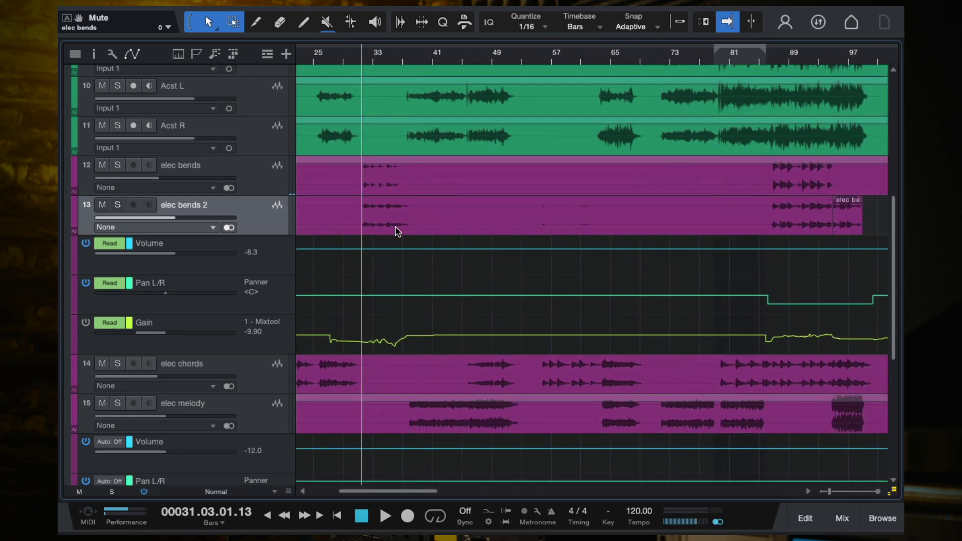
pyautogui.keyDown('ctrl'); pyautogui.scroll(3, 375, 205); pyautogui.keyUp('ctrl')
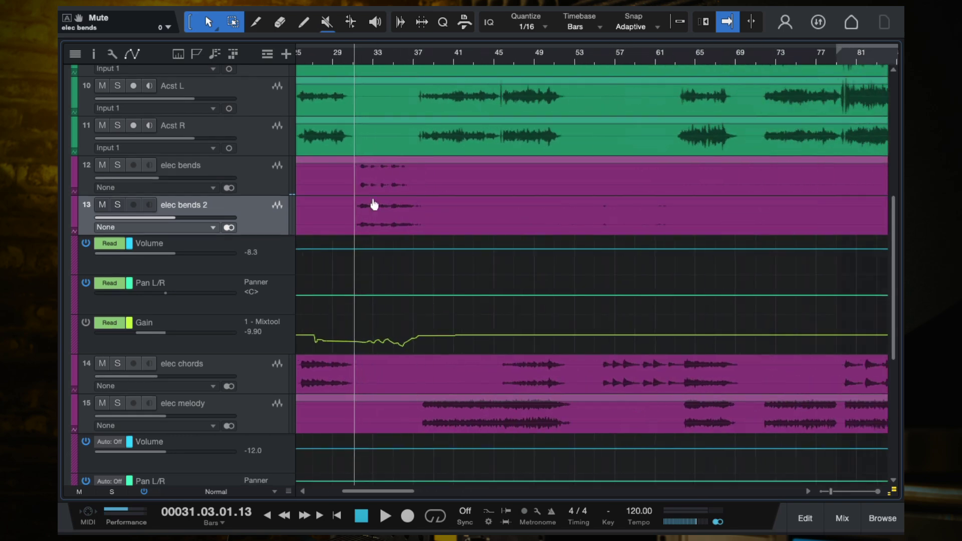
pyautogui.click(312, 343)
pyautogui.keyDown('ctrl'); pyautogui.scroll(3, 312, 344); pyautogui.keyUp('ctrl')
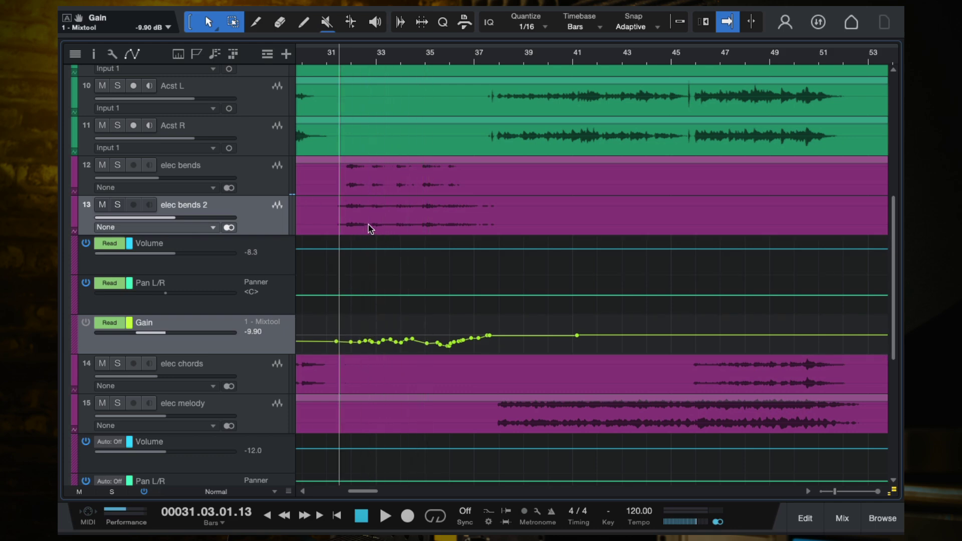
# Play the full mix up to about bar 37 and make the elec bends 2 Gain automation lane taller
pyautogui.press('space')
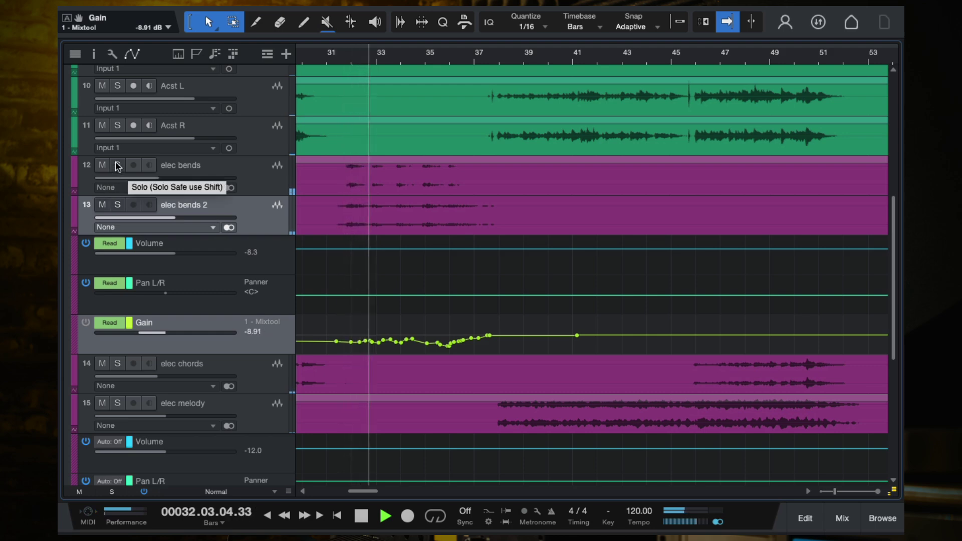
pyautogui.scroll(2, 423, 328)
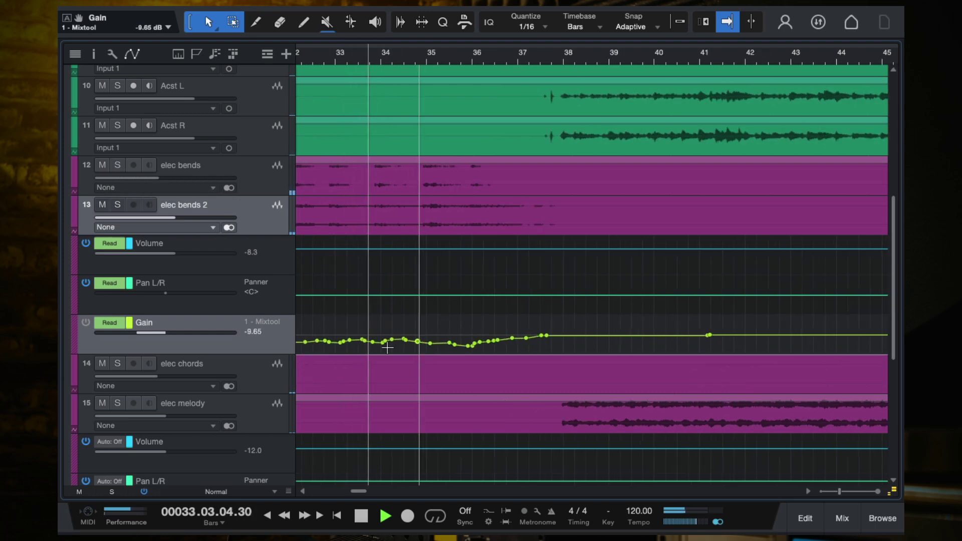
pyautogui.moveTo(265, 354); pyautogui.dragTo(316, 394)
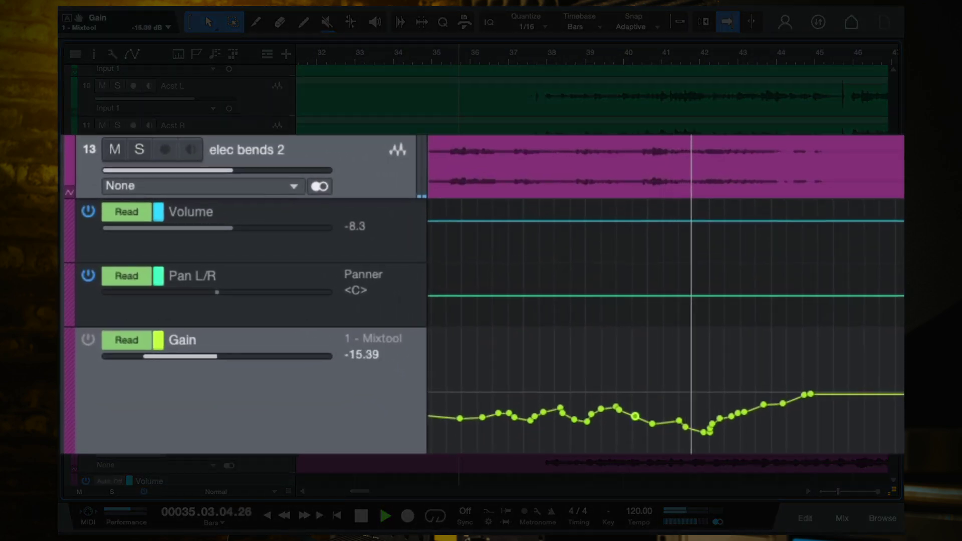
pyautogui.press('f')
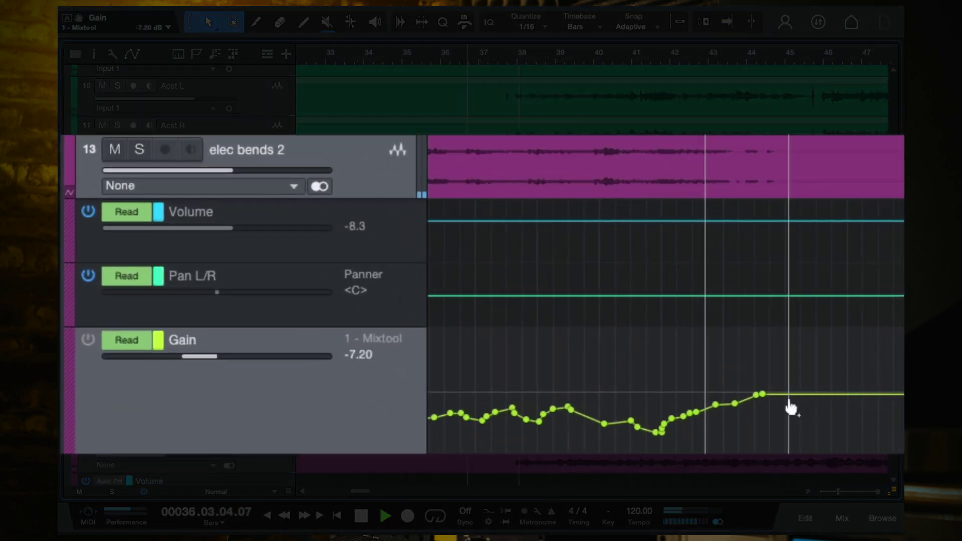
pyautogui.press('f')
pyautogui.press('space')
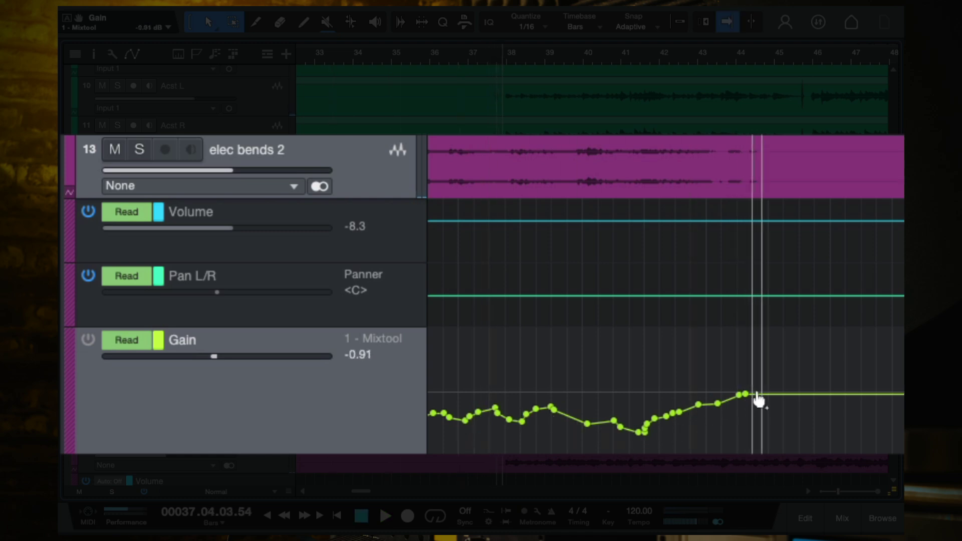
# Replay bars 36 to 38 of the mix while following the rising gain automation on elec bends 2
pyautogui.click(437, 62)
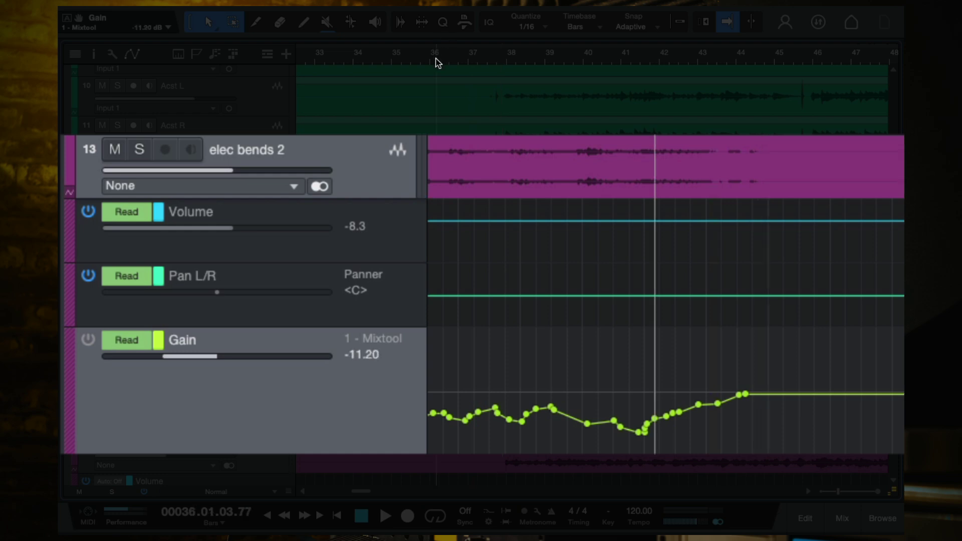
pyautogui.press('space')
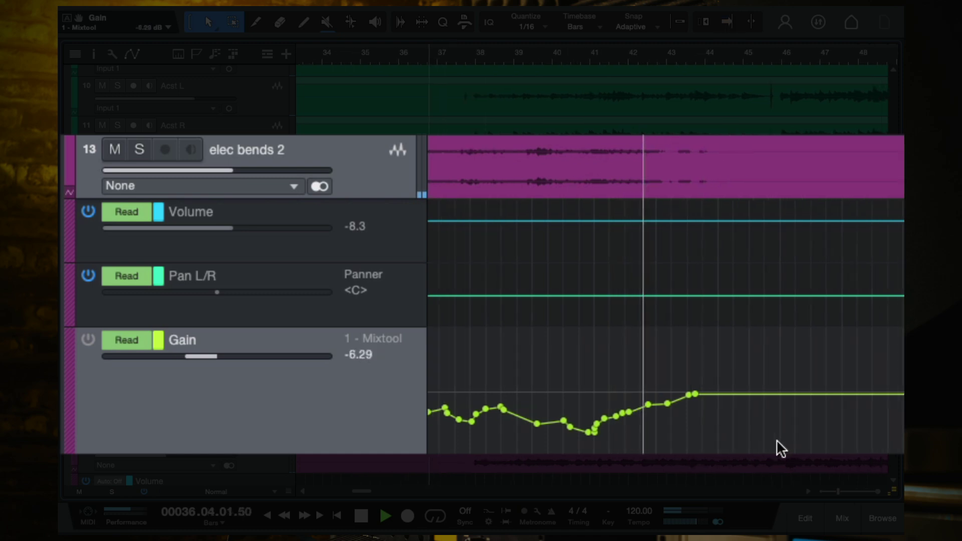
pyautogui.press('w')
pyautogui.press('w')
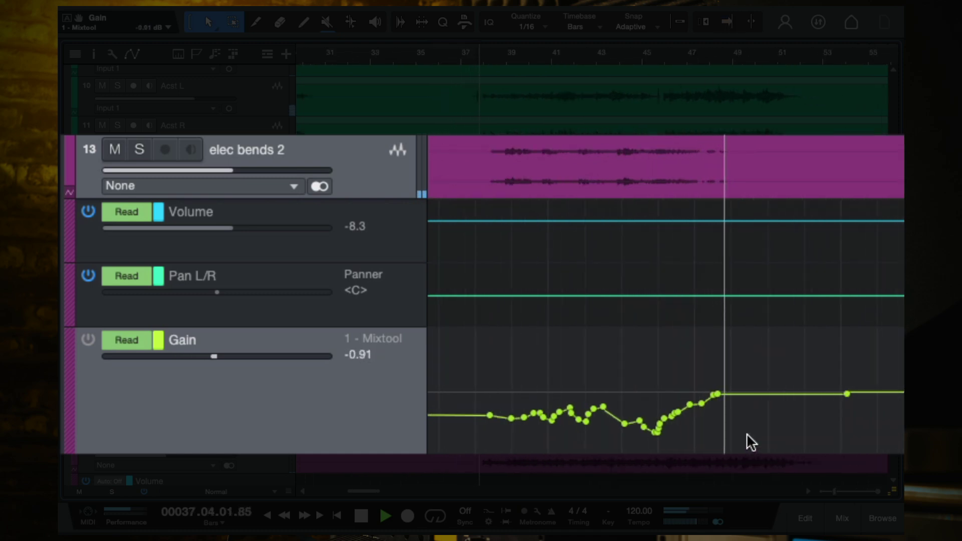
pyautogui.press('space')
pyautogui.press('f')
pyautogui.press('w')
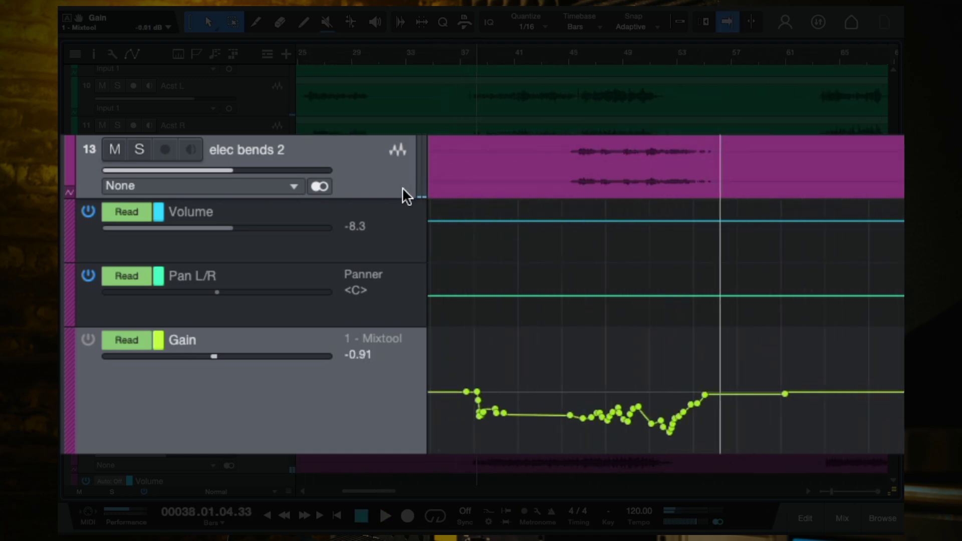
pyautogui.press('z')
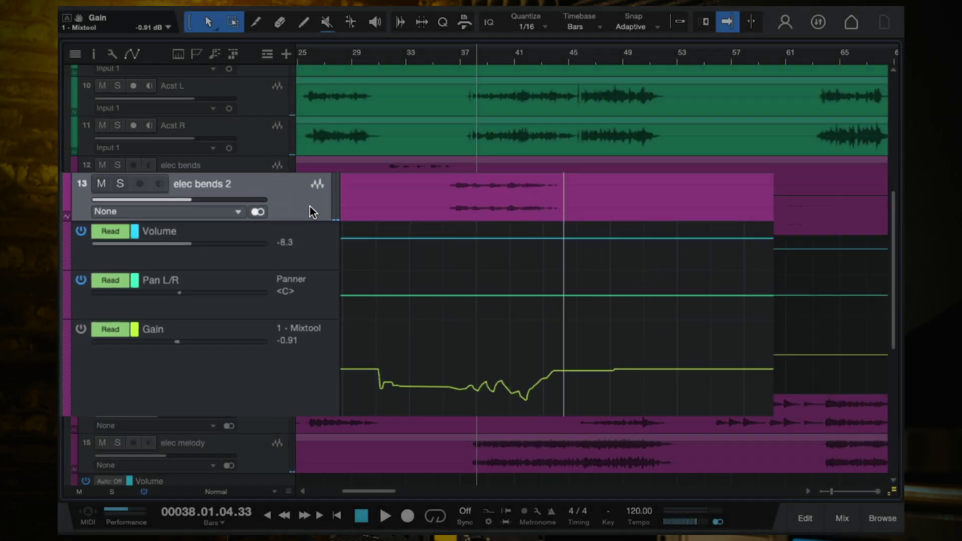
# Bring up the Volume automation of the elec bends 2 channel from its mixer fader and close the mixer
pyautogui.press('F3')
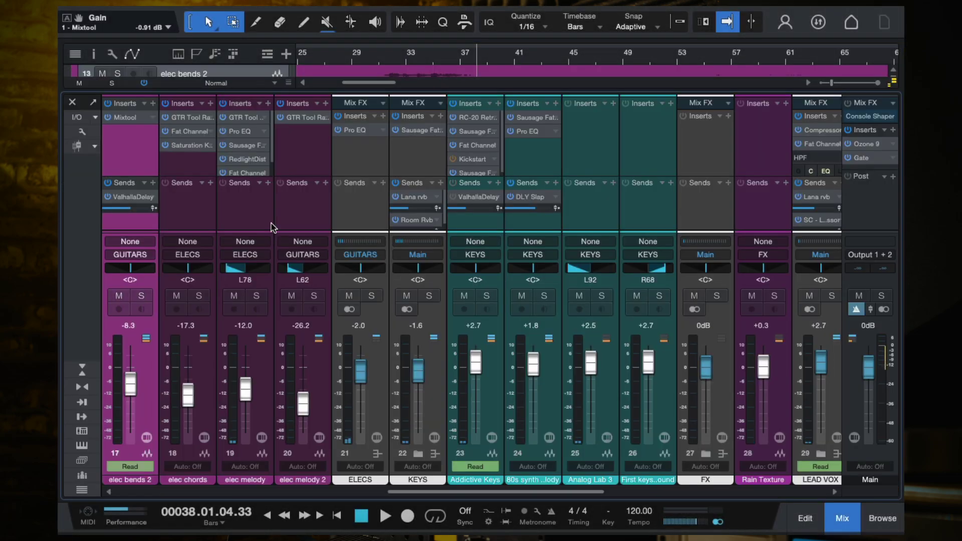
pyautogui.rightClick(131, 385)
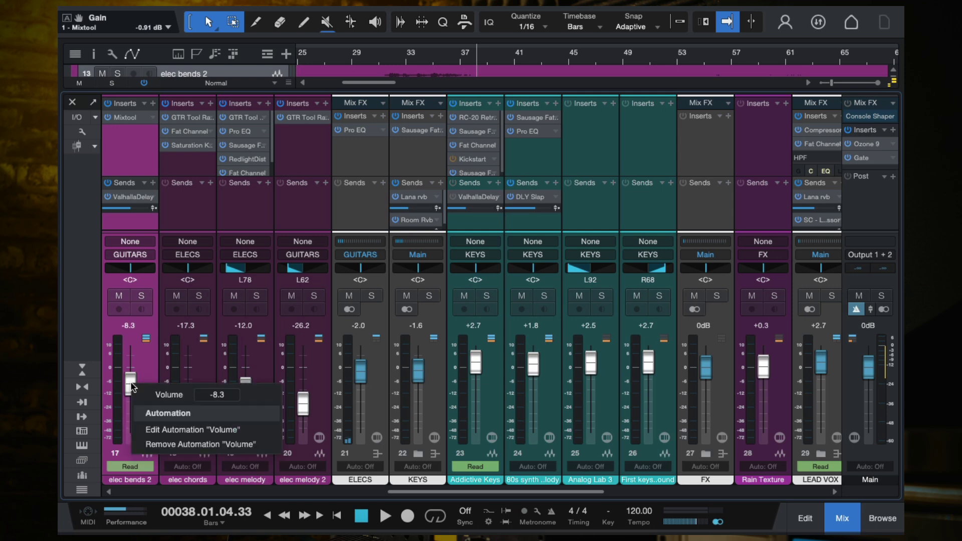
pyautogui.click(160, 429)
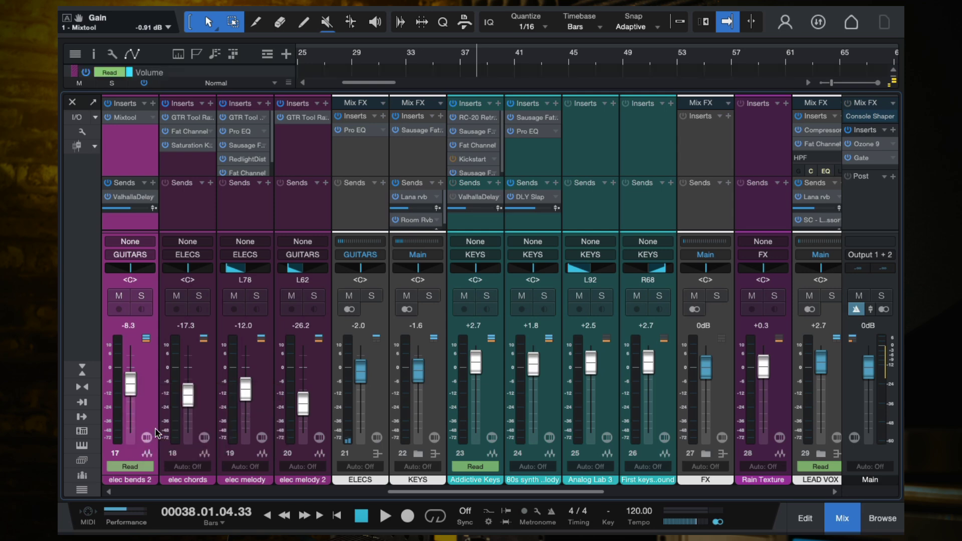
pyautogui.click(73, 102)
pyautogui.scroll(3, 369, 213)
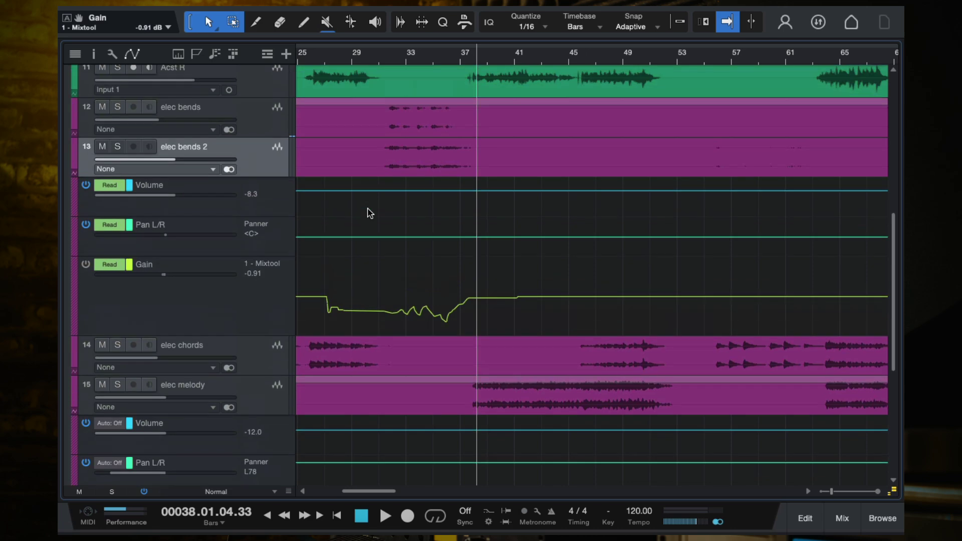
# Draw a dip with a partial rise in the elec bends 2 Volume automation, starting just before bar 38
pyautogui.click(468, 192)
pyautogui.moveTo(560, 198); pyautogui.dragTo(613, 213)
pyautogui.click(682, 207)
pyautogui.moveTo(693, 206); pyautogui.dragTo(691, 201)
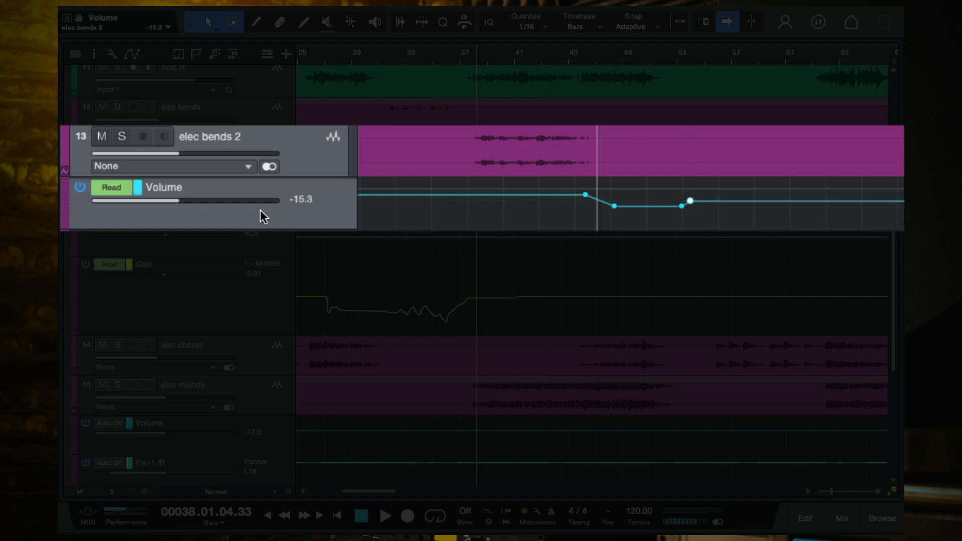
# Try to raise the elec bends 2 track fader by hand and play on from bar 38 with volume automation reading
pyautogui.press('space')
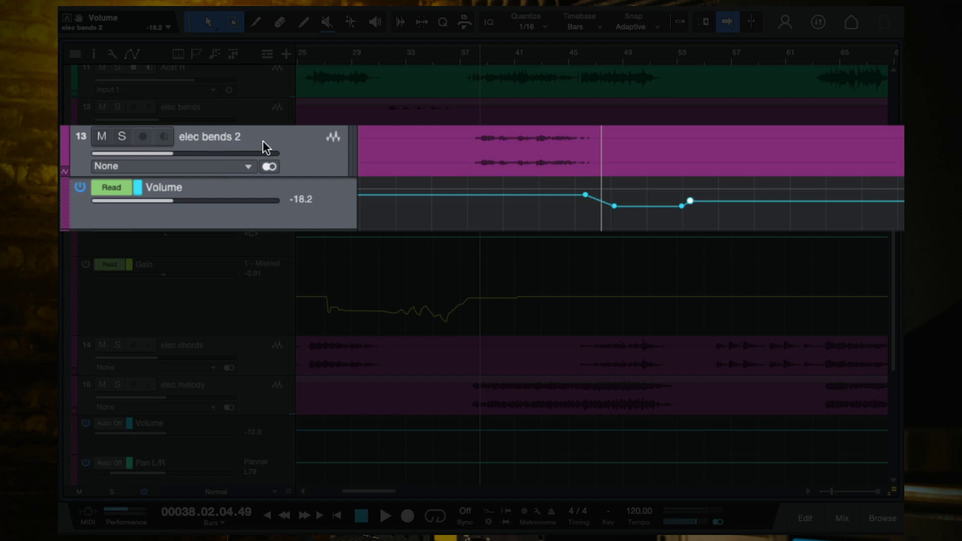
pyautogui.click(298, 154)
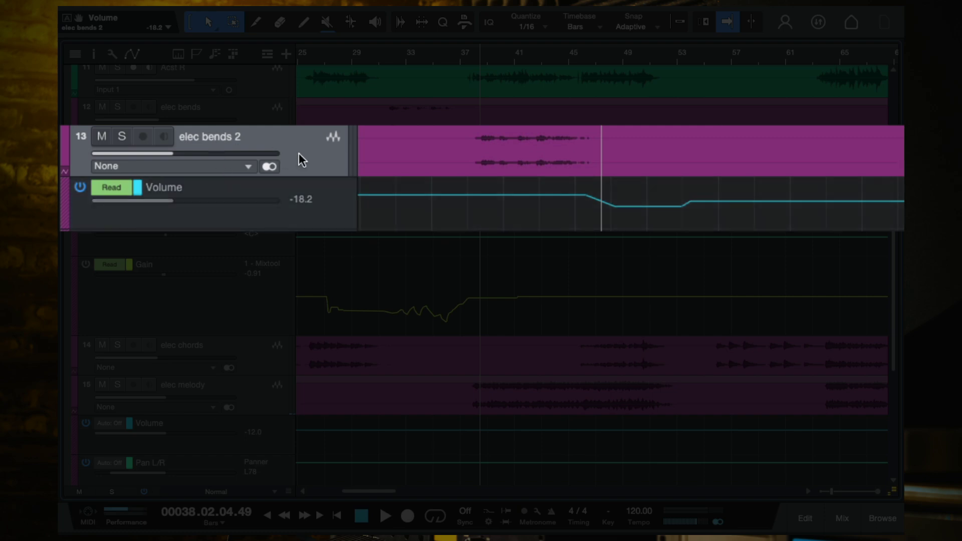
pyautogui.moveTo(175, 151); pyautogui.dragTo(182, 151)
pyautogui.press('space')
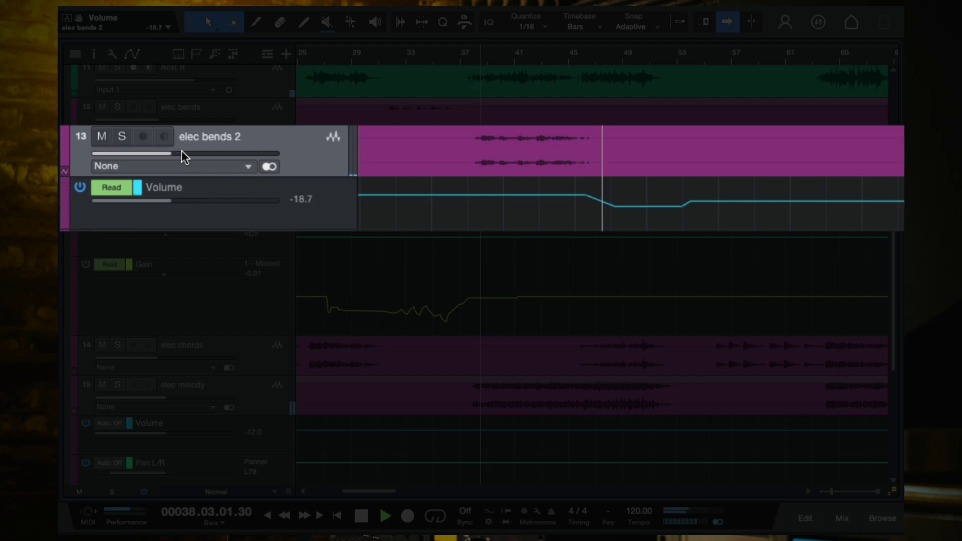
# Try to set the elec bends 2 track fader to -10.8 dB while playback is stopped and play on from bar 39
pyautogui.press('space')
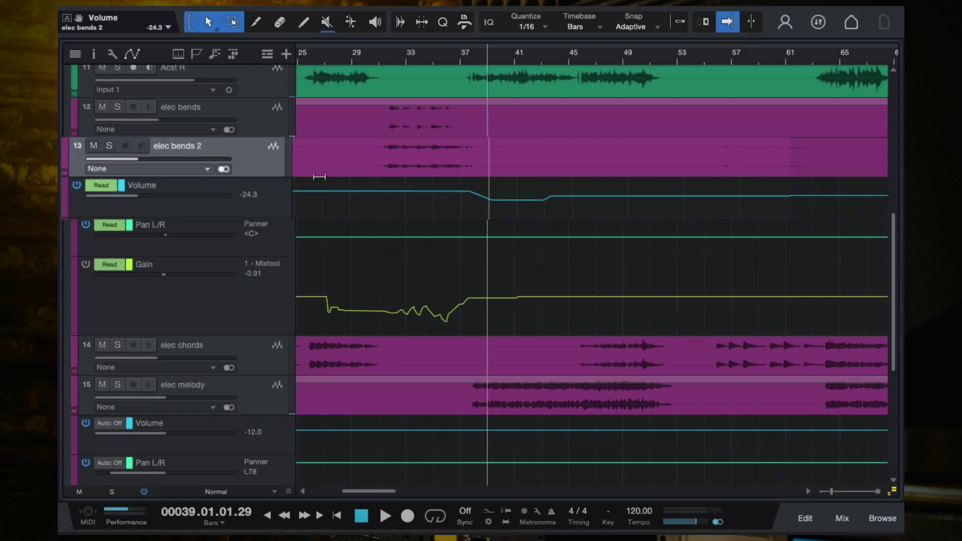
pyautogui.moveTo(160, 155); pyautogui.dragTo(189, 155)
pyautogui.press('space')
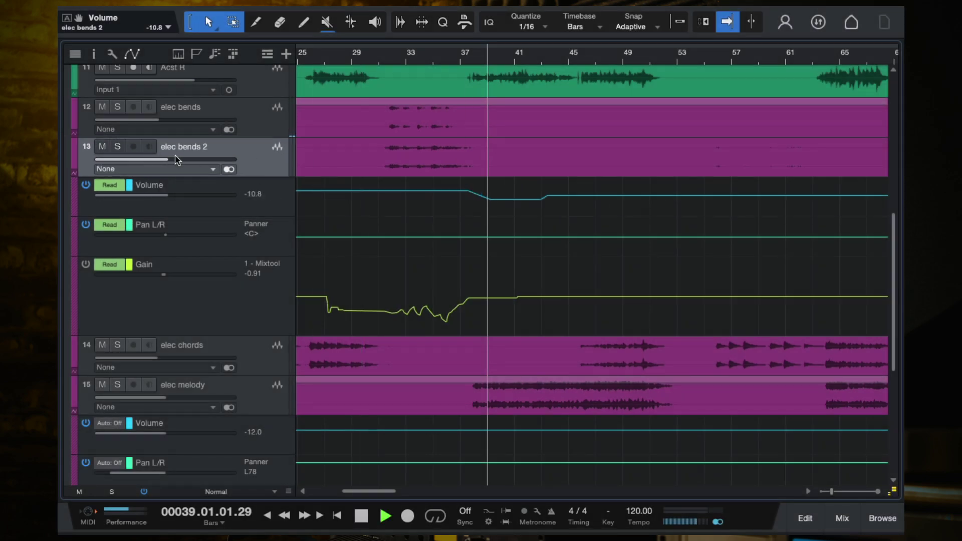
pyautogui.press('space')
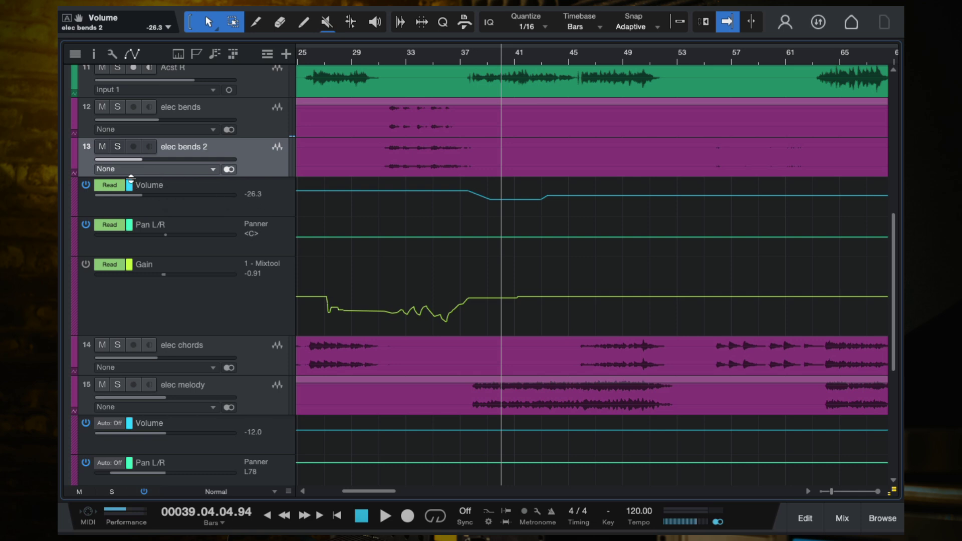
# Undo the drawn Volume automation dip on elec bends 2 and show the whole song in the arrangement
pyautogui.click(279, 204)
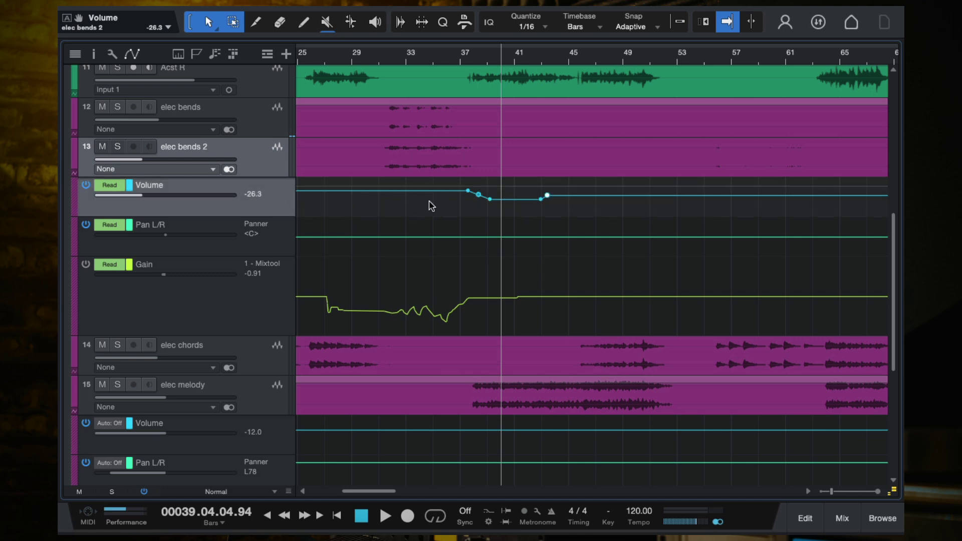
pyautogui.hotkey('ctrl', 'z')
pyautogui.press('space')
pyautogui.press('space')
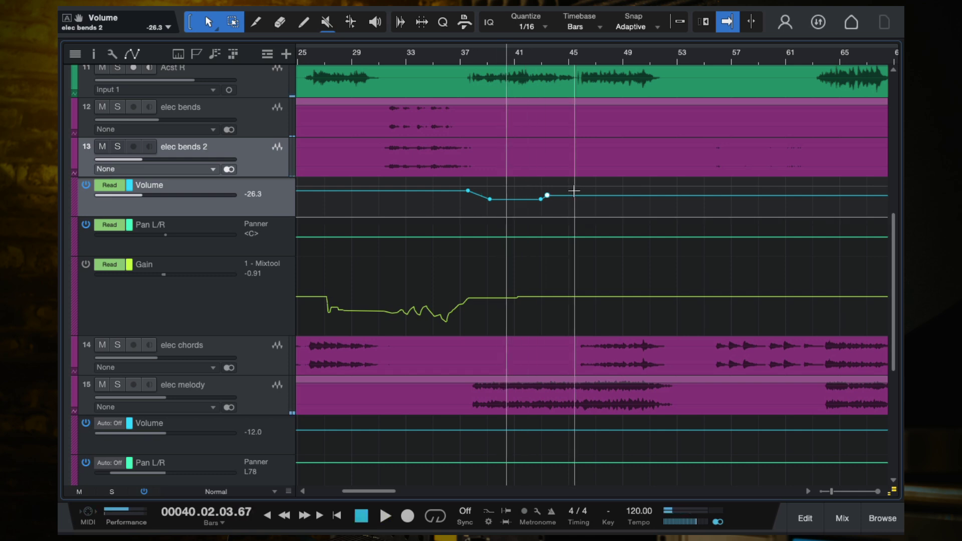
pyautogui.hotkey('ctrl', 'z')
pyautogui.hotkey('ctrl', 'z')
pyautogui.hotkey('shift', 'f')
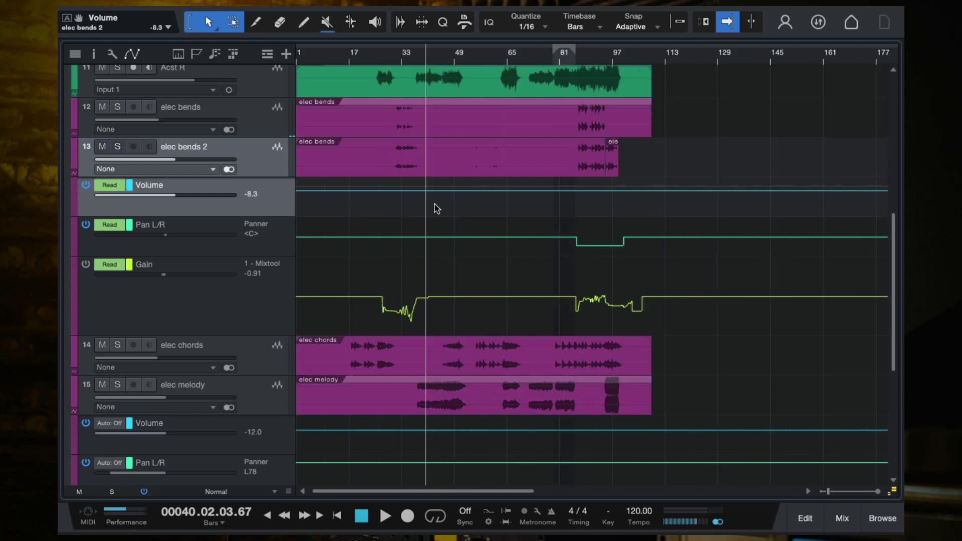
# Examine the Mixtool gain settings inserted on the elec bends 2 mixer channel, and close the plug-in and mixer
pyautogui.click(267, 166)
pyautogui.press('F3')
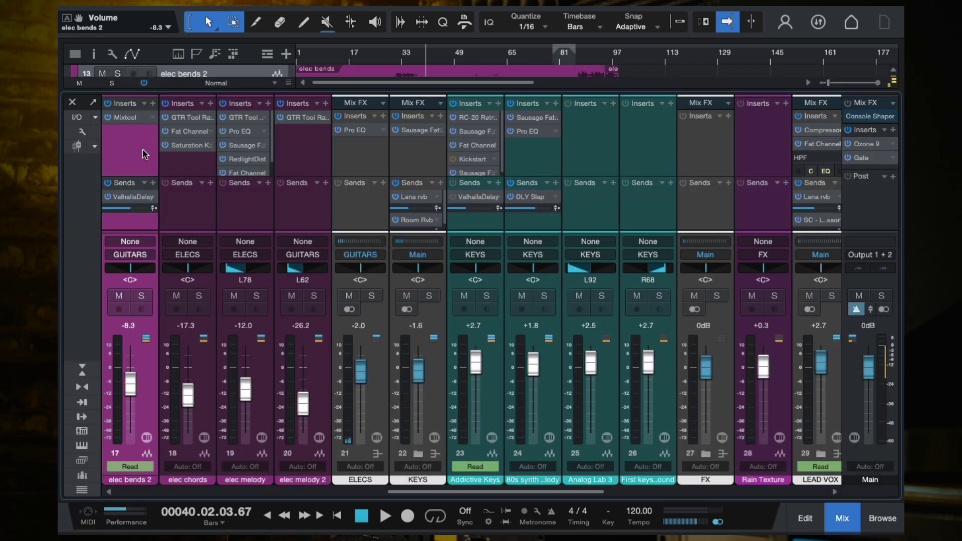
pyautogui.click(122, 119)
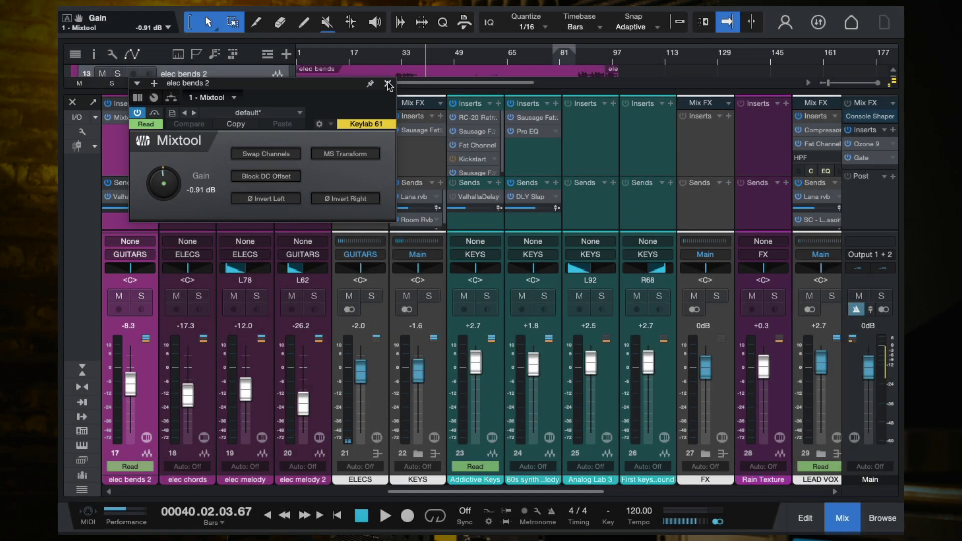
pyautogui.click(72, 102)
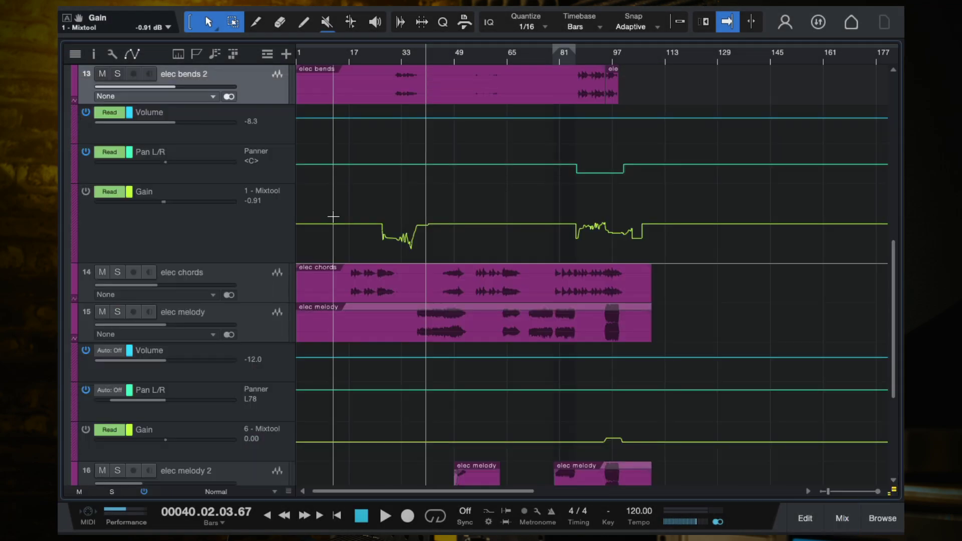
# Play the mix from about bar 26 to bar 35 while following the Mixtool Gain automation of elec bends 2
pyautogui.click(203, 225)
pyautogui.scroll(1, 390, 151)
pyautogui.scroll(3, 390, 69)
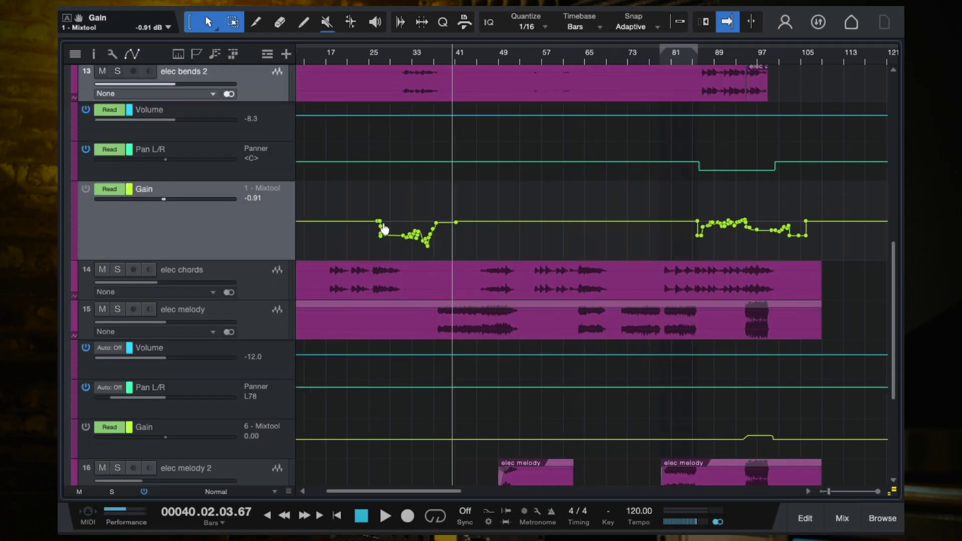
pyautogui.click(379, 59)
pyautogui.press('space')
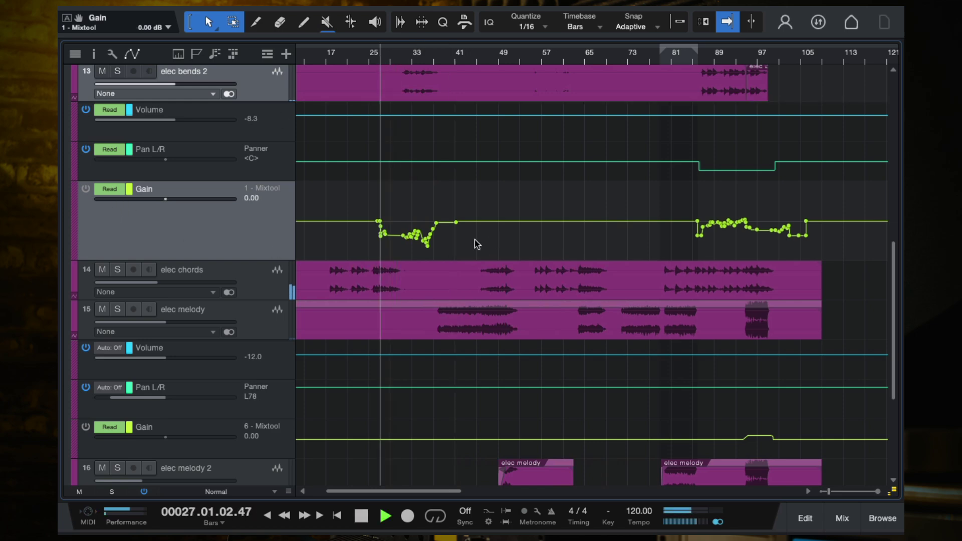
pyautogui.scroll(2, 436, 242)
pyautogui.hscroll(2, 434, 243)
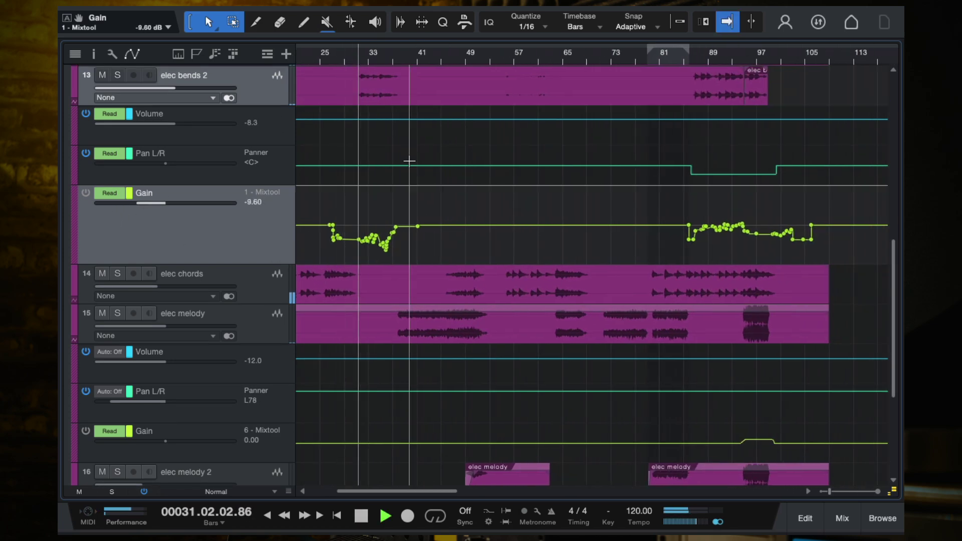
pyautogui.scroll(3, 360, 187)
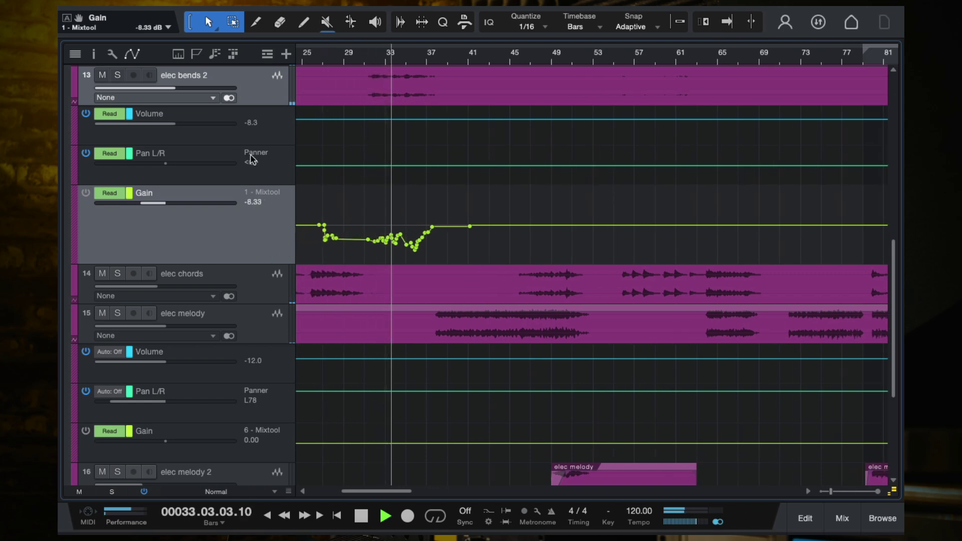
pyautogui.scroll(3, 397, 257)
pyautogui.scroll(-2, 398, 259)
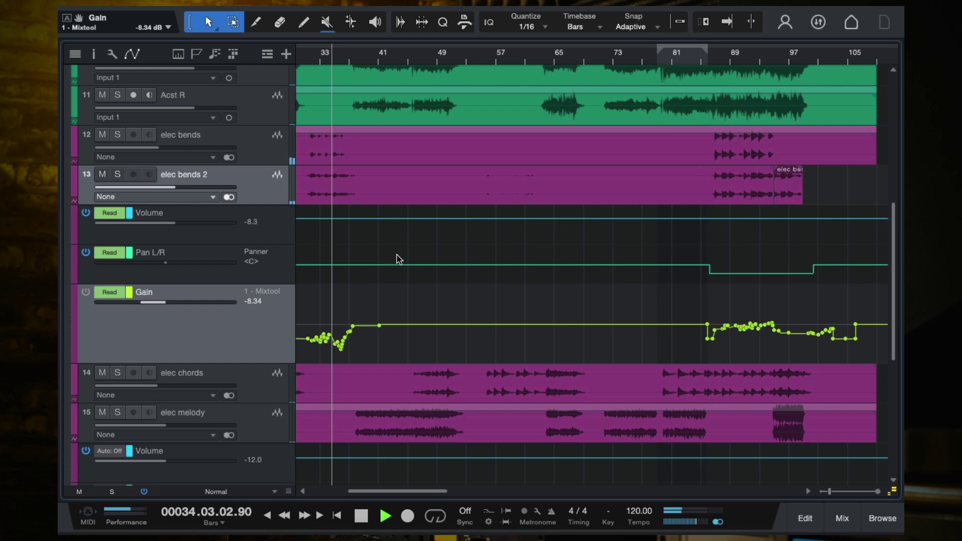
pyautogui.scroll(3, 395, 257)
pyautogui.press('space')
pyautogui.press('f')
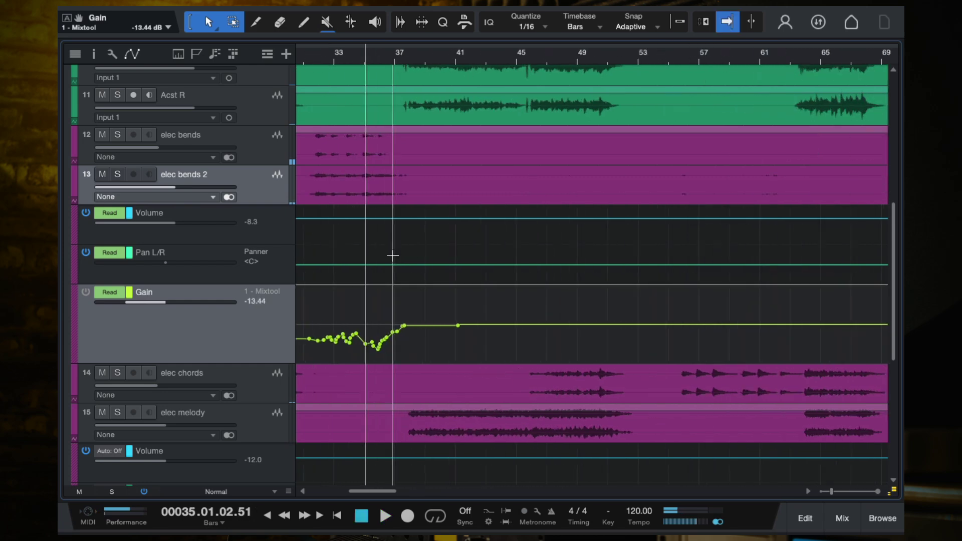
# Examine the elec bends 2 Gain automation points around bar 35 closely and replay that passage to bar 35 beat 4
pyautogui.scroll(3, 432, 337)
pyautogui.scroll(-1, 627, 378)
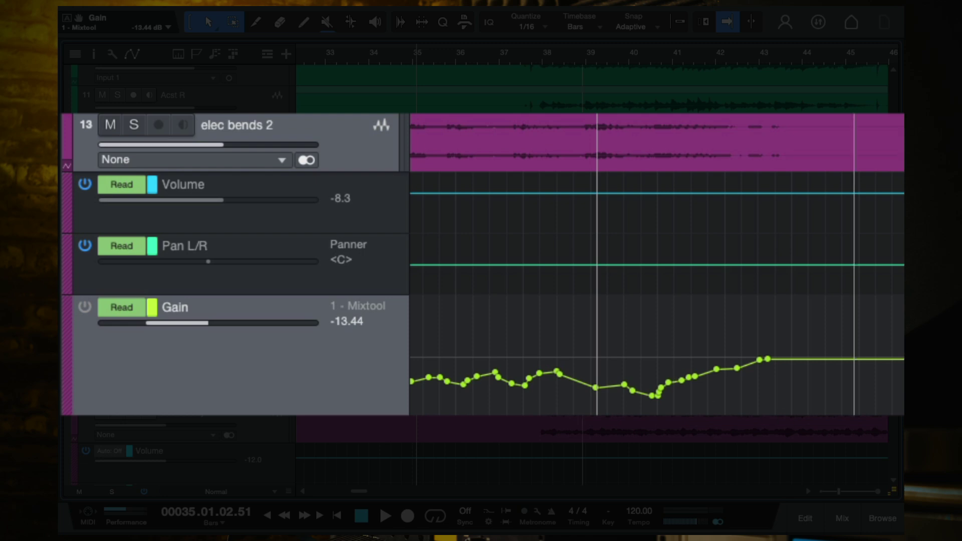
pyautogui.press('w')
pyautogui.press('w')
pyautogui.press('w')
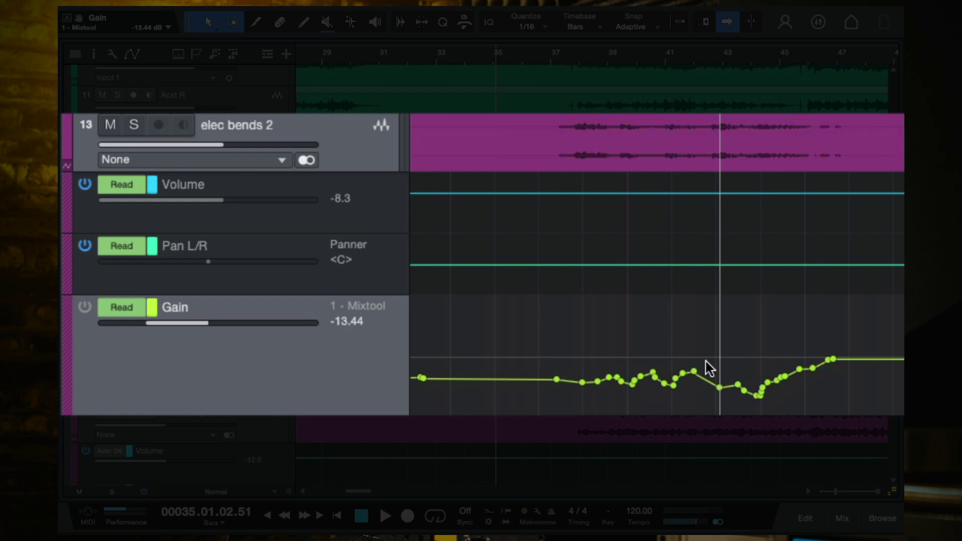
pyautogui.click(408, 56)
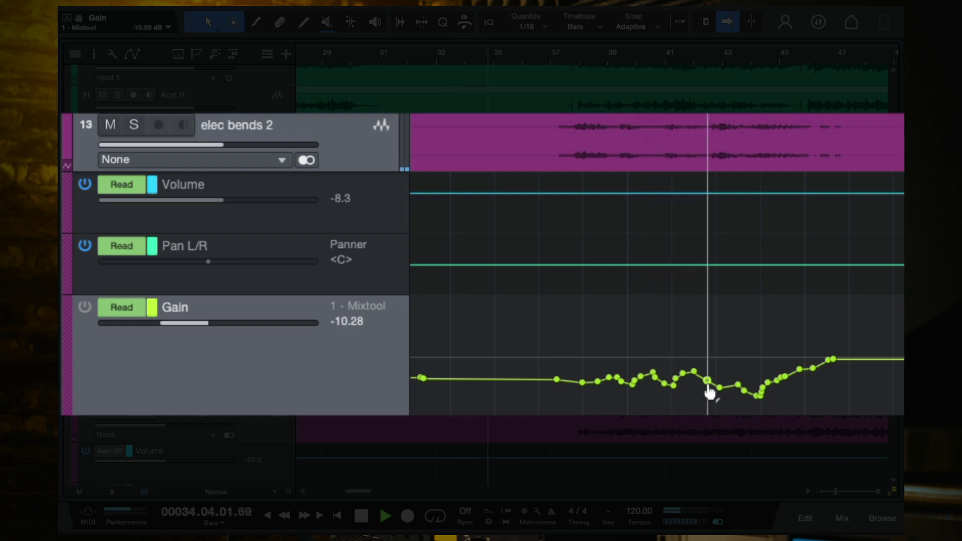
pyautogui.press('space')
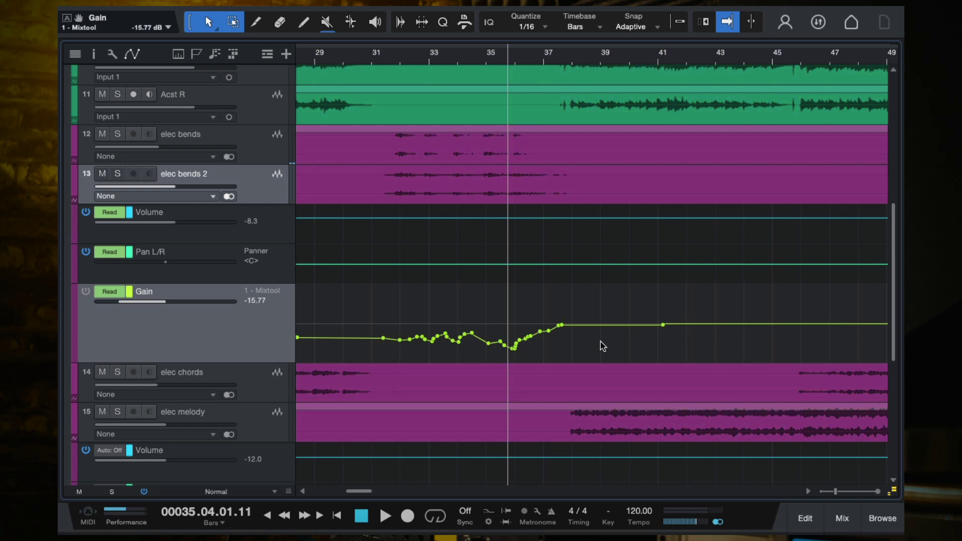
# Start playback at bar 86 and follow the later group of Gain automation moves on elec bends 2
pyautogui.click(479, 337)
pyautogui.scroll(-3, 521, 283)
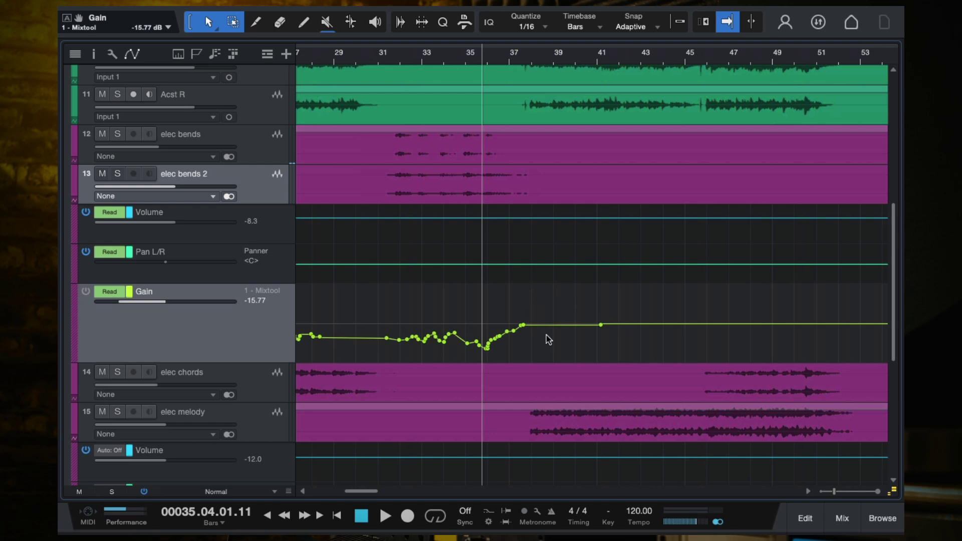
pyautogui.scroll(-5, 544, 335)
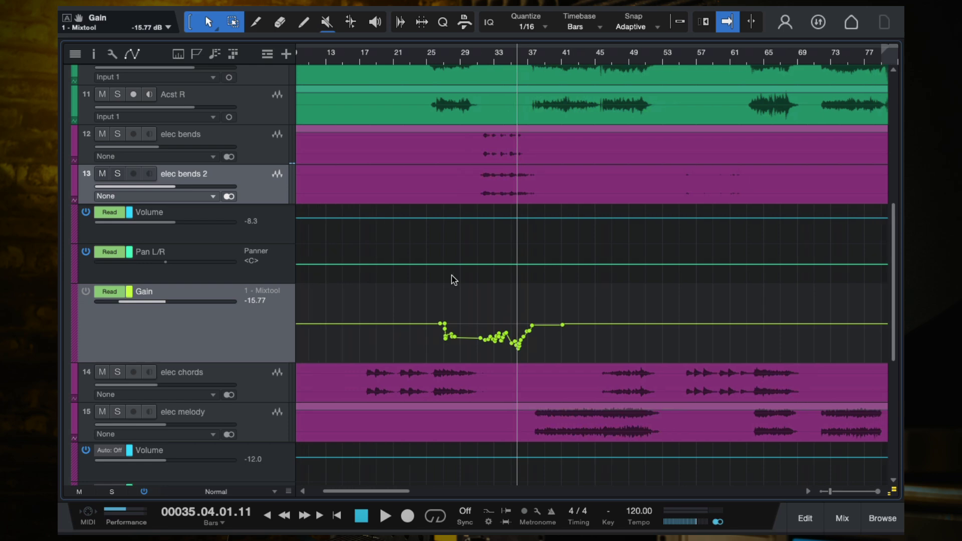
pyautogui.scroll(-2, 453, 279)
pyautogui.scroll(3, 766, 286)
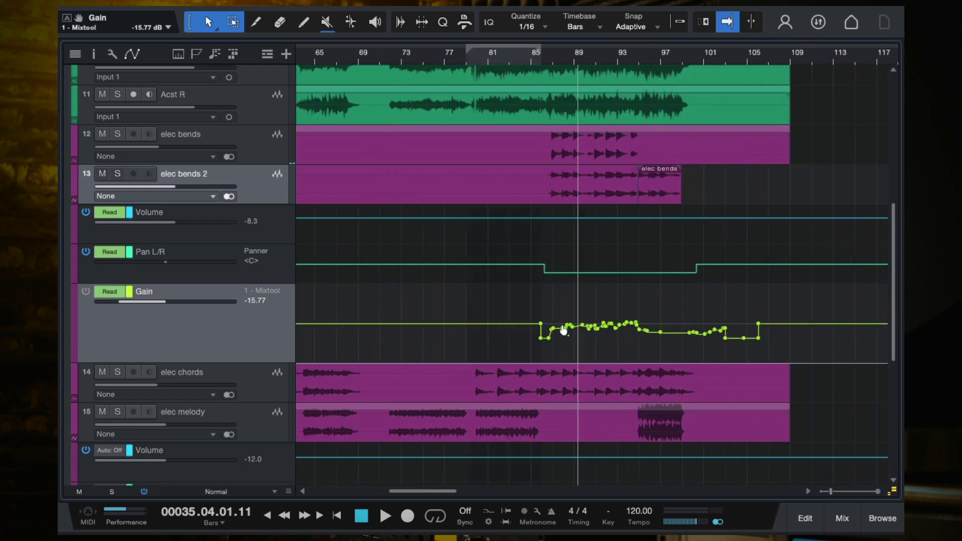
pyautogui.click(550, 61)
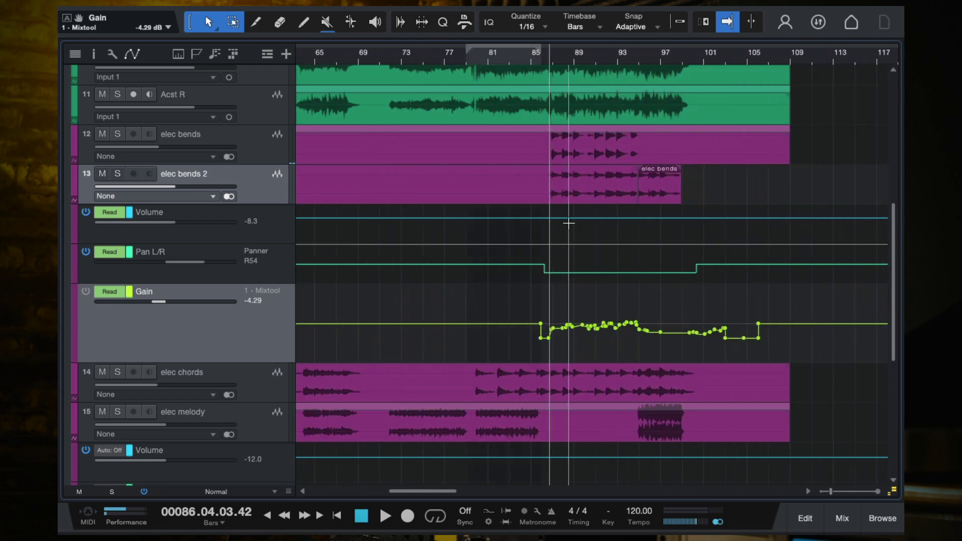
pyautogui.scroll(2, 576, 372)
pyautogui.press('space')
pyautogui.hscroll(2, 566, 363)
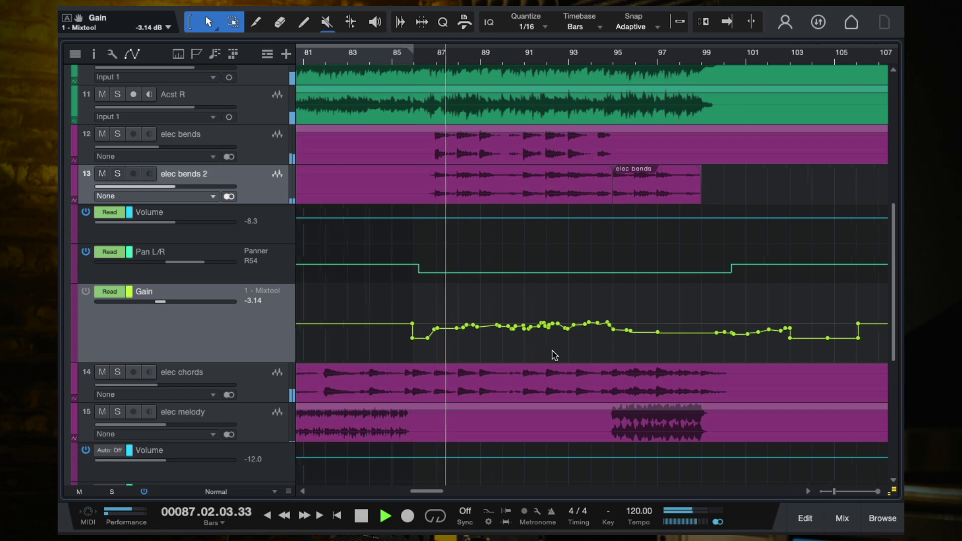
# Listen to elec bends 2 soloed around bar 89, release the solo and stop playback
pyautogui.click(119, 174)
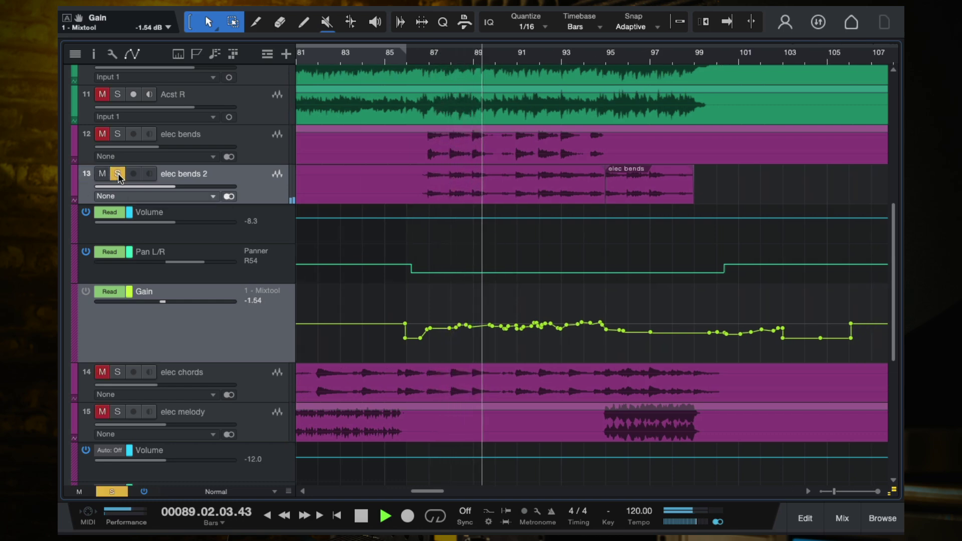
pyautogui.click(119, 175)
pyautogui.press('space')
# Check the automation mode options of the elec bends 2 Volume envelope
pyautogui.press('f')
pyautogui.press('w')
pyautogui.press('w')
pyautogui.press('w')
pyautogui.hscroll(-5, 486, 272)
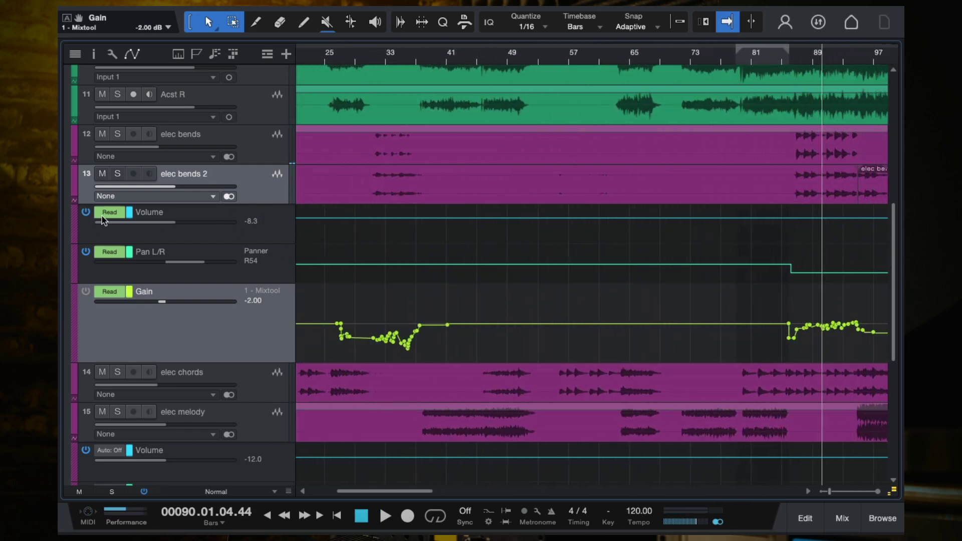
pyautogui.click(110, 215)
pyautogui.click(141, 230)
pyautogui.click(109, 215)
pyautogui.click(148, 240)
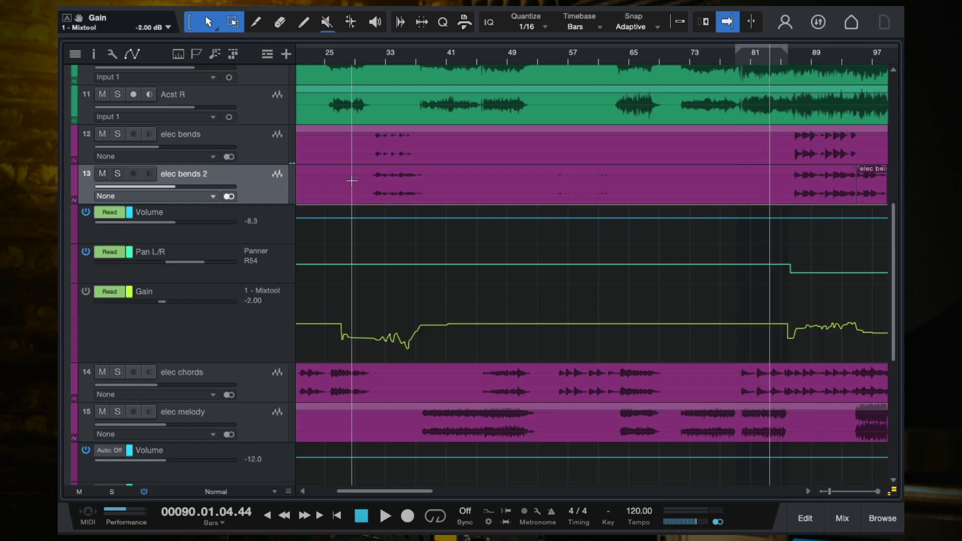
# Lower the elec bends track fader to -20.9 dB while playing it soloed from about bar 31, and release the solo
pyautogui.press('w')
pyautogui.press('w')
pyautogui.click(255, 153)
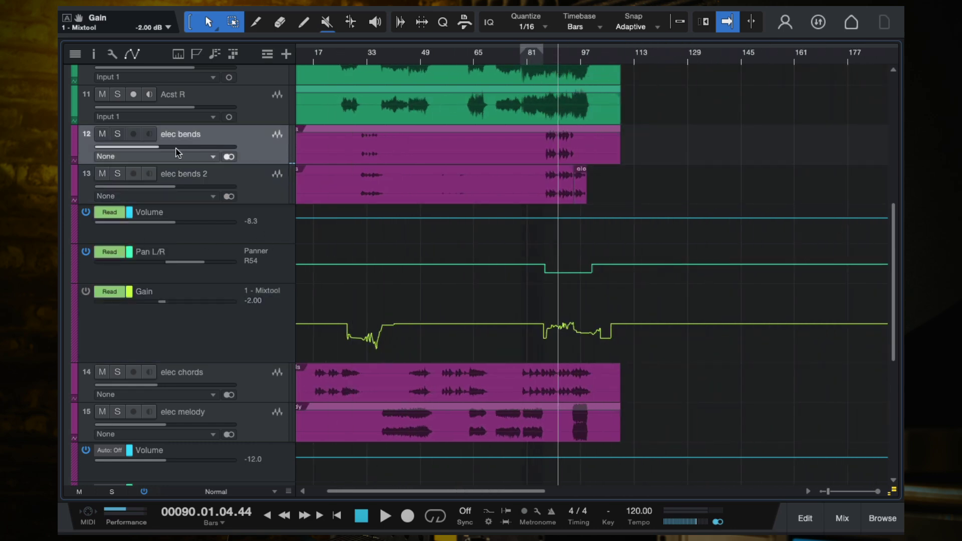
pyautogui.click(117, 135)
pyautogui.click(363, 59)
pyautogui.press('space')
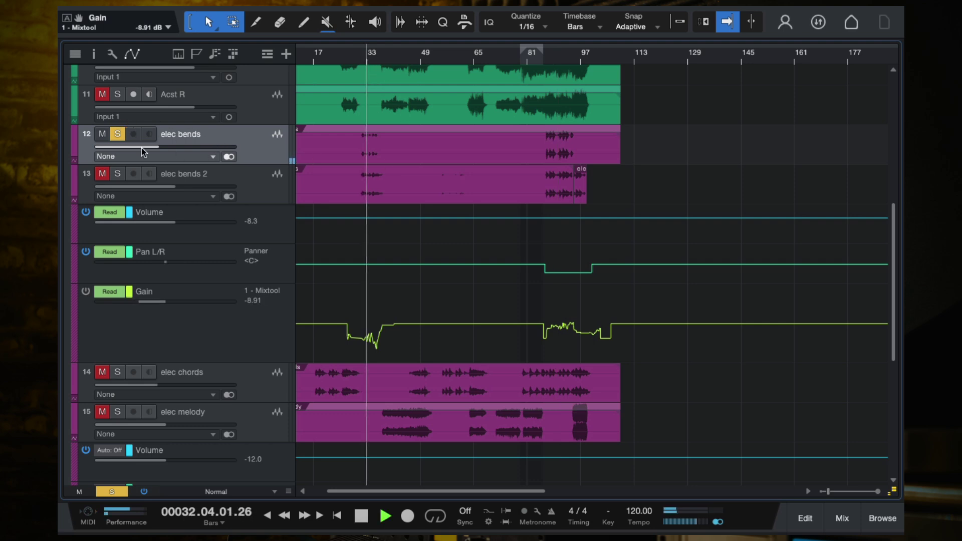
pyautogui.moveTo(157, 147); pyautogui.dragTo(151, 148)
pyautogui.press('space')
pyautogui.click(118, 135)
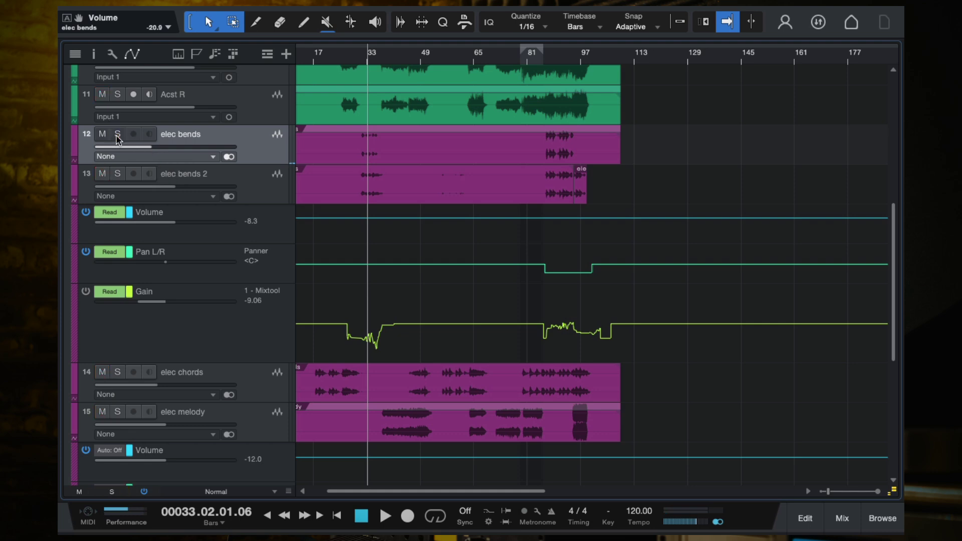
# Raise the elec bends 2 track fader to -5.1 dB and play on from bar 33
pyautogui.click(249, 189)
pyautogui.click(179, 187)
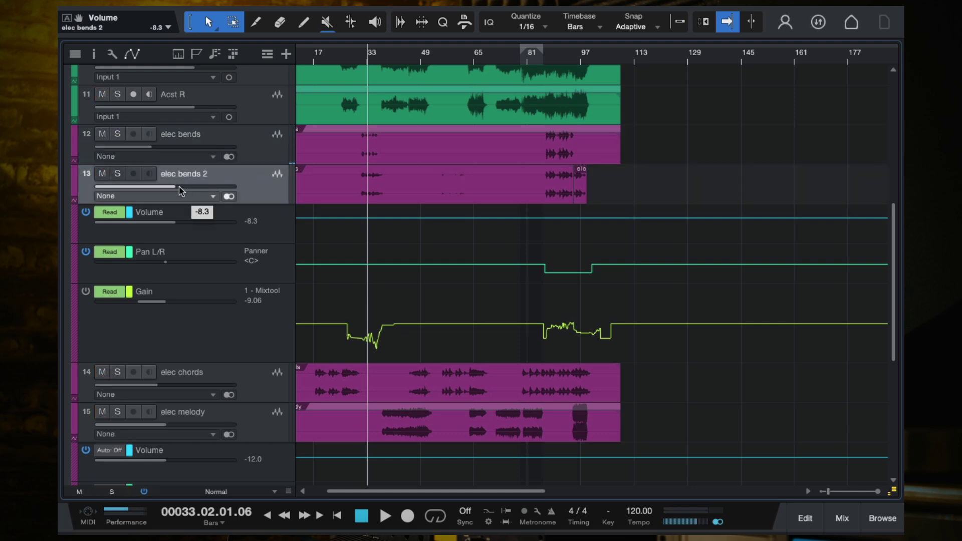
pyautogui.moveTo(180, 190); pyautogui.dragTo(191, 188)
pyautogui.press('space')
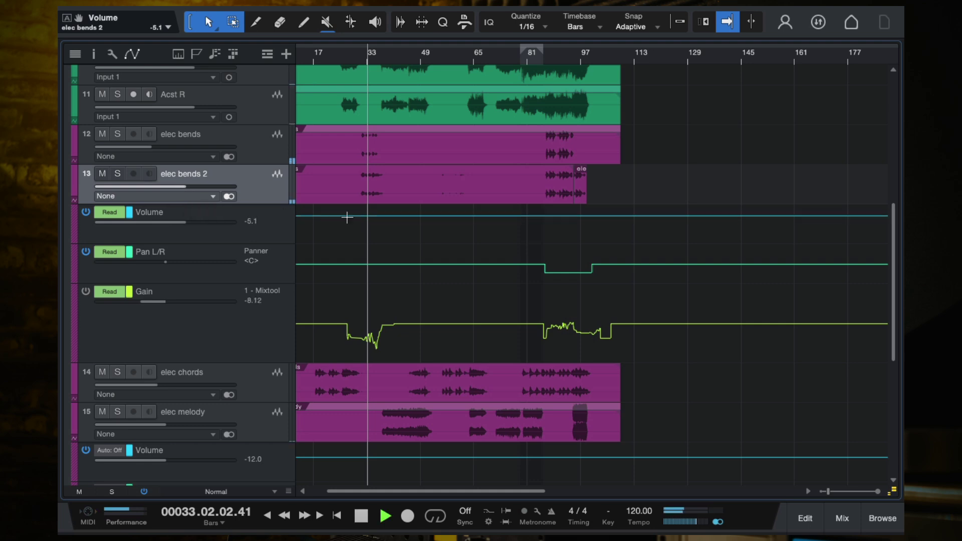
# Play the mix from about bar 29 and lower the elec bends track fader to -23.7 dB
pyautogui.scroll(3, 354, 214)
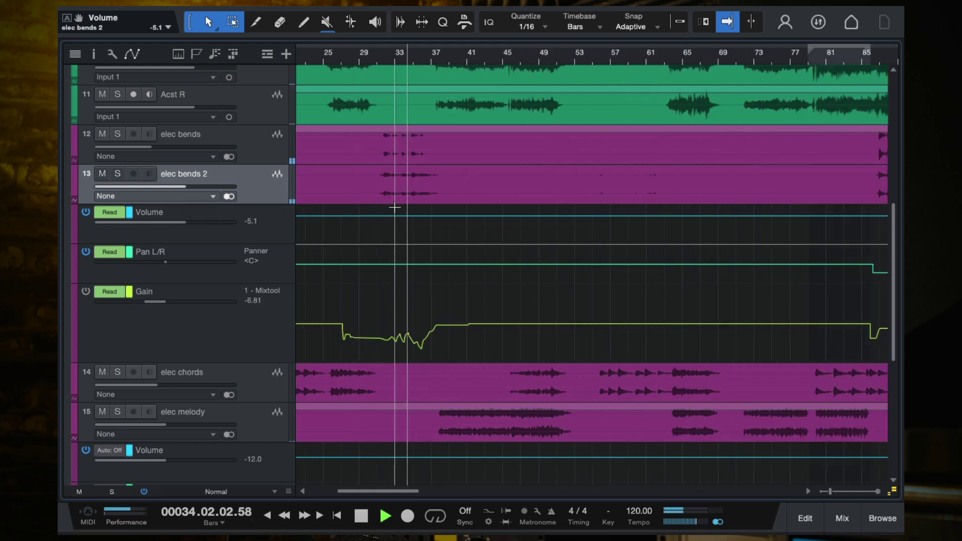
pyautogui.click(363, 56)
pyautogui.scroll(2, 390, 153)
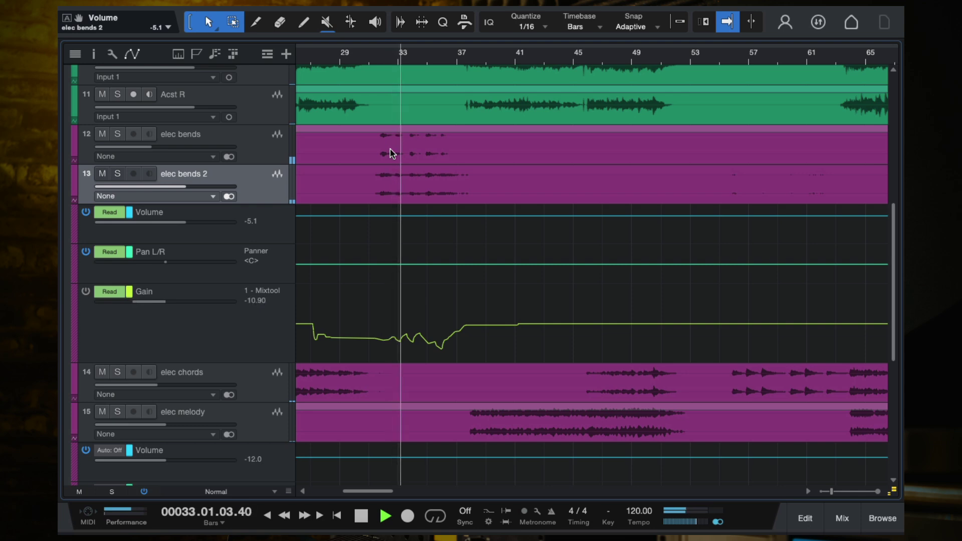
pyautogui.moveTo(146, 152)
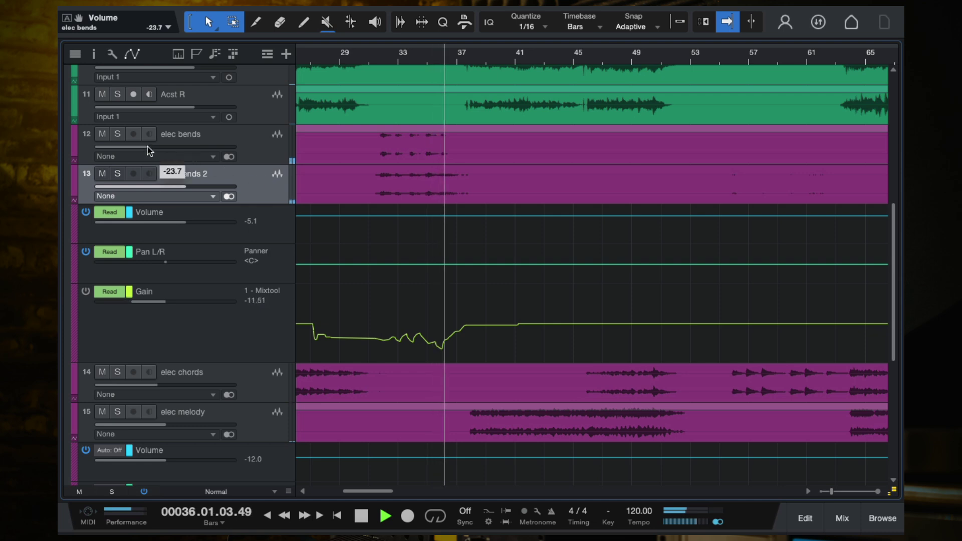
# Replay the elec bends passage from about bar 29 to bar 37 and stop playback
pyautogui.press('f')
pyautogui.press('w')
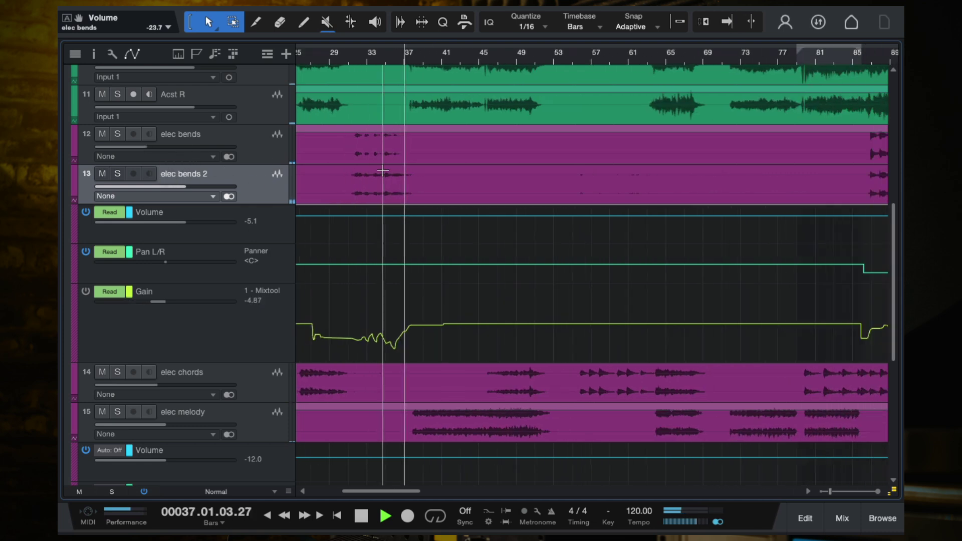
pyautogui.press('w')
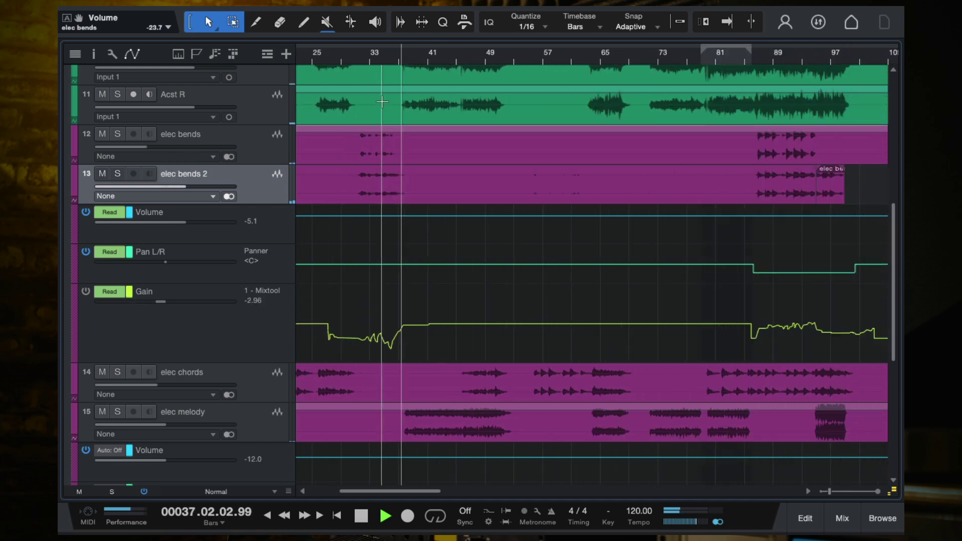
pyautogui.click(344, 59)
pyautogui.press('f')
pyautogui.press('e')
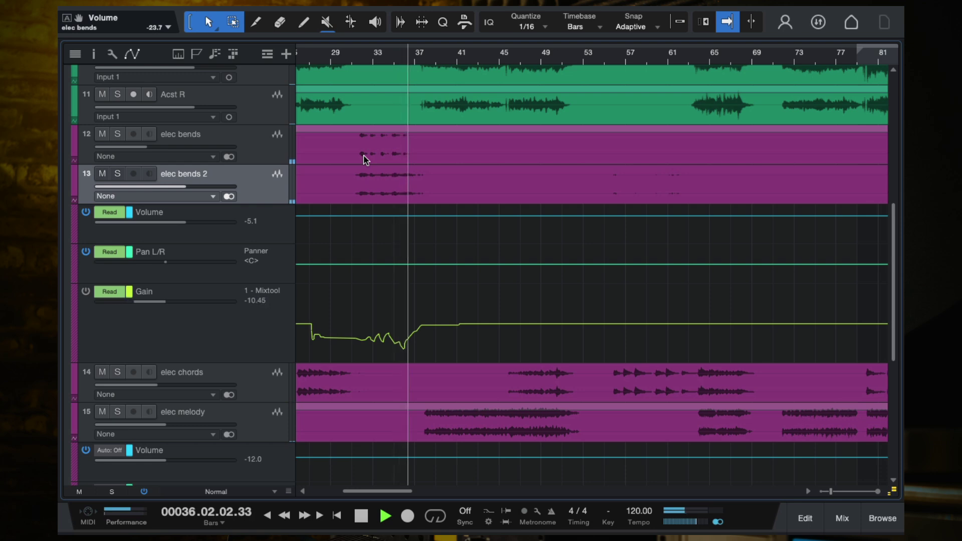
pyautogui.press('space')
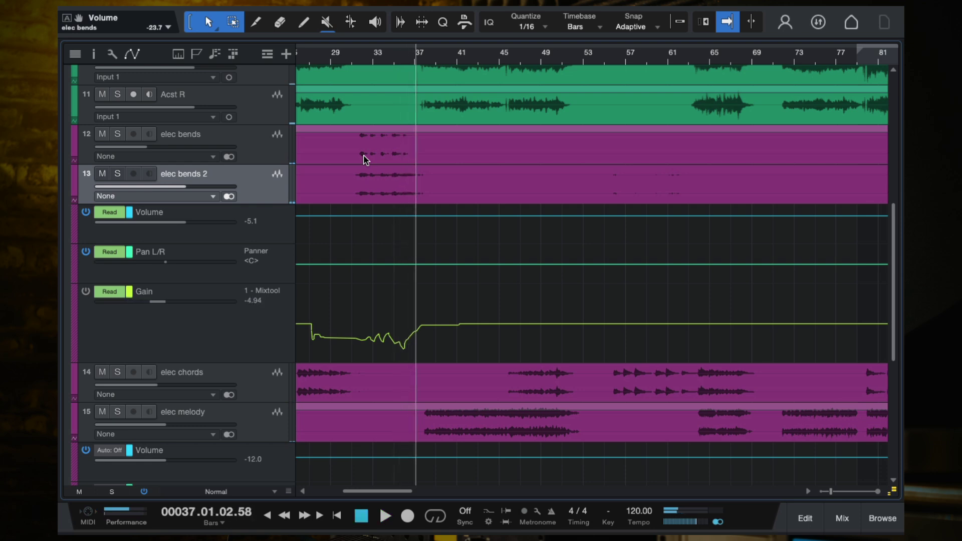
# Listen to both elec bends tracks in the mix from about bar 86 to bar 98 and stop playback
pyautogui.scroll(-4, 444, 223)
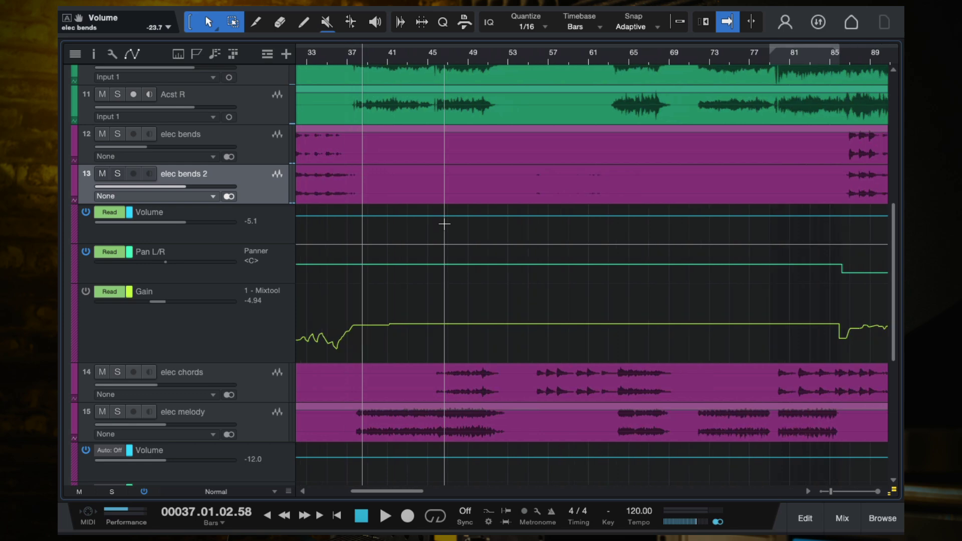
pyautogui.click(628, 60)
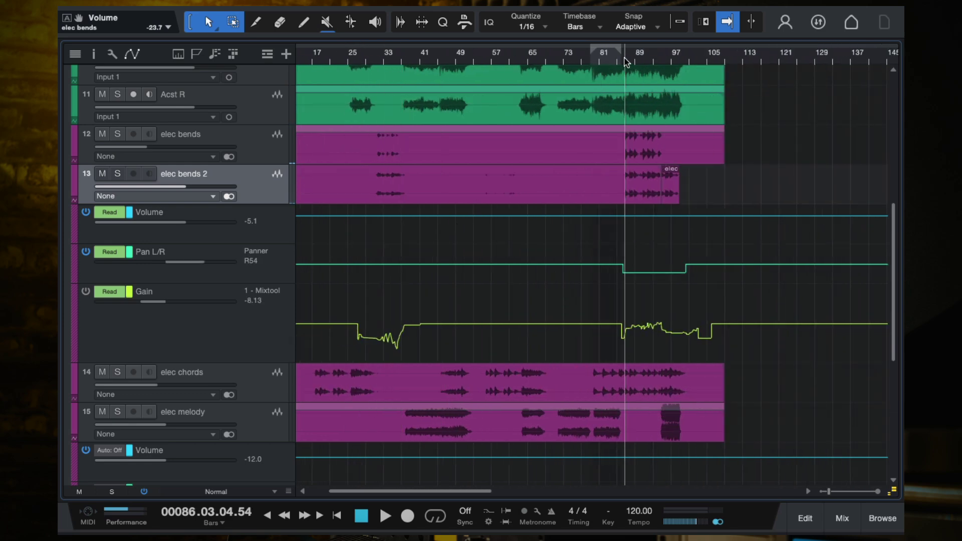
pyautogui.press('space')
pyautogui.scroll(4, 635, 175)
pyautogui.scroll(-2, 634, 175)
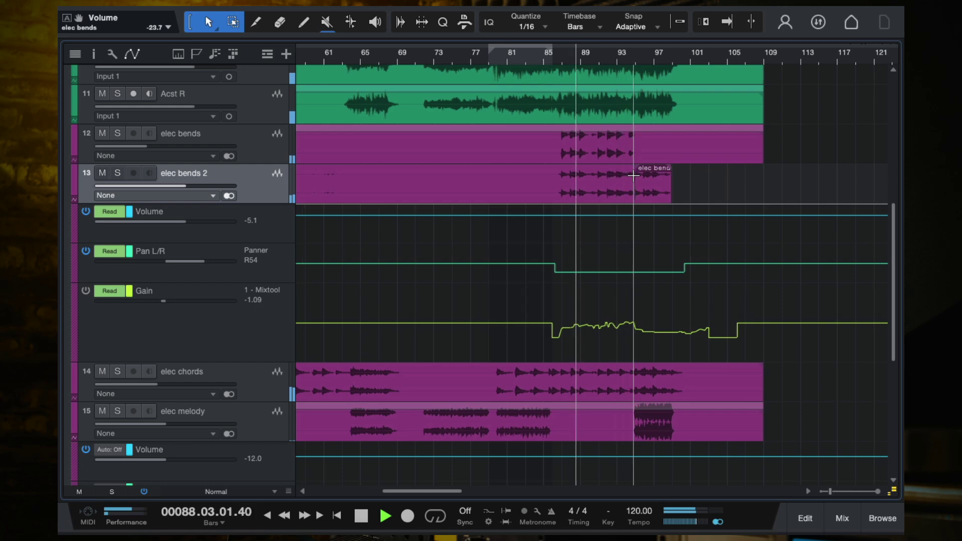
pyautogui.press('e')
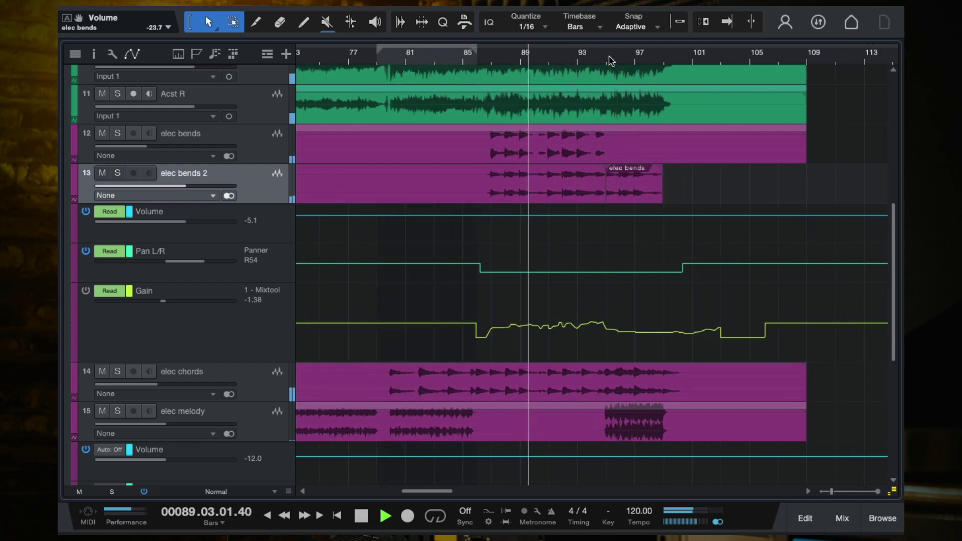
pyautogui.press('f')
pyautogui.press('e')
pyautogui.press('w')
pyautogui.press('w')
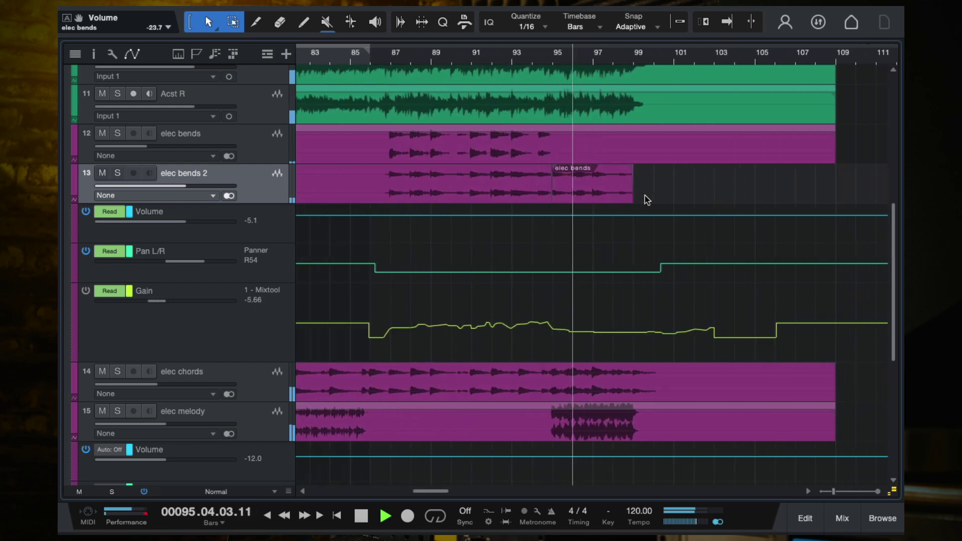
pyautogui.press('f')
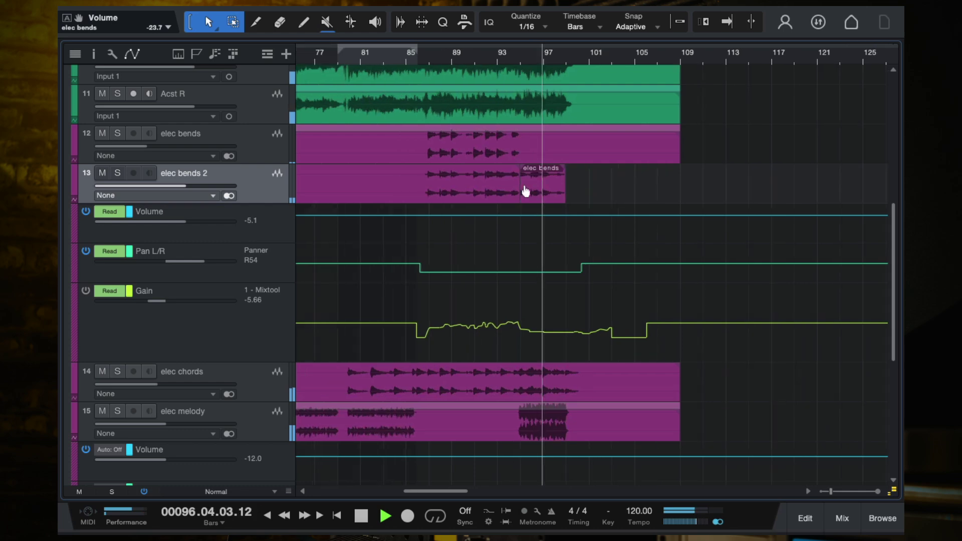
pyautogui.press('e')
pyautogui.press('w')
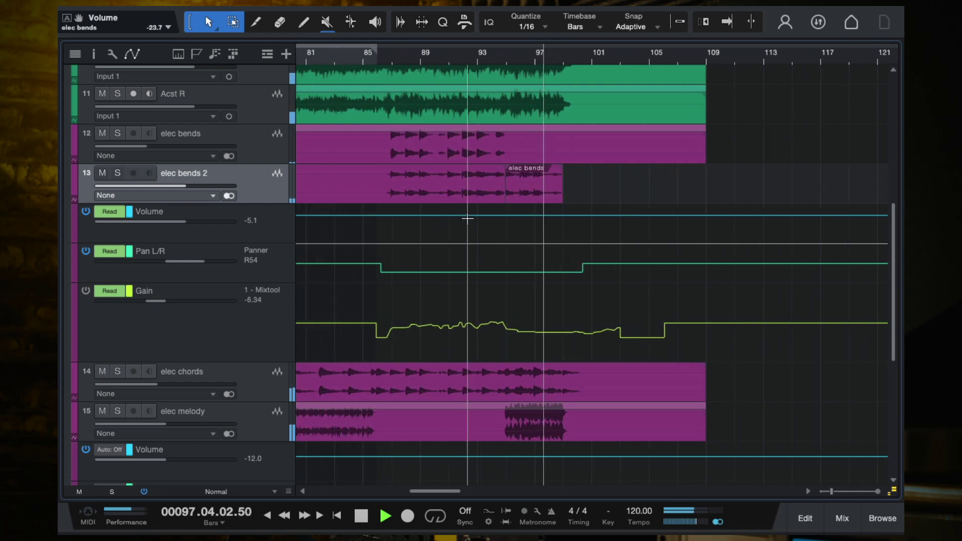
pyautogui.press('space')
pyautogui.press('f')
pyautogui.press('w')
pyautogui.press('w')
pyautogui.press('w')
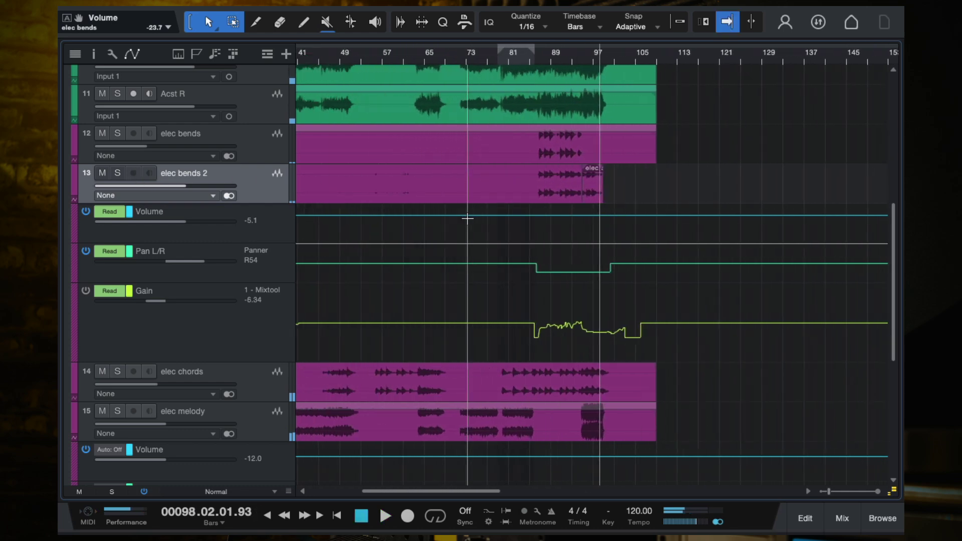
pyautogui.press('w')
pyautogui.press('w')
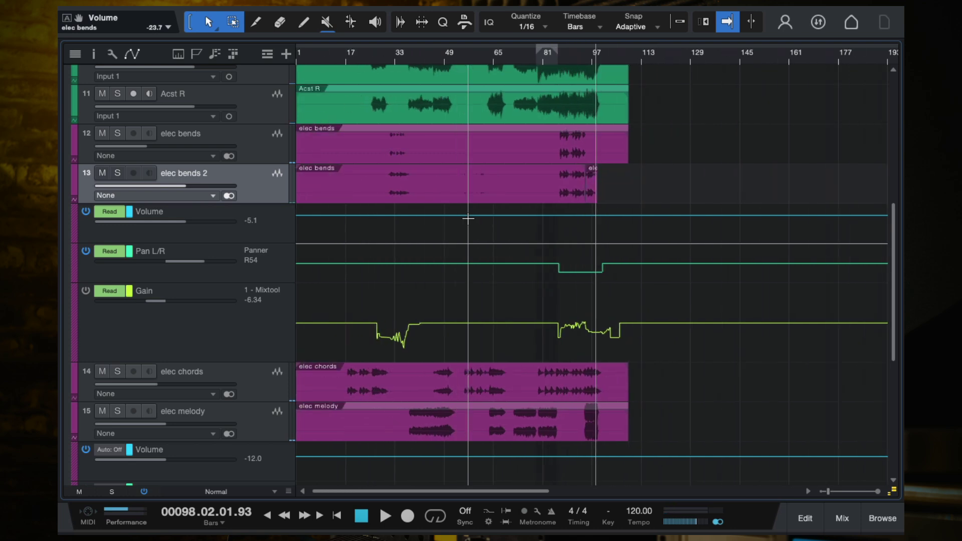
pyautogui.press('e')
pyautogui.press('w')
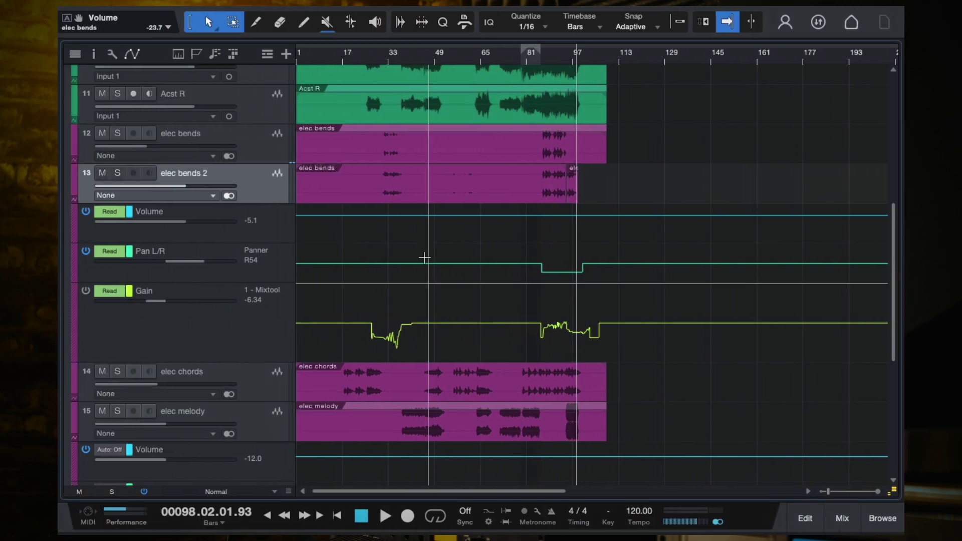
# Collapse the GUITARS folder track, then expand the KEYS folder and select the Addictive Keys clip
pyautogui.scroll(3, 423, 258)
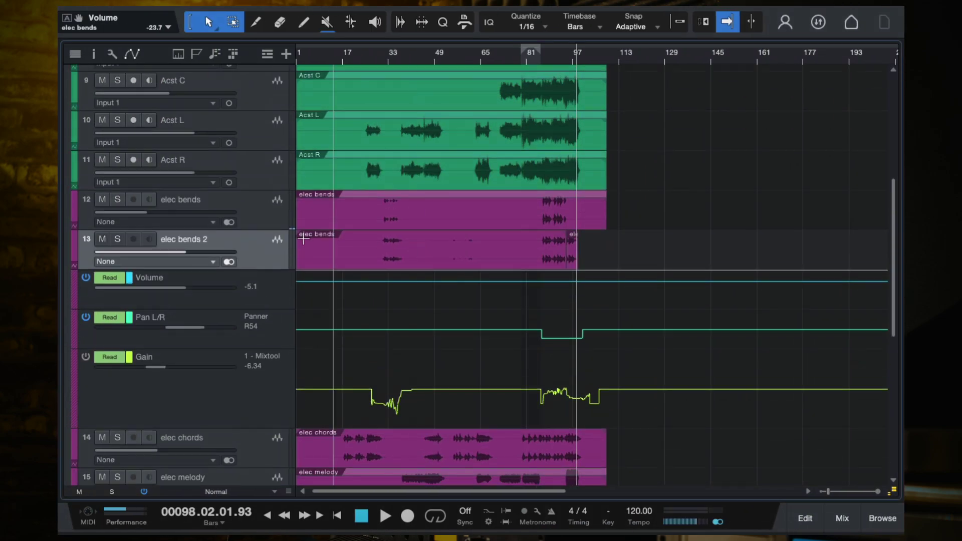
pyautogui.scroll(10, 283, 120)
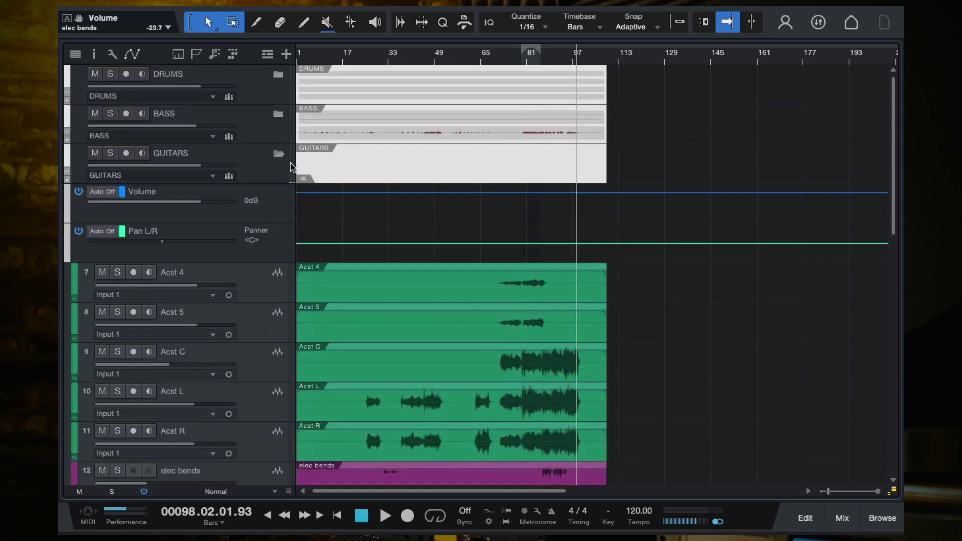
pyautogui.click(278, 154)
pyautogui.click(278, 193)
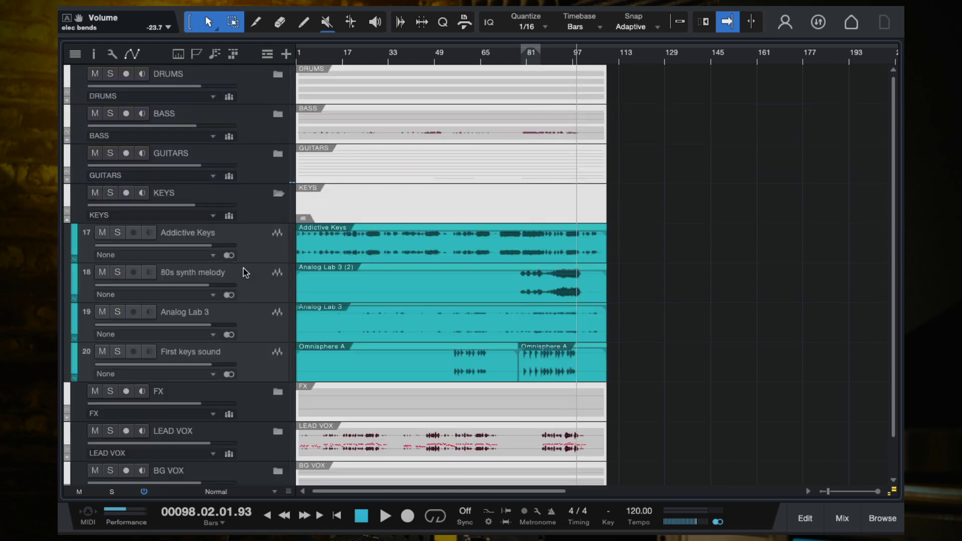
pyautogui.click(372, 245)
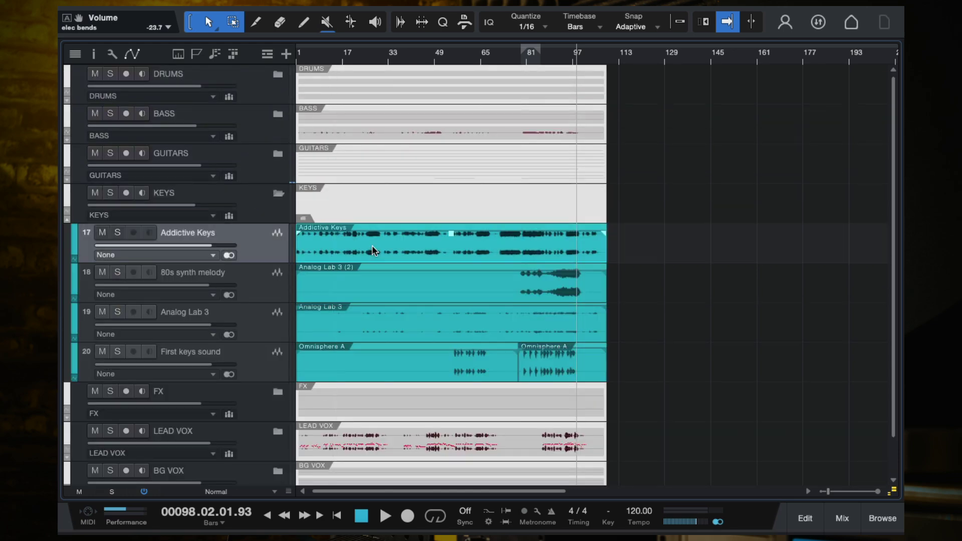
pyautogui.scroll(3, 473, 248)
pyautogui.scroll(-4, 308, 253)
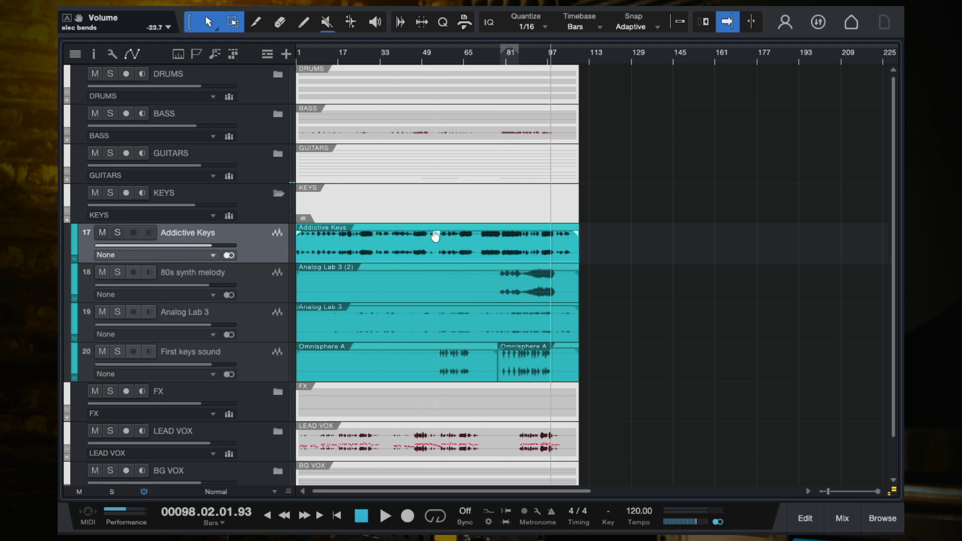
pyautogui.moveTo(440, 236)
pyautogui.mouseDown()
pyautogui.moveTo(438, 246)
pyautogui.moveTo(436, 234)
pyautogui.mouseUp()
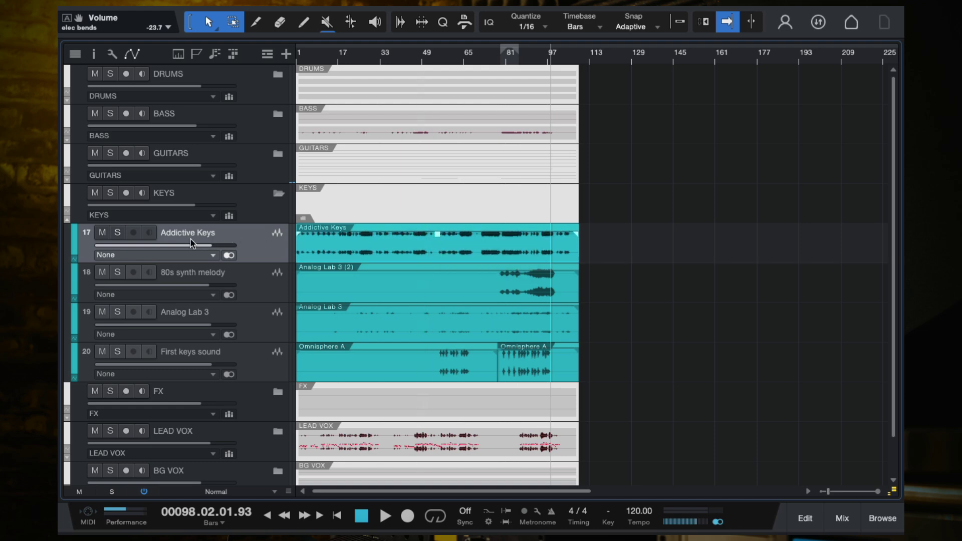
# Listen to the song's opening from about bar 4 to bar 7 and stop playback
pyautogui.press('space')
pyautogui.click(308, 58)
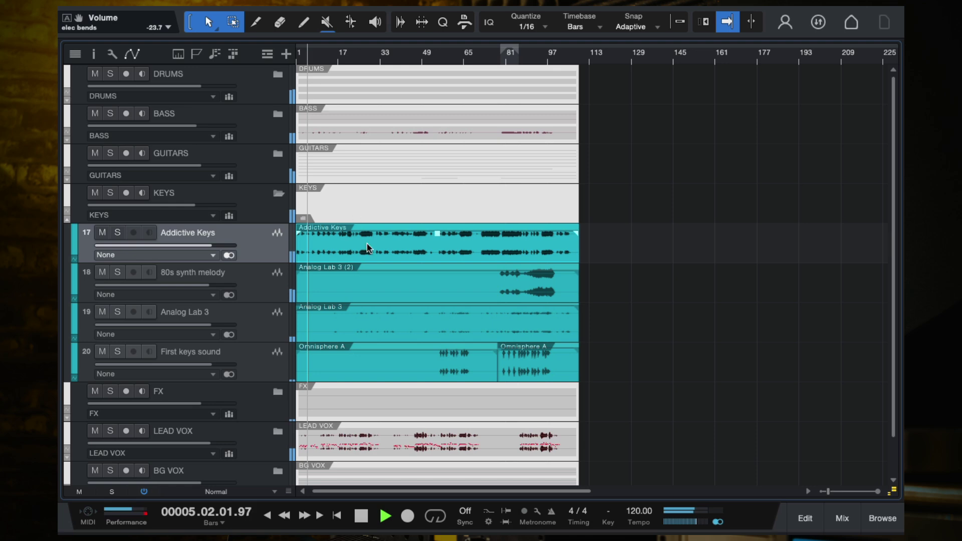
pyautogui.press('e')
pyautogui.press('e')
pyautogui.press('w')
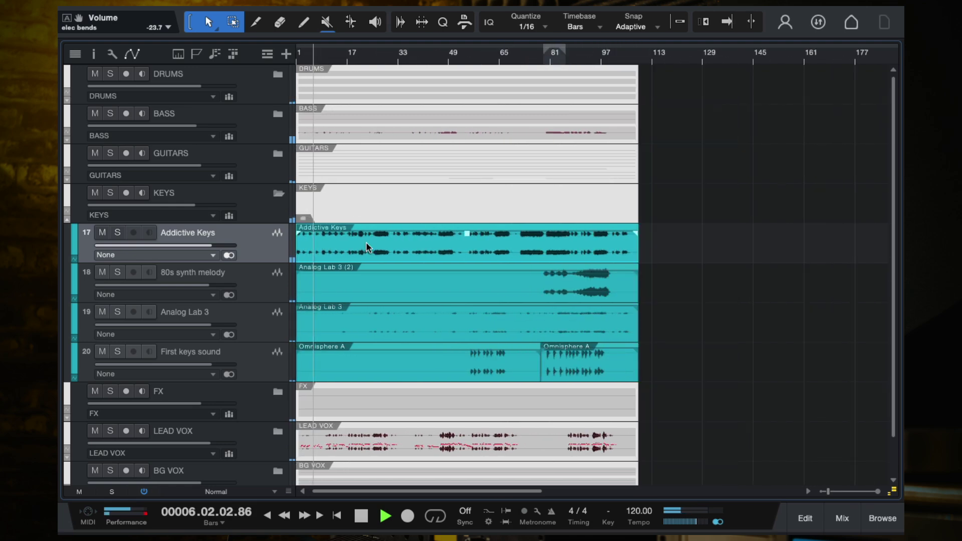
pyautogui.press('e')
pyautogui.press('e')
pyautogui.press('w')
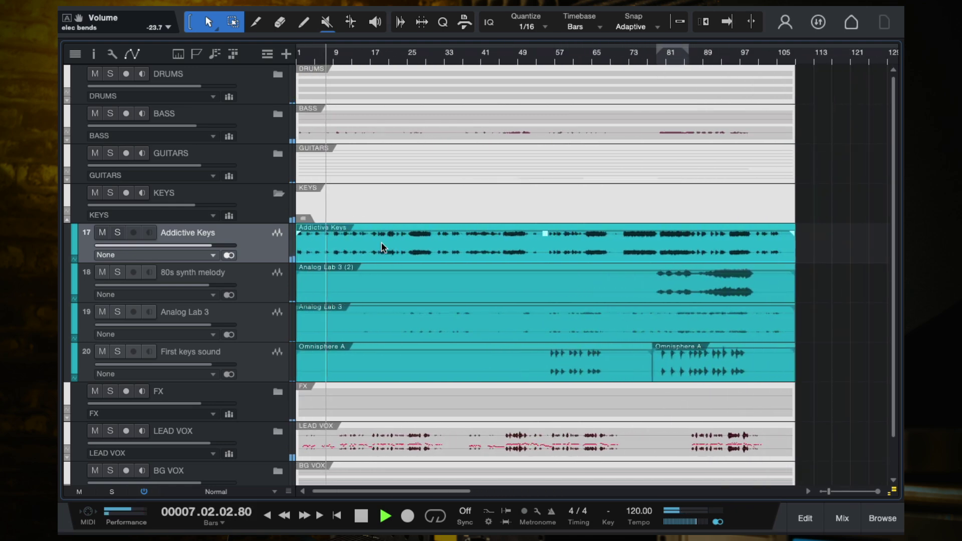
pyautogui.press('f')
pyautogui.press('space')
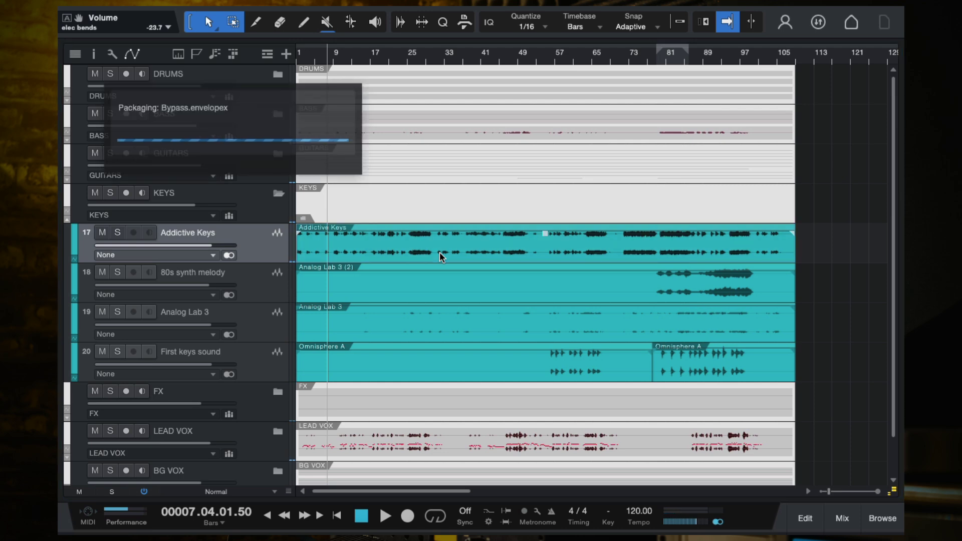
# Switch to the "My automation moves" note and insert a blank line below "First keys sound - clip gain automation"
pyautogui.hotkey('ctrl', 'Right')
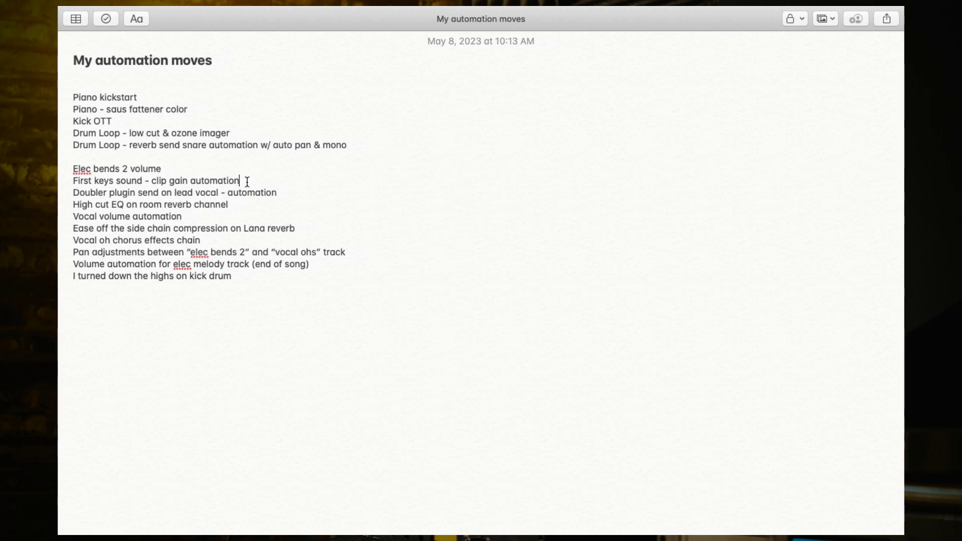
pyautogui.click(251, 184)
pyautogui.press('Return')
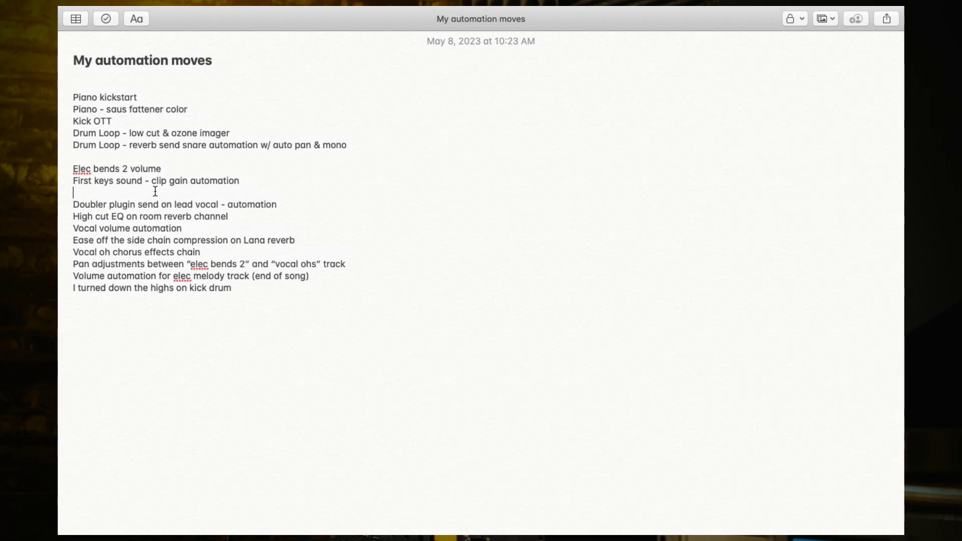
# Switch back to Studio One, check the Addictive Keys channel's inserts in the mixer, and close the mixer
pyautogui.hotkey('ctrl', 'Left')
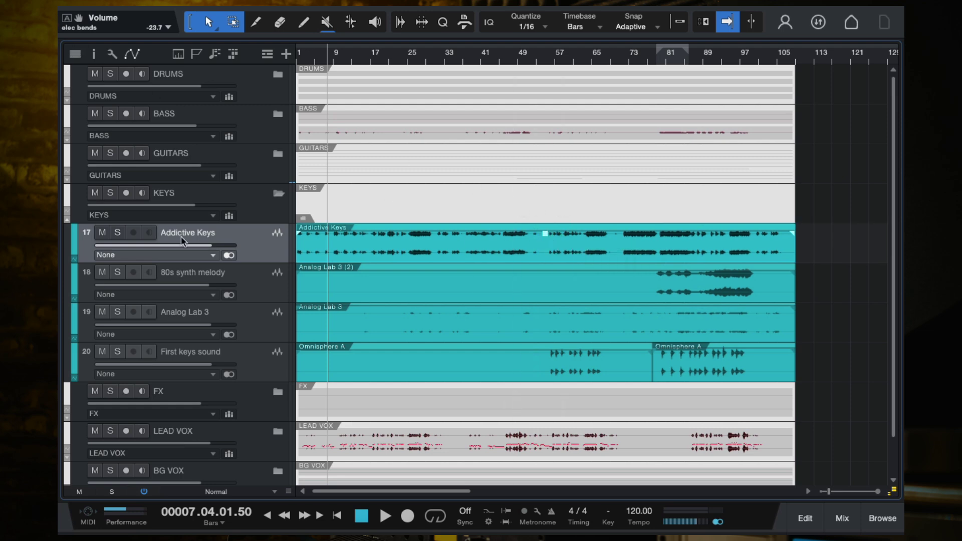
pyautogui.press('F3')
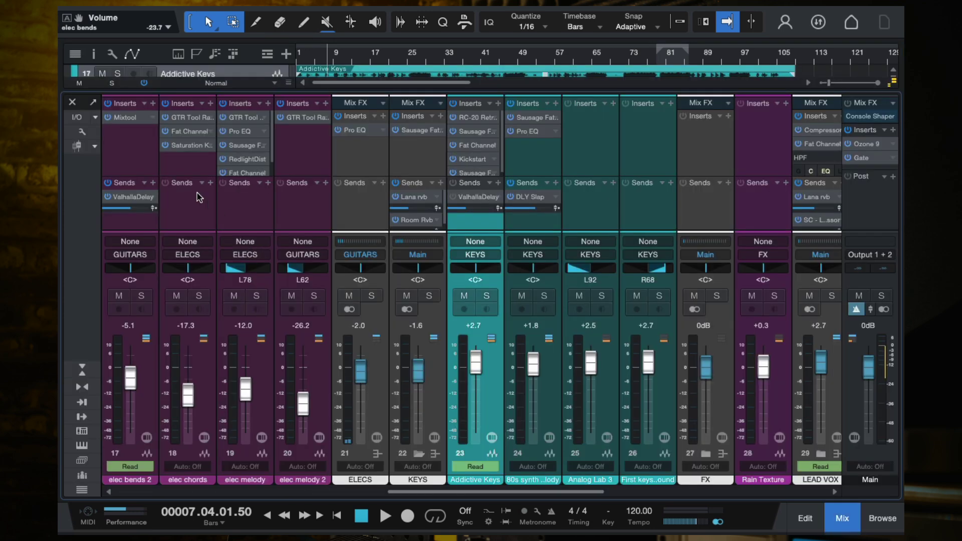
pyautogui.scroll(-1, 500, 150)
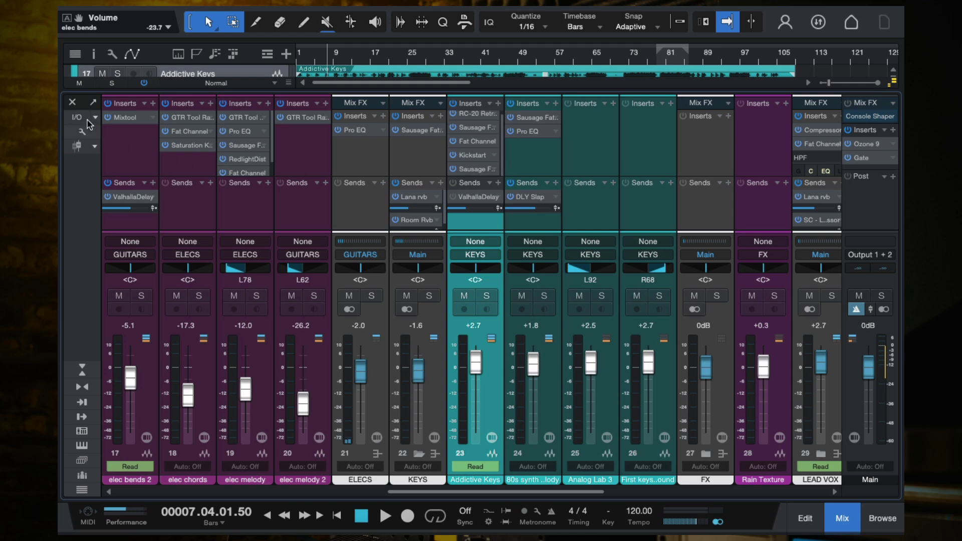
pyautogui.click(72, 103)
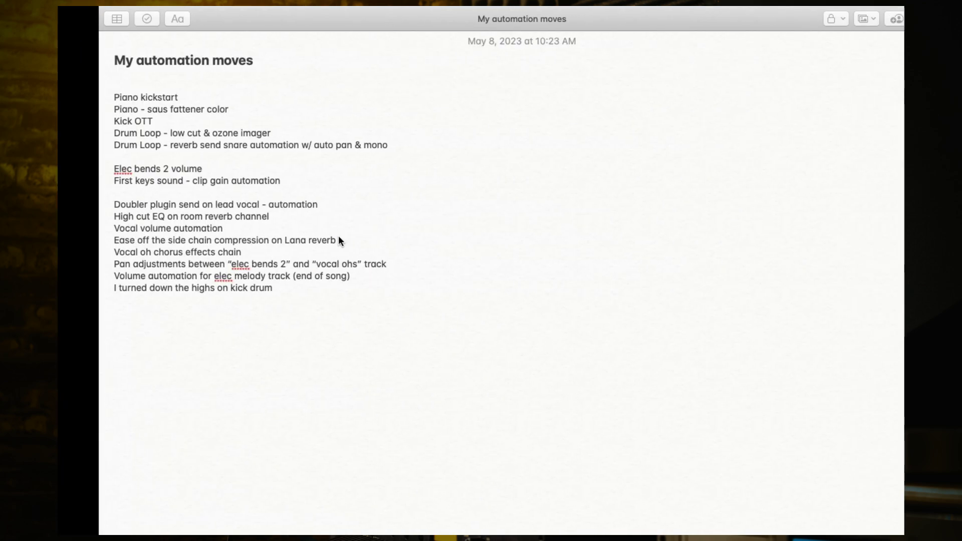
# Consult the "My automation moves" note, then return to Studio One and expand the LEAD VOX folder track
pyautogui.click(152, 199)
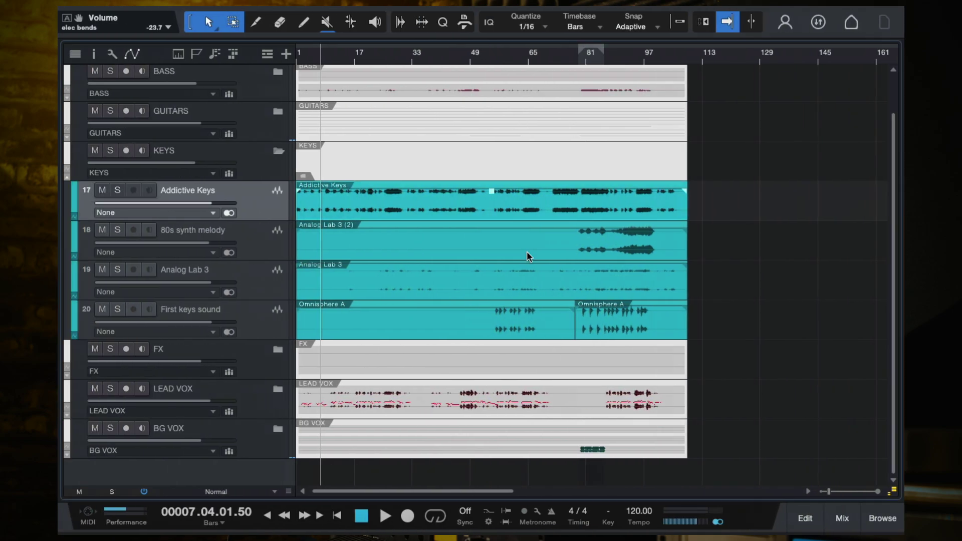
pyautogui.click(323, 394)
pyautogui.click(277, 388)
pyautogui.scroll(-1, 437, 389)
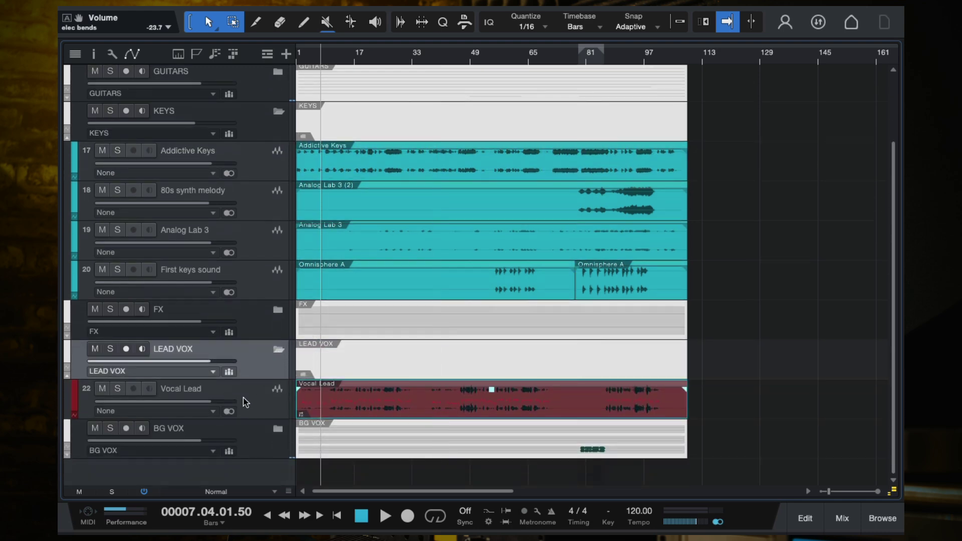
# Open the mixer and bring the Doubler send on the LEAD VOX channel into view
pyautogui.click(268, 414)
pyautogui.press('F3')
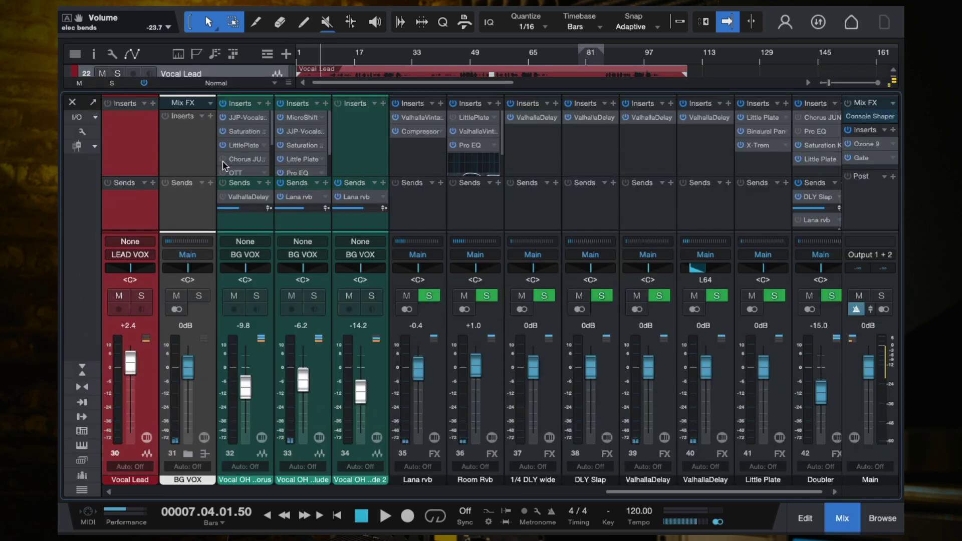
pyautogui.hscroll(-5, 163, 210)
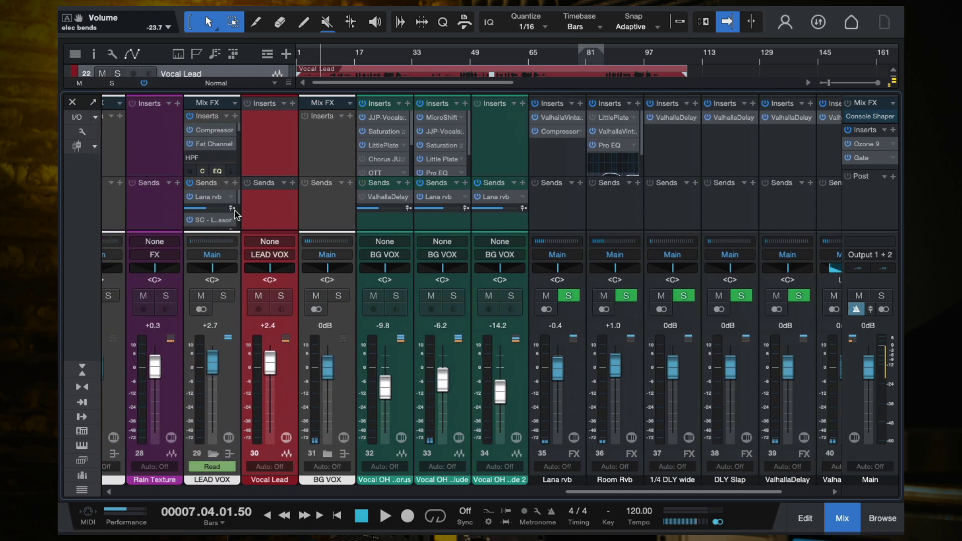
pyautogui.moveTo(238, 197); pyautogui.dragTo(238, 228)
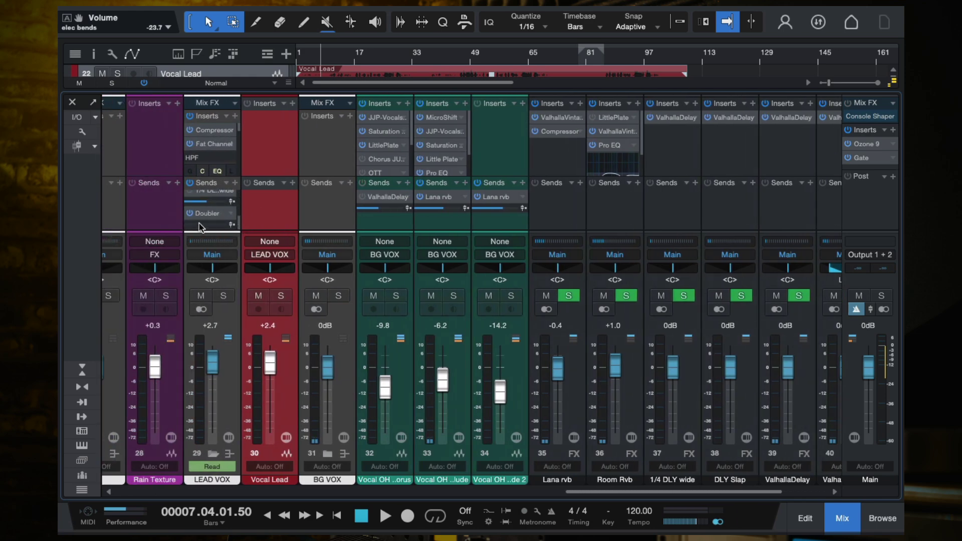
# Play the song from about bars 27, 48, 63 and 90 to watch the LEAD VOX Doubler send, and stop playback
pyautogui.press('space')
pyautogui.click(392, 56)
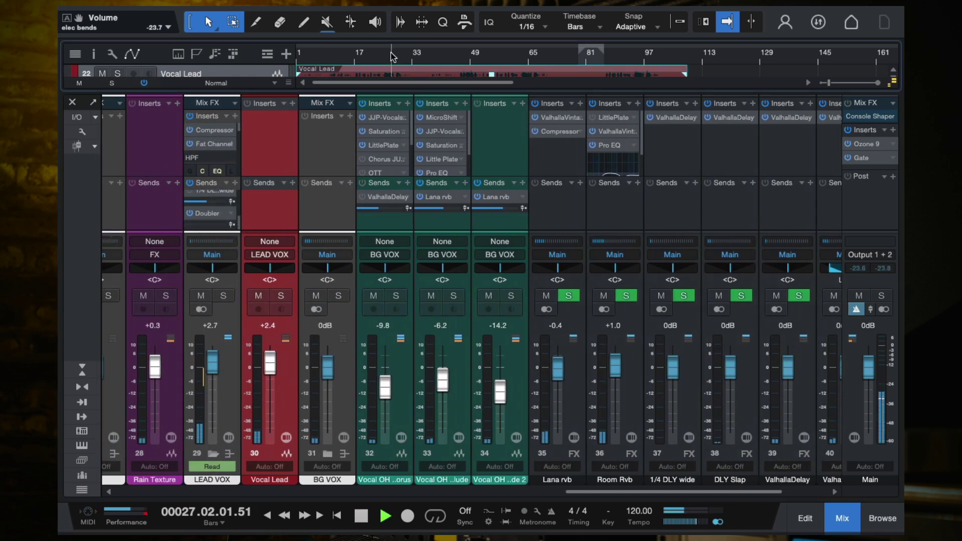
pyautogui.click(469, 61)
pyautogui.click(525, 58)
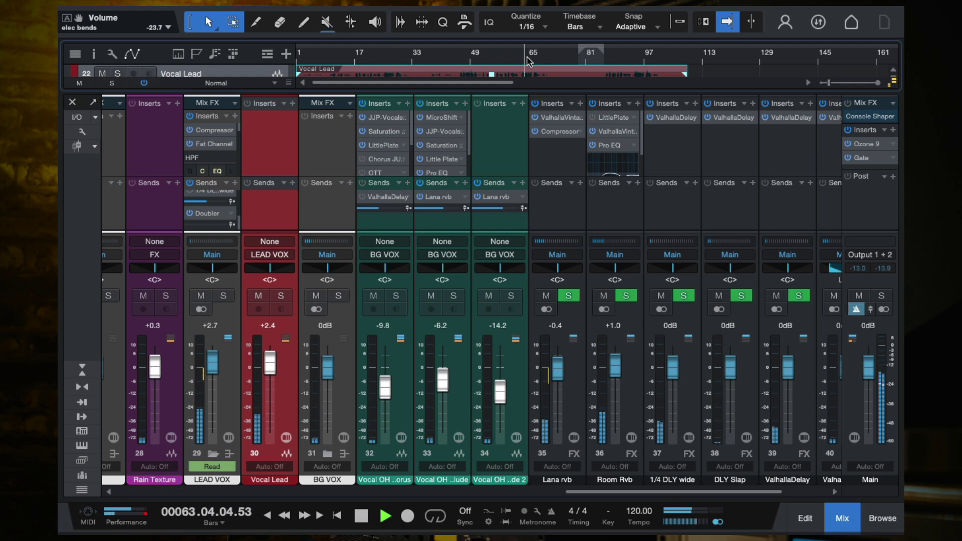
pyautogui.click(619, 58)
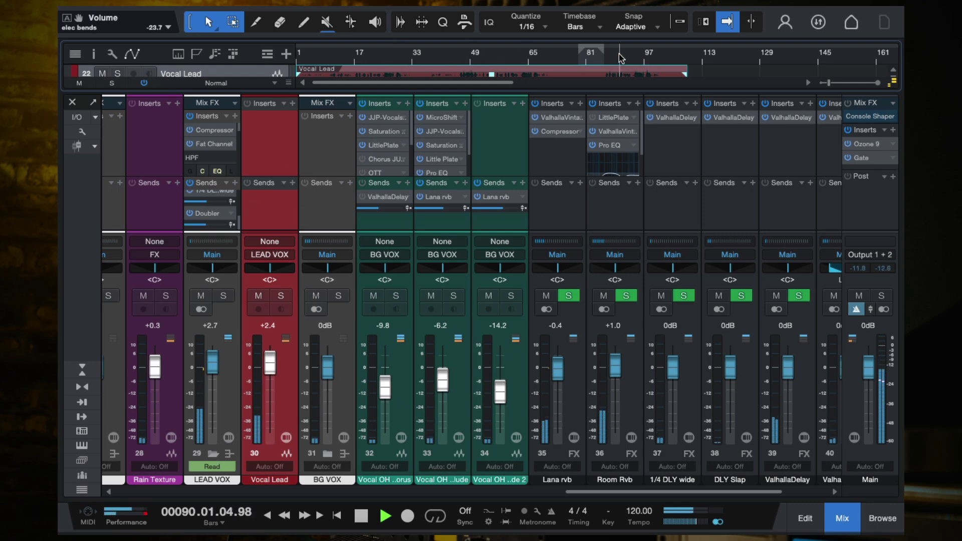
pyautogui.press('space')
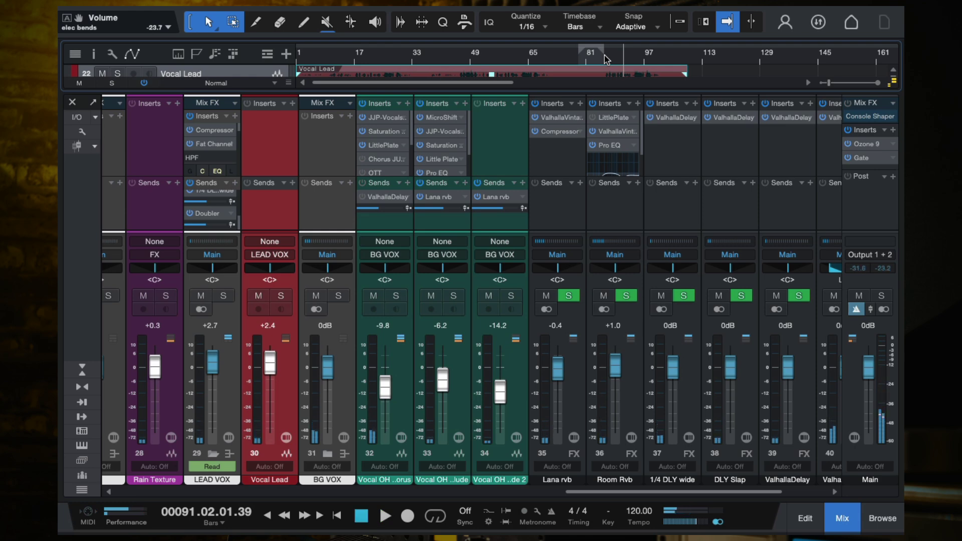
# Solo the LEAD VOX channel while playing from bar 86, and stop playback
pyautogui.click(607, 59)
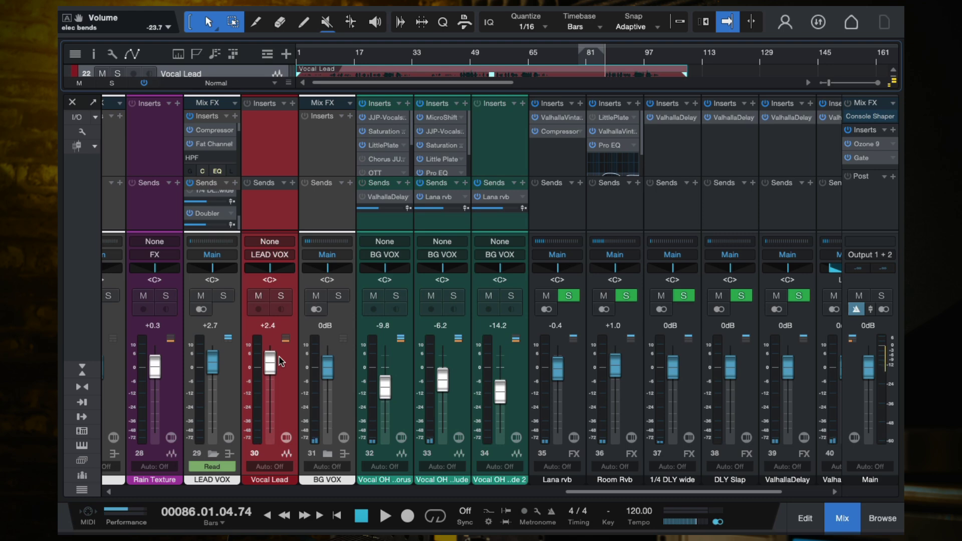
pyautogui.press('space')
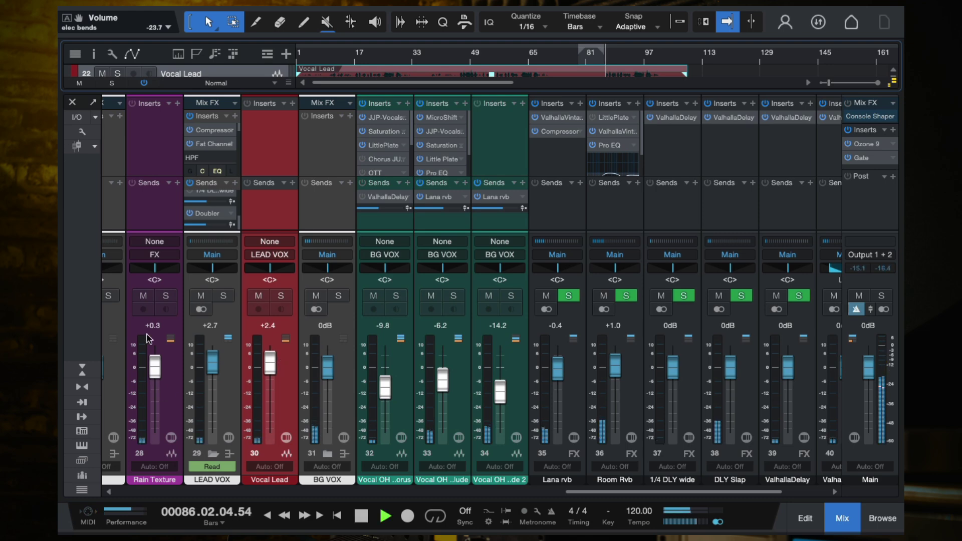
pyautogui.click(224, 296)
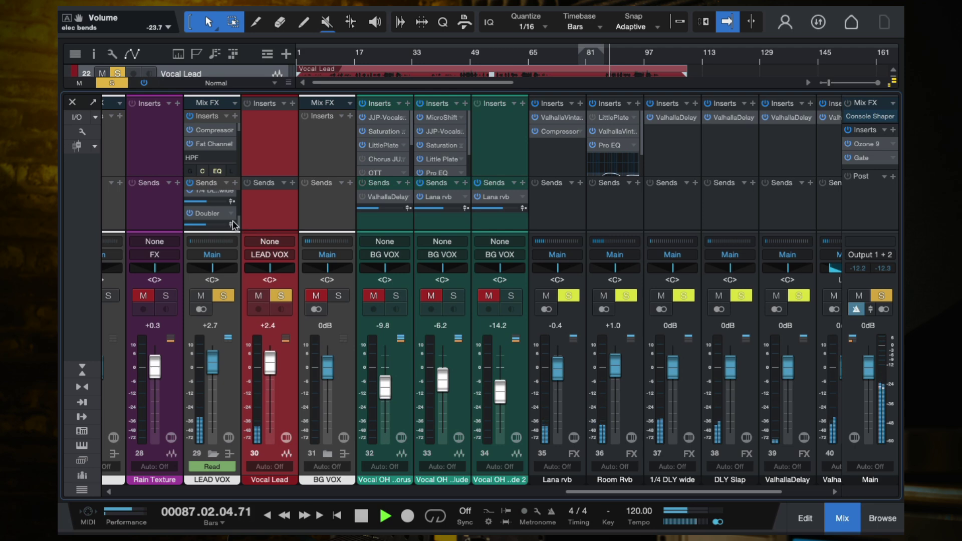
pyautogui.press('space')
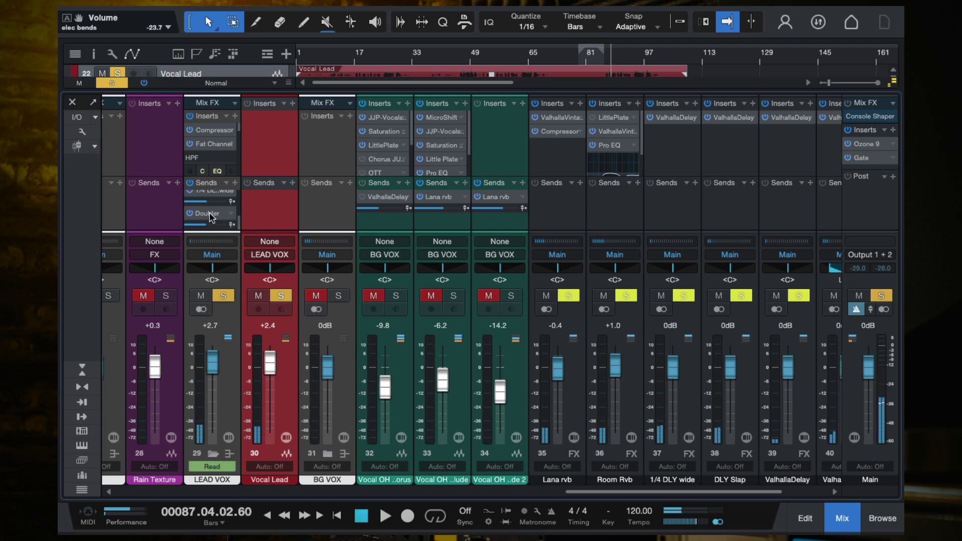
# Examine the Chorus JUN-6 on the Doubler effect channel, close it, and check the channel's inserts against the LEAD VOX send
pyautogui.doubleClick(210, 215)
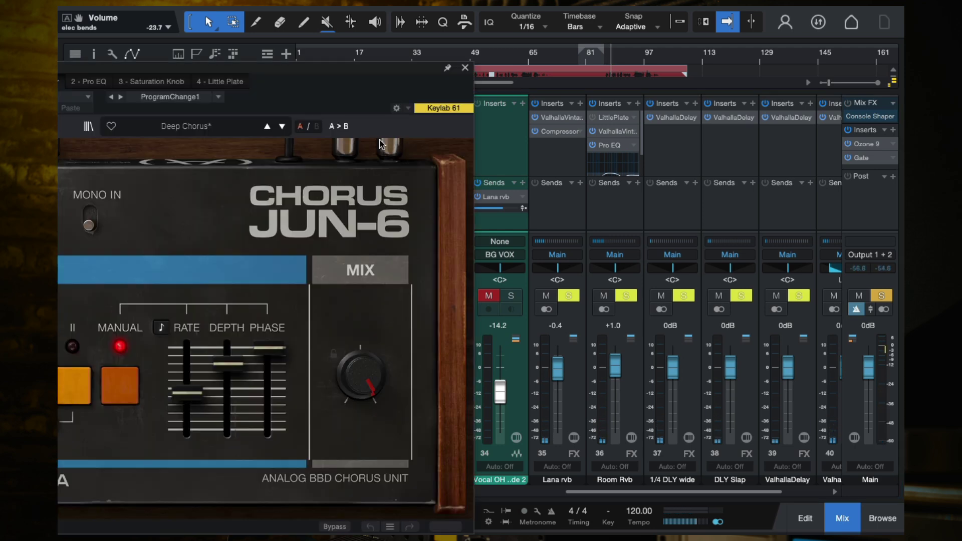
pyautogui.moveTo(330, 70); pyautogui.dragTo(564, 60)
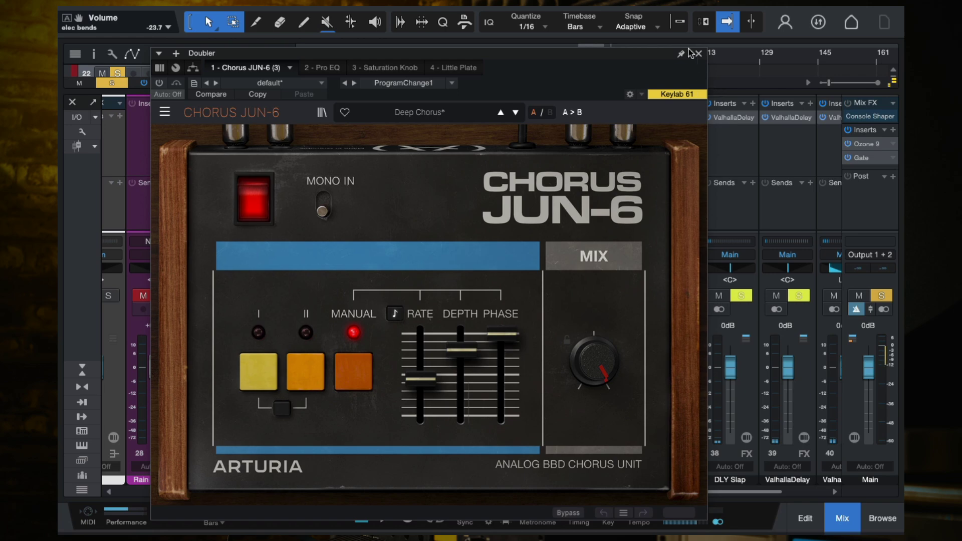
pyautogui.click(701, 54)
pyautogui.hscroll(3, 700, 216)
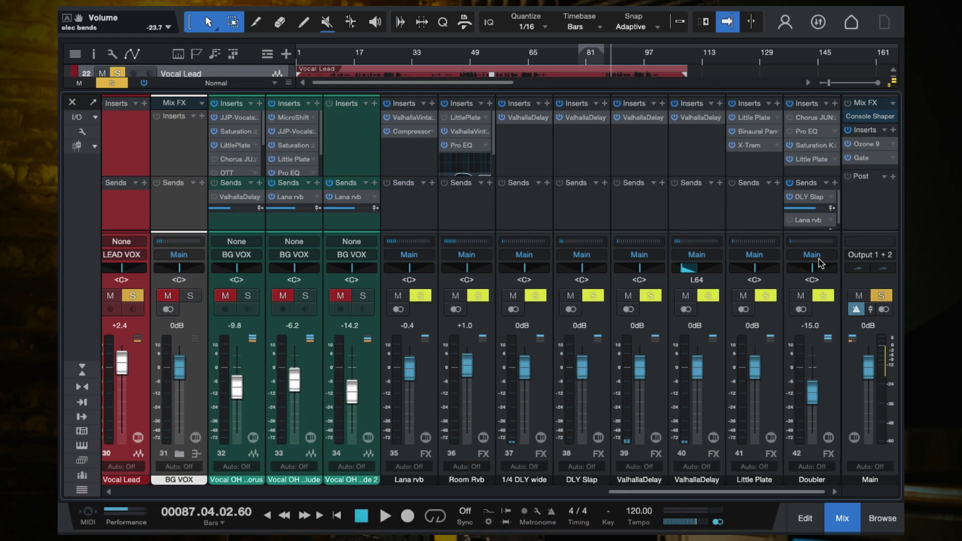
pyautogui.click(804, 175)
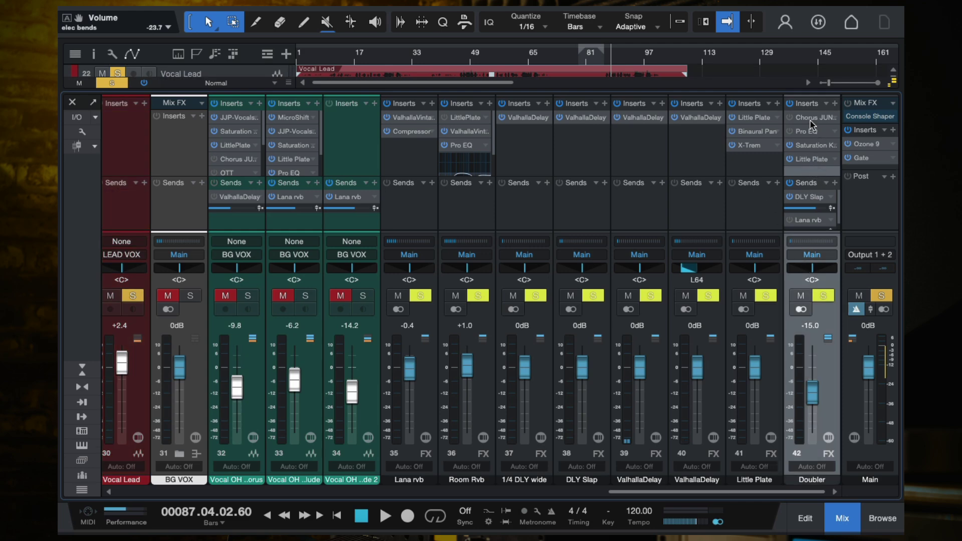
pyautogui.hscroll(-3, 646, 167)
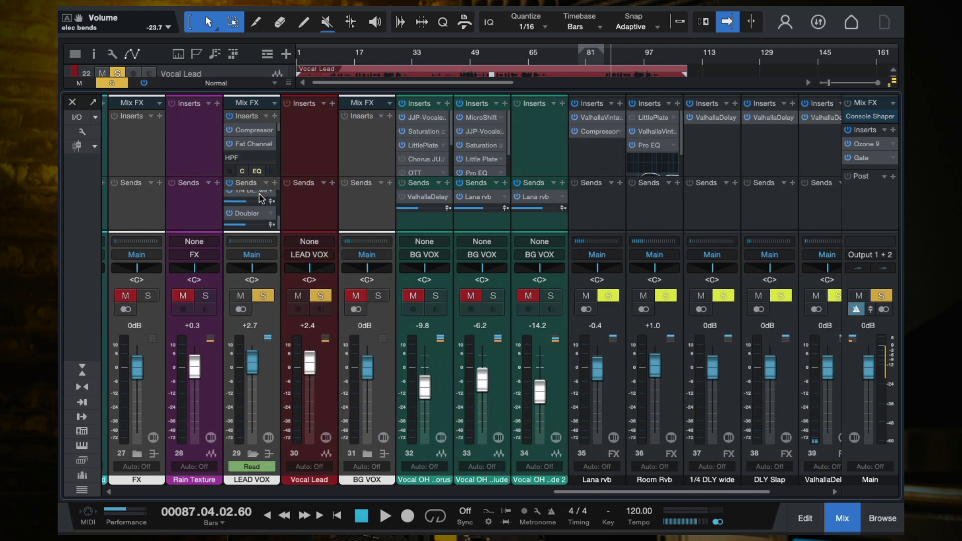
# Rename the Doubler effect channel as Saturation
pyautogui.hscroll(3, 645, 206)
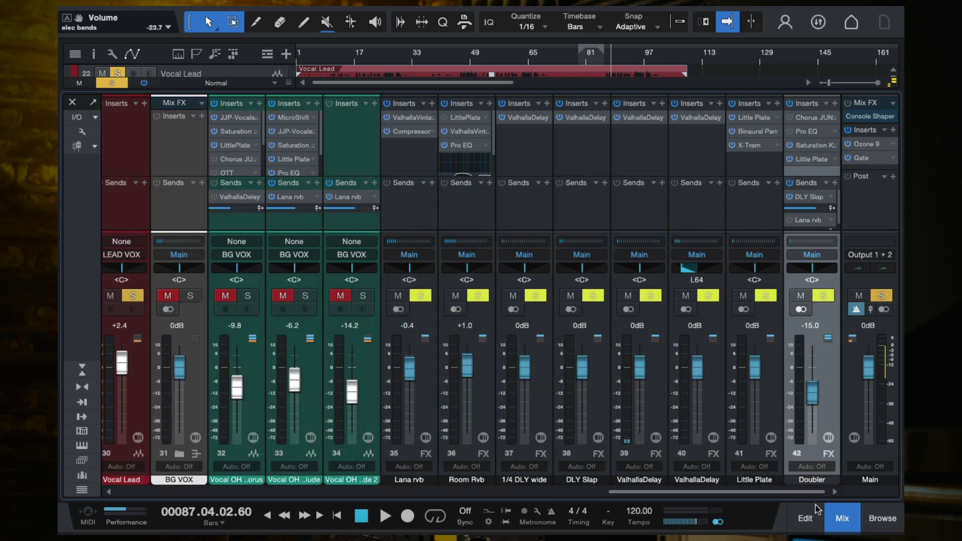
pyautogui.doubleClick(811, 479)
pyautogui.write('Satuyration')
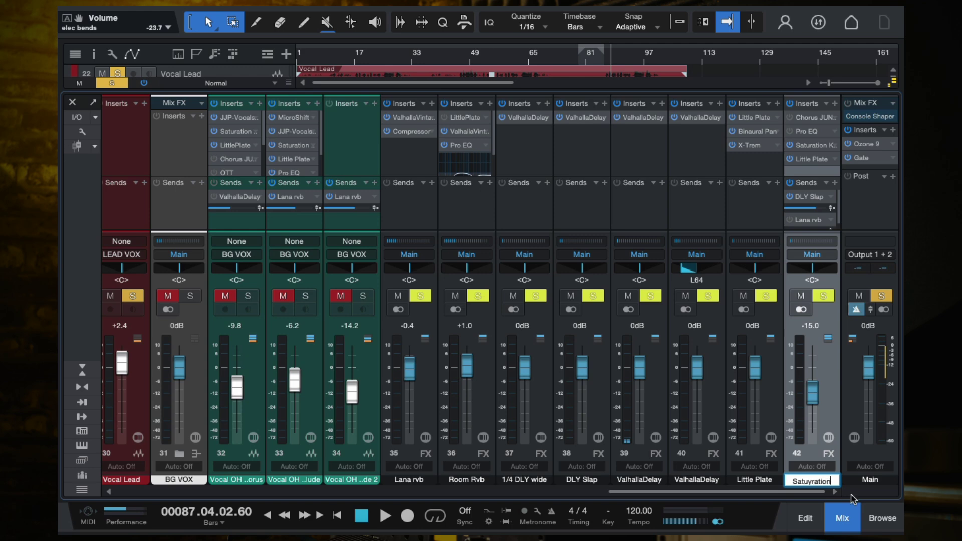
pyautogui.press('BackSpace')
pyautogui.press('BackSpace')
pyautogui.press('BackSpace')
pyautogui.press('BackSpace')
pyautogui.press('BackSpace')
pyautogui.press('BackSpace')
pyautogui.write('ration')
pyautogui.press('Return')
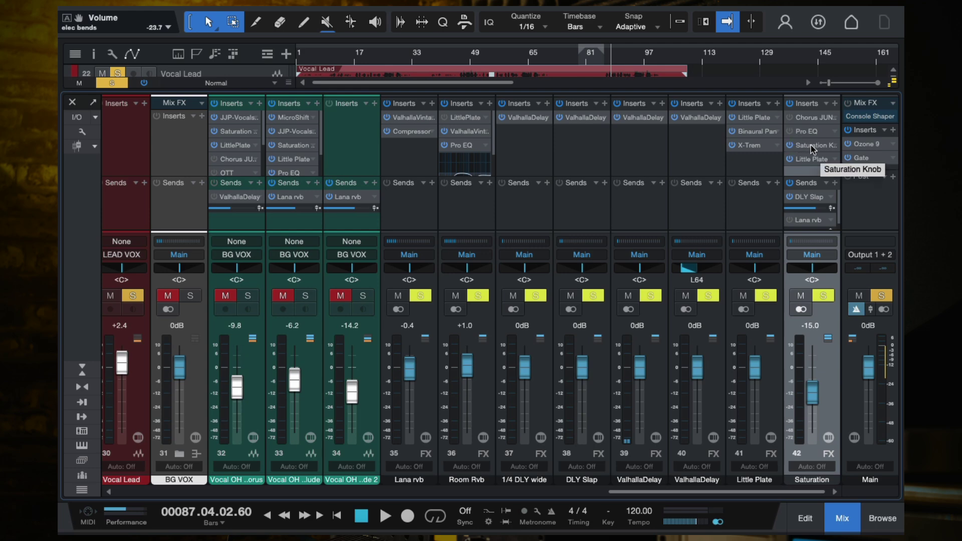
# Try raising the Saturation channel's volume to +8.7 during playback from bar 90, and undo the change
pyautogui.click(620, 60)
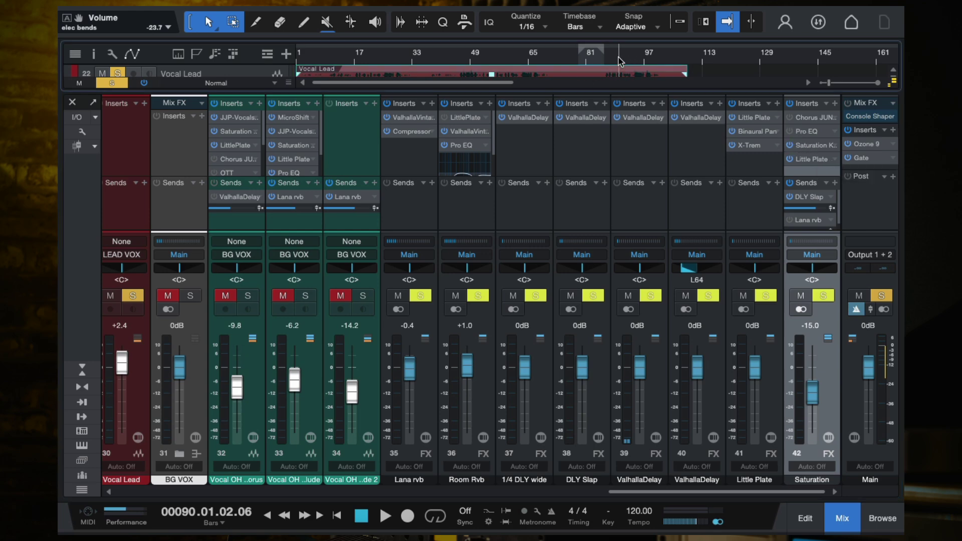
pyautogui.press('space')
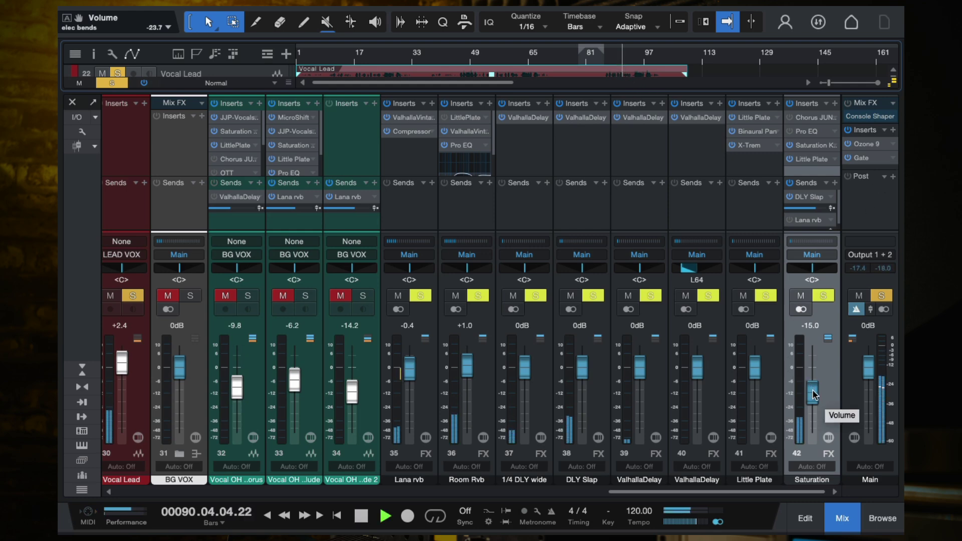
pyautogui.moveTo(813, 395); pyautogui.dragTo(813, 353)
pyautogui.press('space')
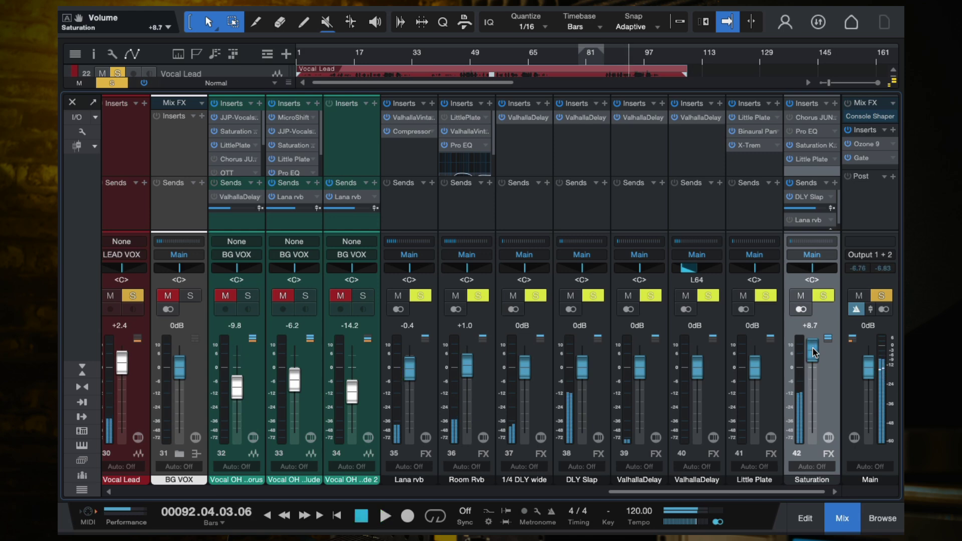
pyautogui.hotkey('ctrl', 'z')
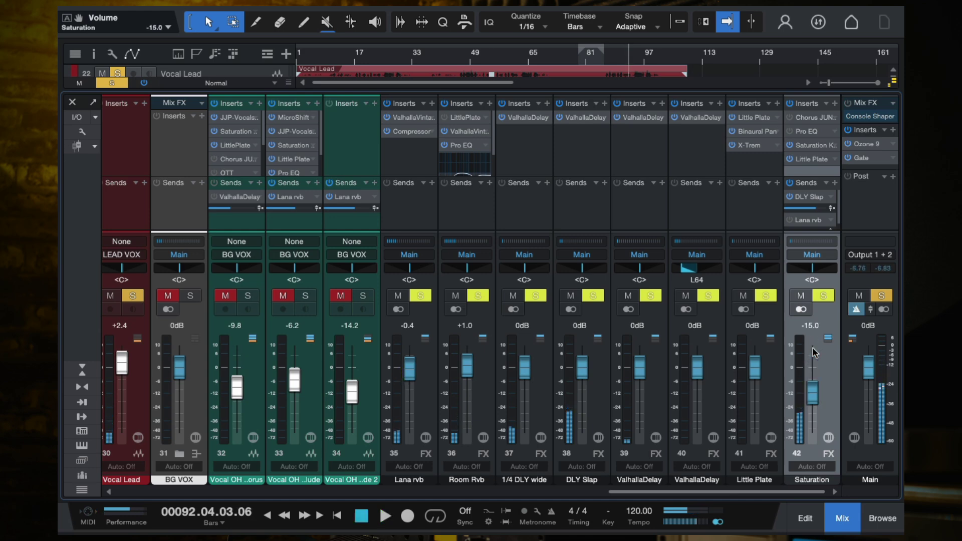
# Check the Little Plate reverb on the Saturation channel, close it, and save the song
pyautogui.click(806, 159)
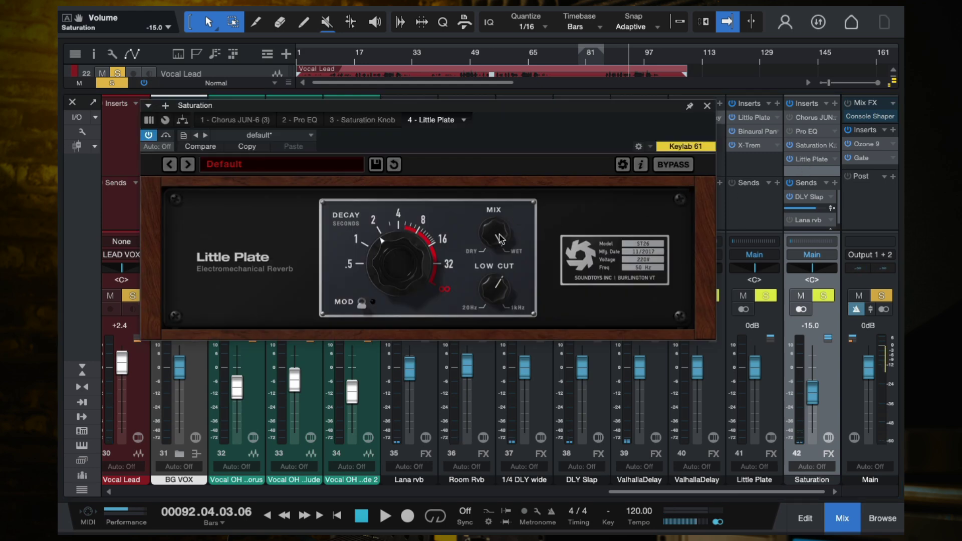
pyautogui.click(707, 106)
pyautogui.hotkey('ctrl', 's')
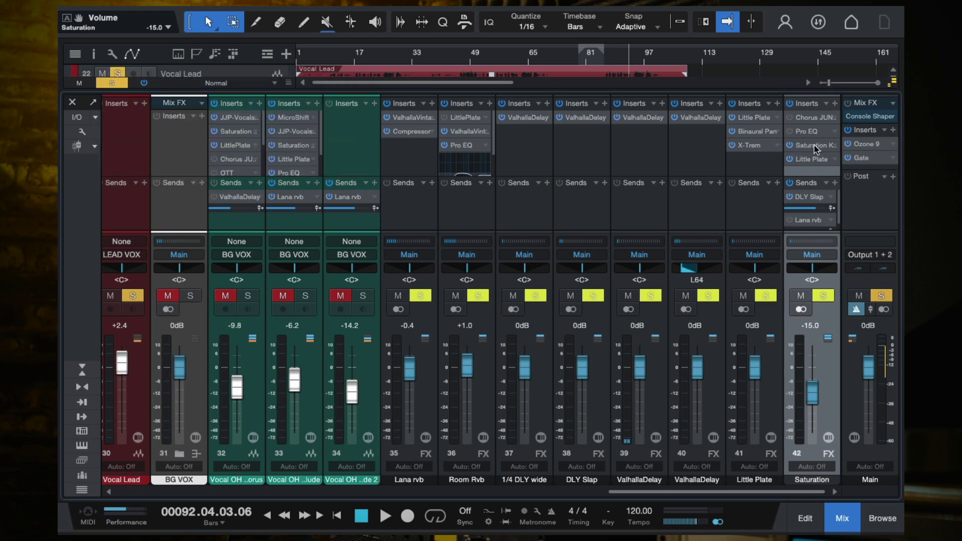
# Set the Saturation Knob on the Saturation channel to 7.5 during playback, and close the plug-in
pyautogui.click(814, 145)
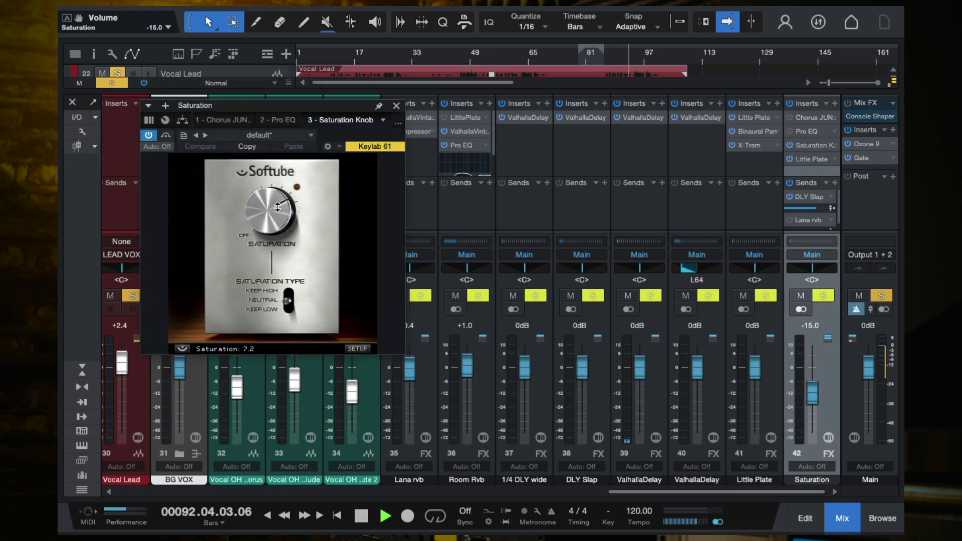
pyautogui.press('space')
pyautogui.moveTo(277, 218); pyautogui.dragTo(282, 178)
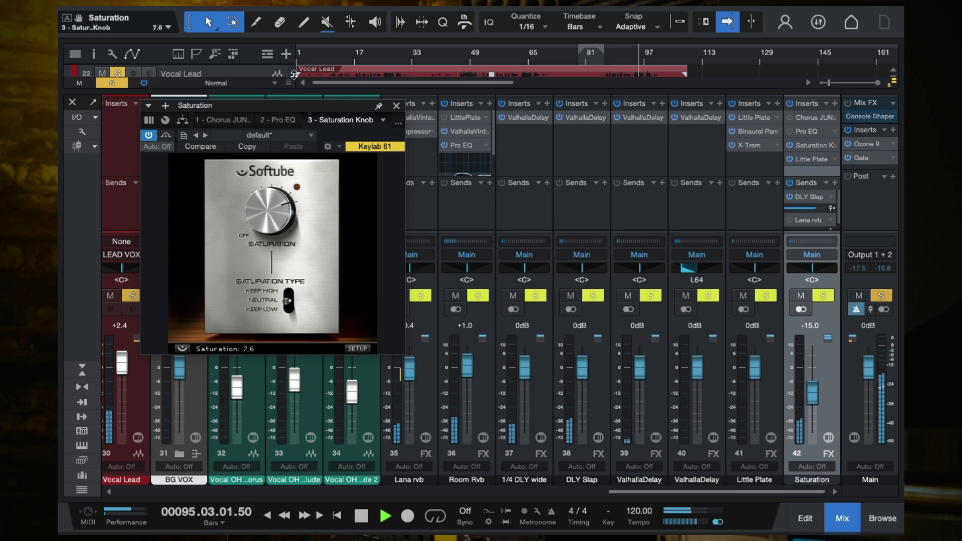
pyautogui.click(395, 105)
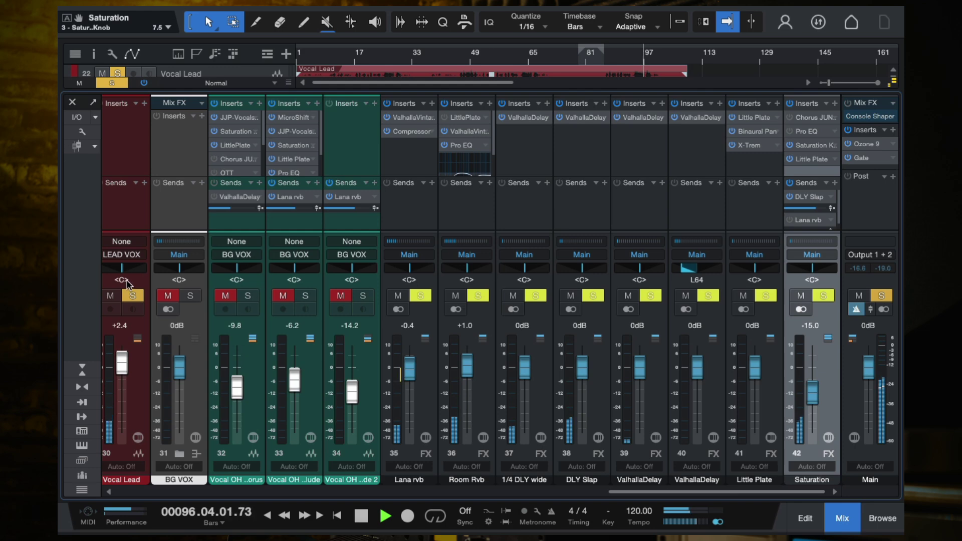
# Unsolo the lead vocal and compare the song from about bar 87 with the Saturation channel muted and unmuted
pyautogui.press('s')
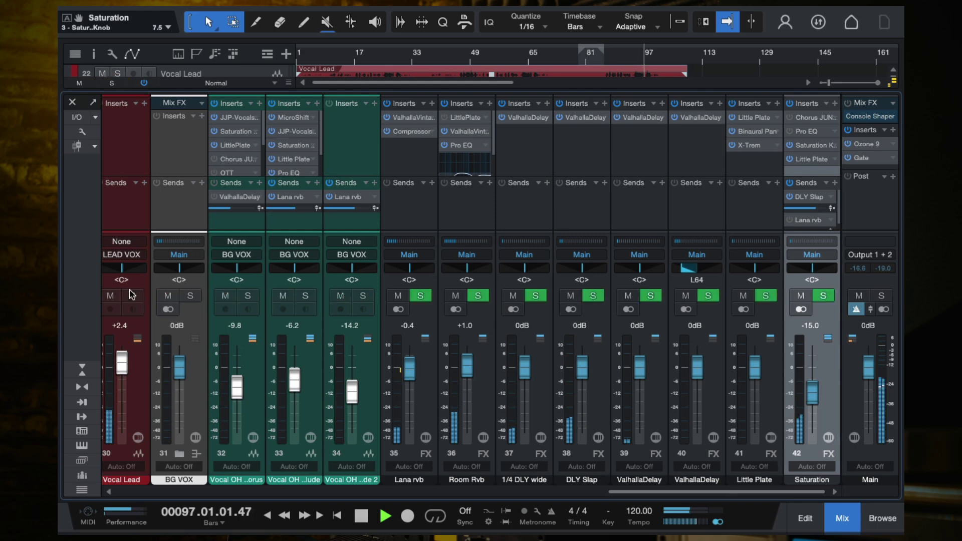
pyautogui.click(609, 55)
pyautogui.click(798, 297)
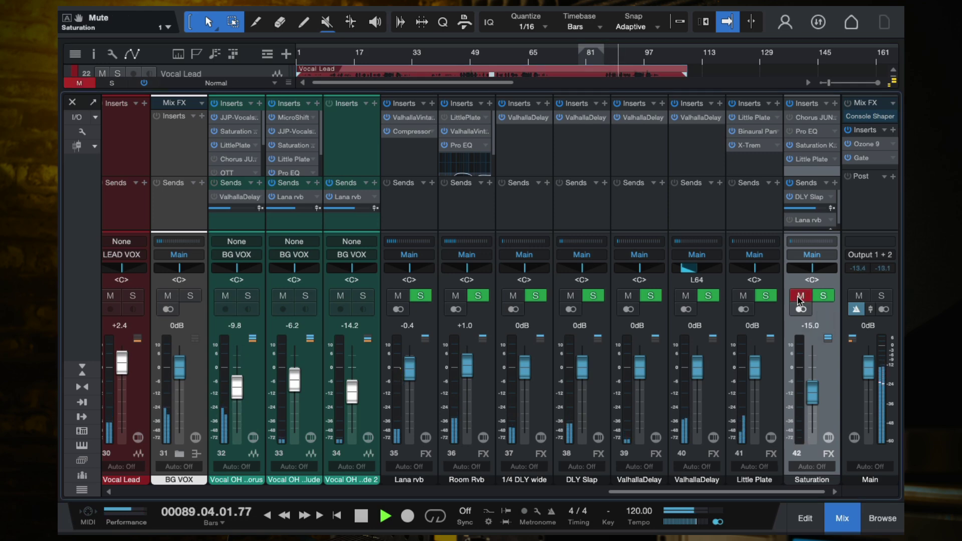
pyautogui.click(797, 295)
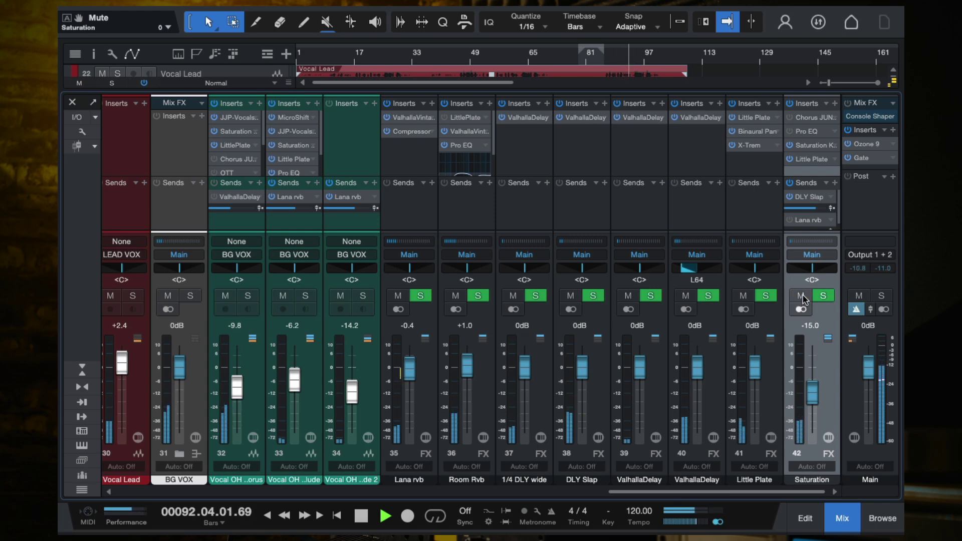
pyautogui.press('space')
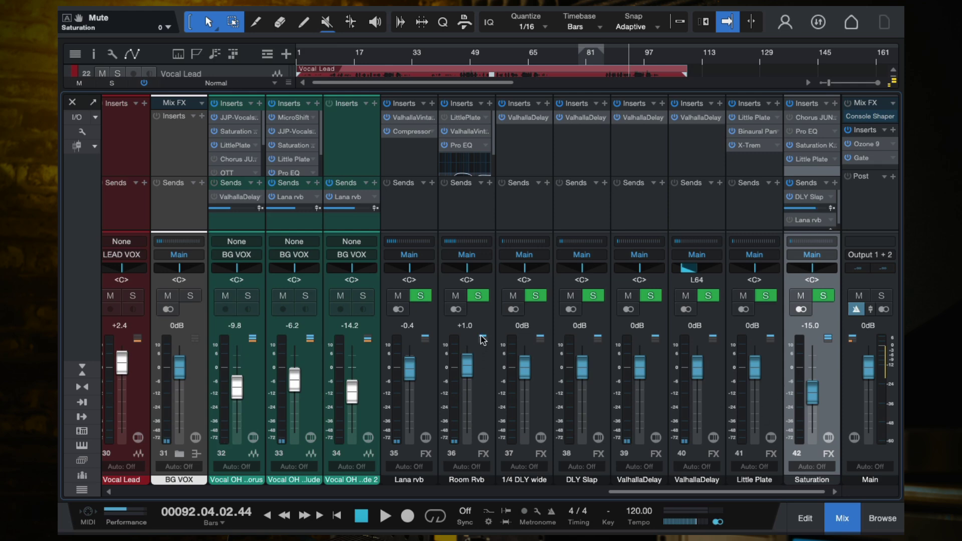
# Listen briefly from bar 92, moving the channel selection from DLY Slap to Saturation and on to ValhallaDelay (channel 39)
pyautogui.click(573, 211)
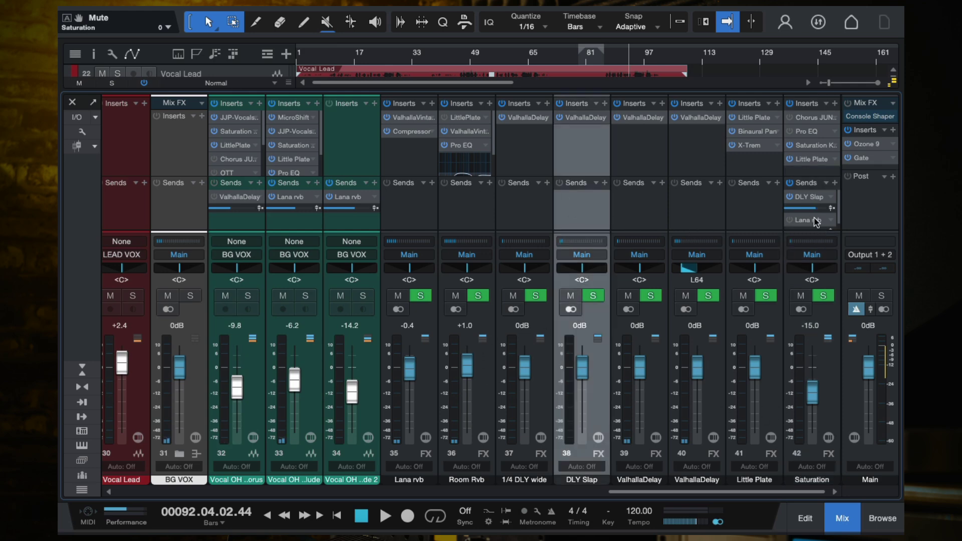
pyautogui.press('space')
pyautogui.press('space')
pyautogui.click(824, 373)
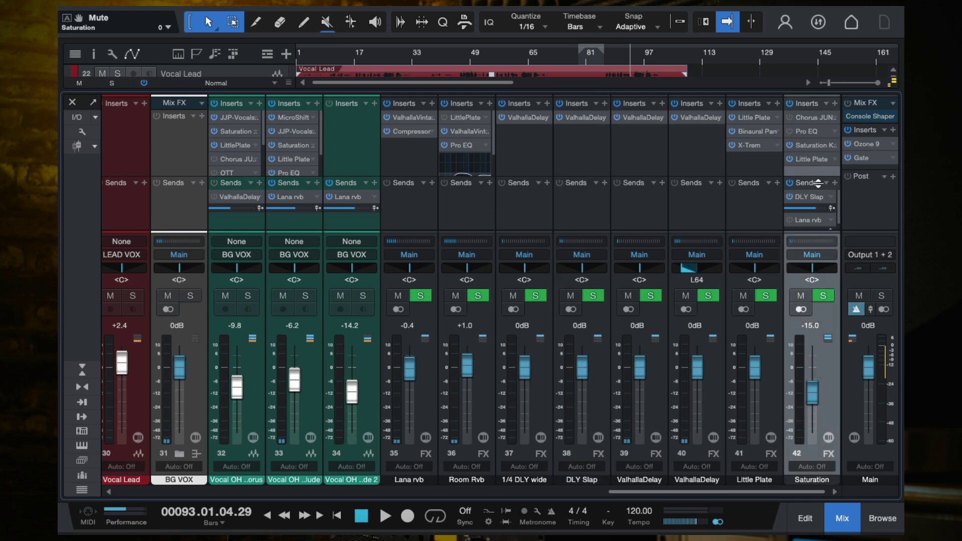
pyautogui.click(644, 209)
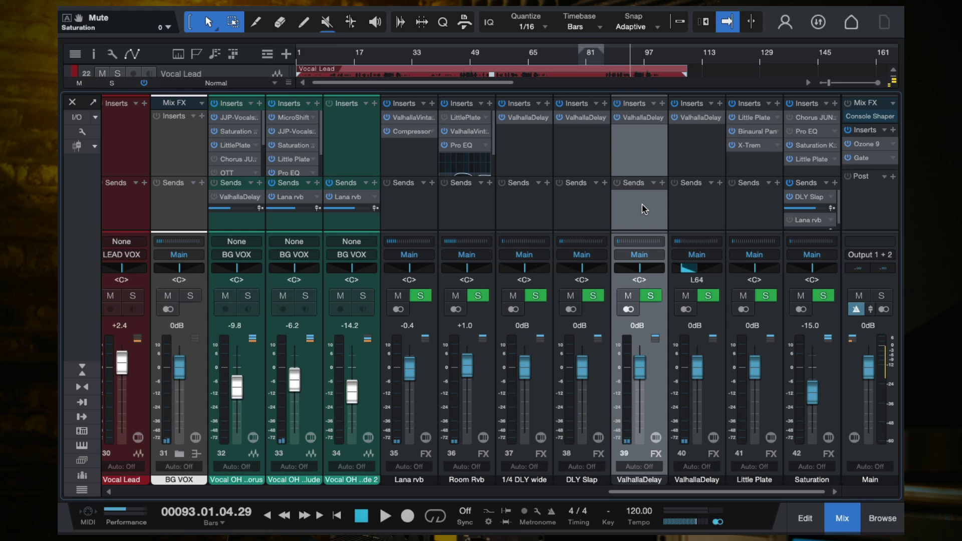
# Close the mixer and collapse the KEYS folder in the arrangement
pyautogui.click(72, 103)
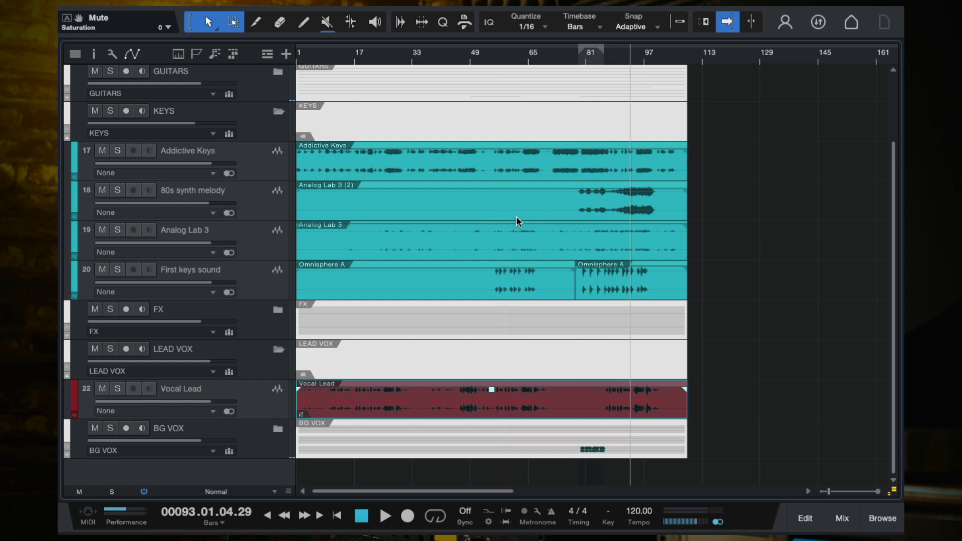
pyautogui.press('w')
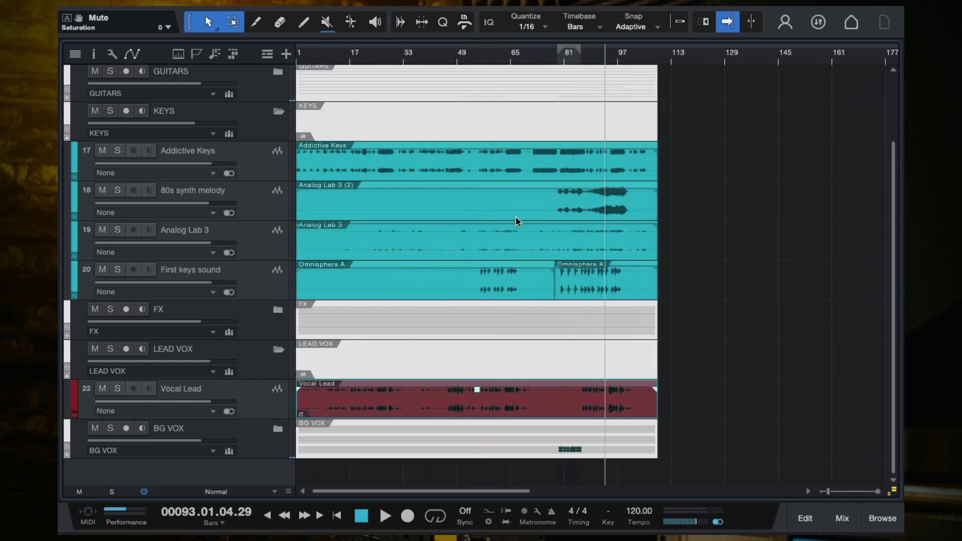
pyautogui.press('e')
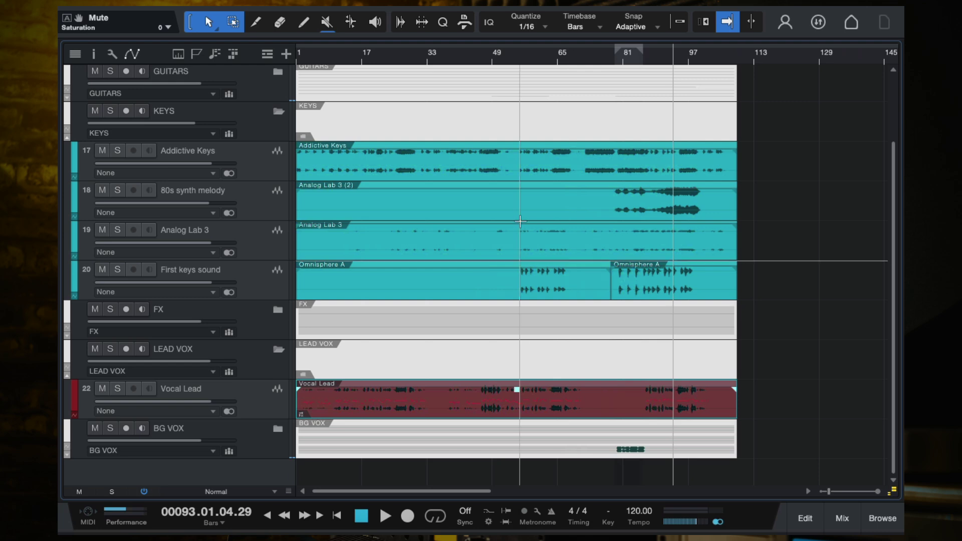
pyautogui.press('e')
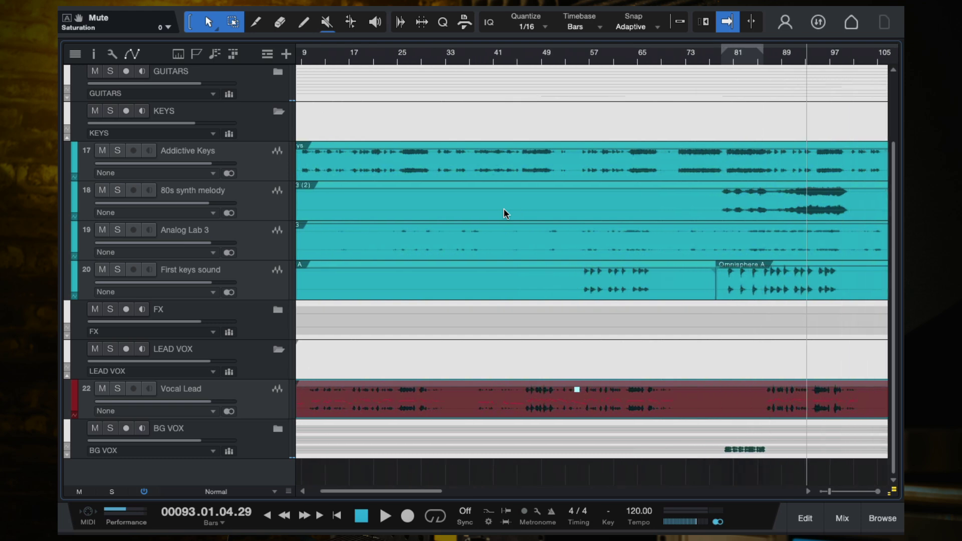
pyautogui.press('w')
pyautogui.press('w')
pyautogui.press('e')
pyautogui.press('e')
pyautogui.press('w')
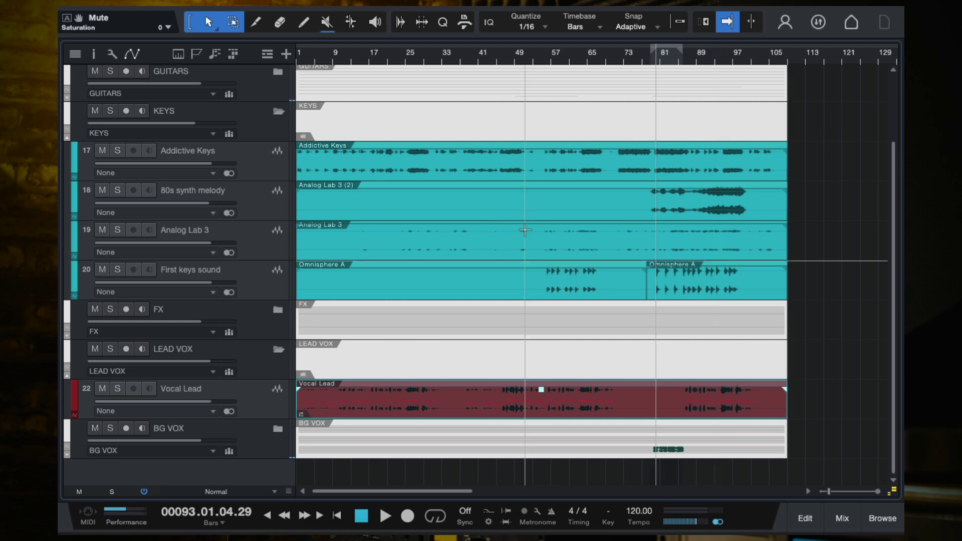
pyautogui.press('w')
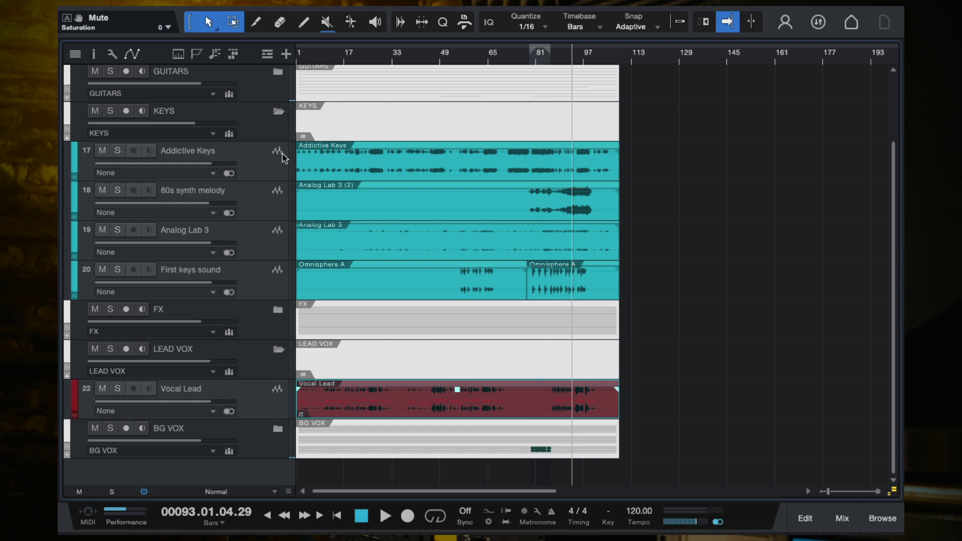
pyautogui.click(260, 160)
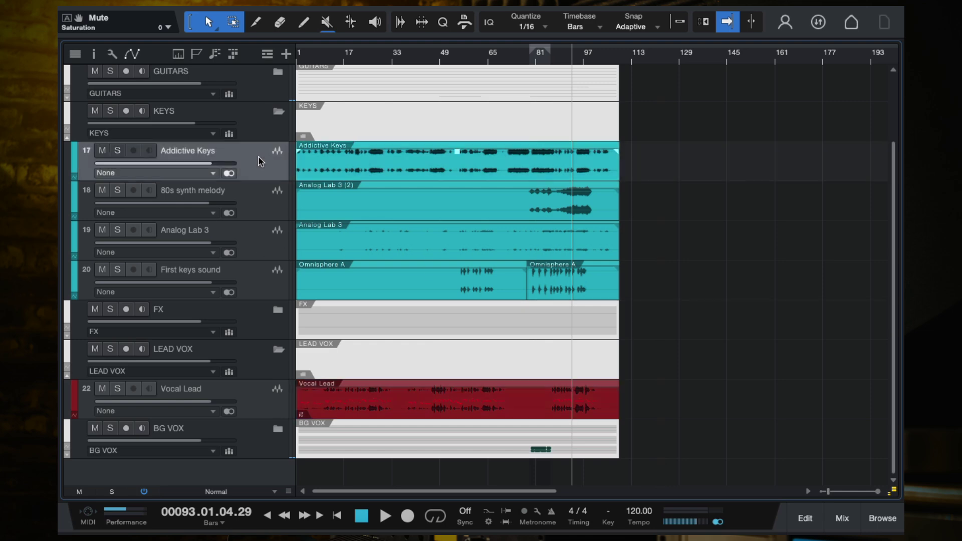
pyautogui.click(278, 112)
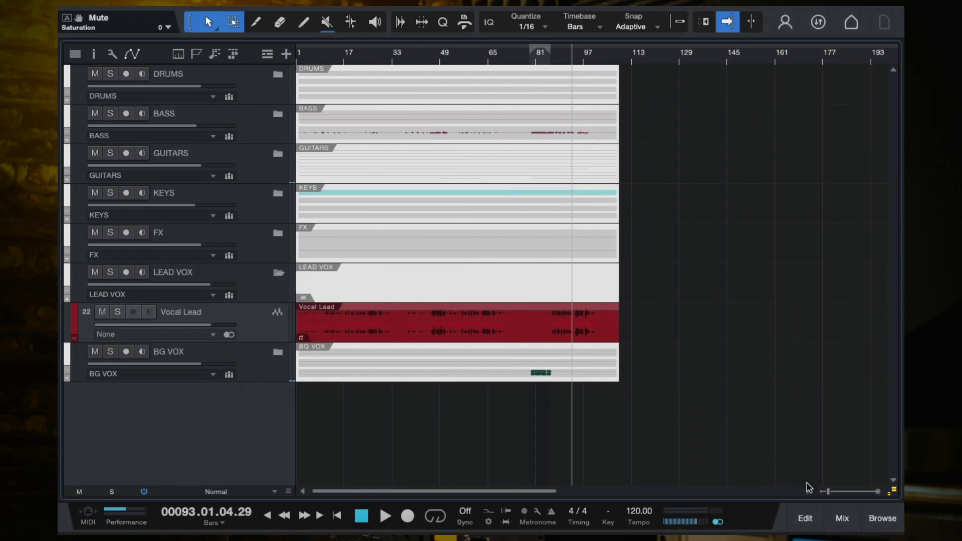
# Open the mixer, select the Room Rvb channel, and look through its insert effects
pyautogui.press('F3')
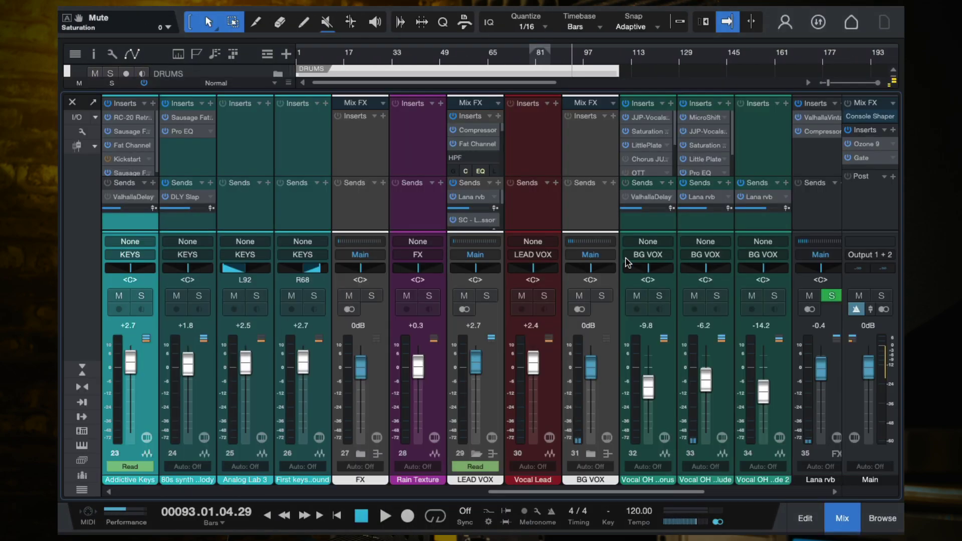
pyautogui.hscroll(5, 492, 321)
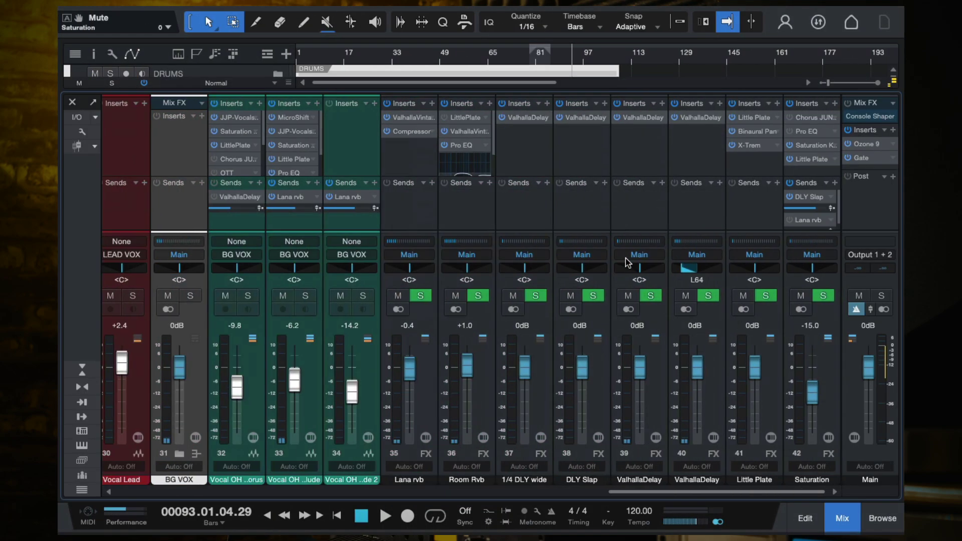
pyautogui.click(466, 209)
pyautogui.scroll(-2, 494, 143)
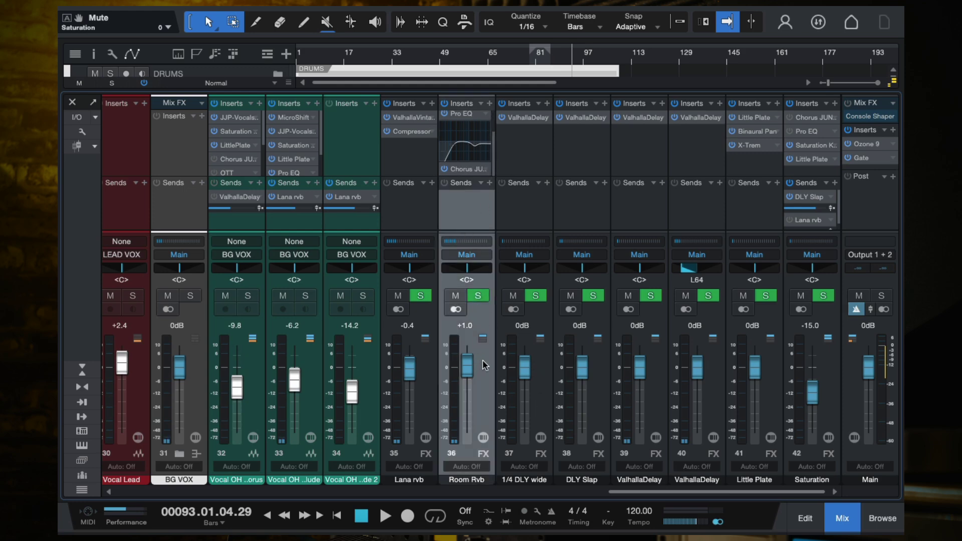
# Play the song from bar 52 and raise the Room Rvb channel's volume to +10 dB during playback
pyautogui.click(448, 58)
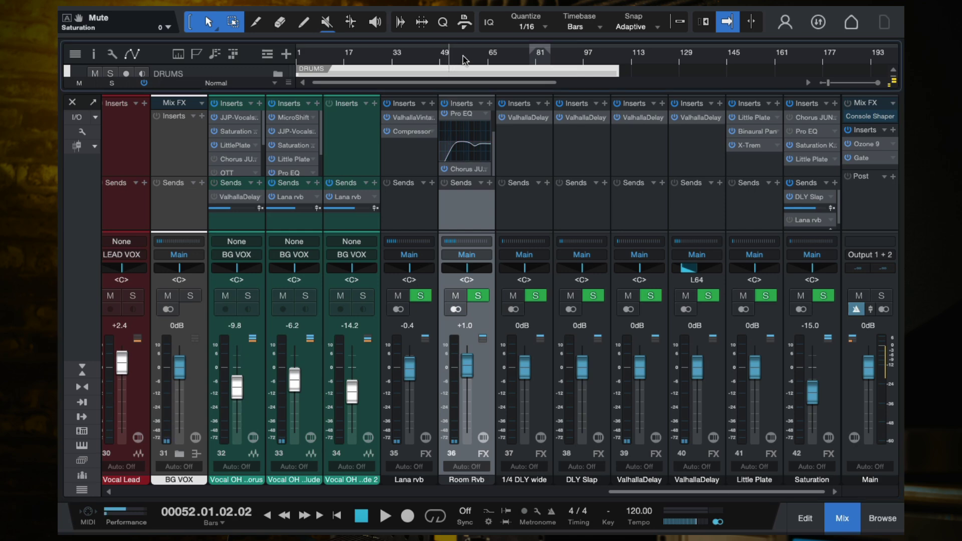
pyautogui.press('space')
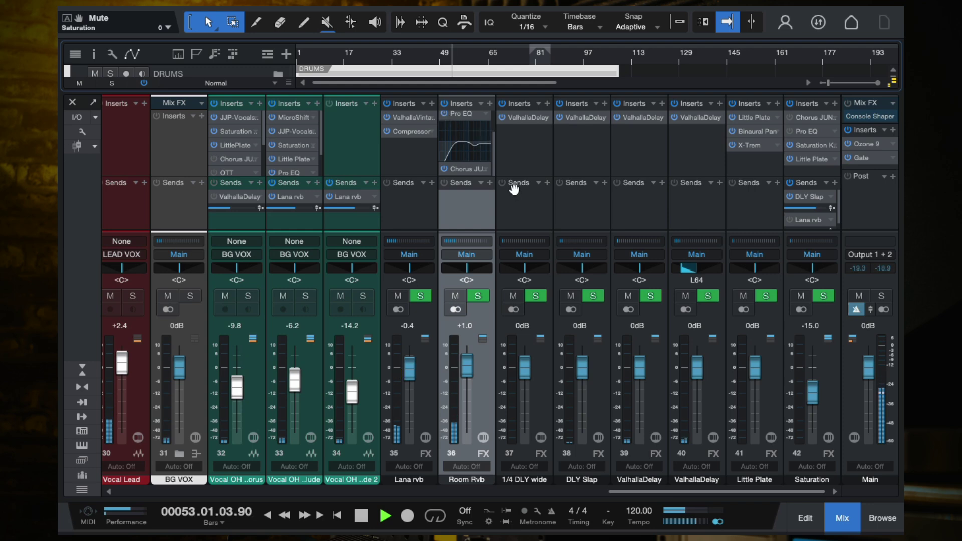
pyautogui.moveTo(491, 151)
pyautogui.mouseDown()
pyautogui.moveTo(491, 118)
pyautogui.moveTo(494, 151)
pyautogui.mouseUp()
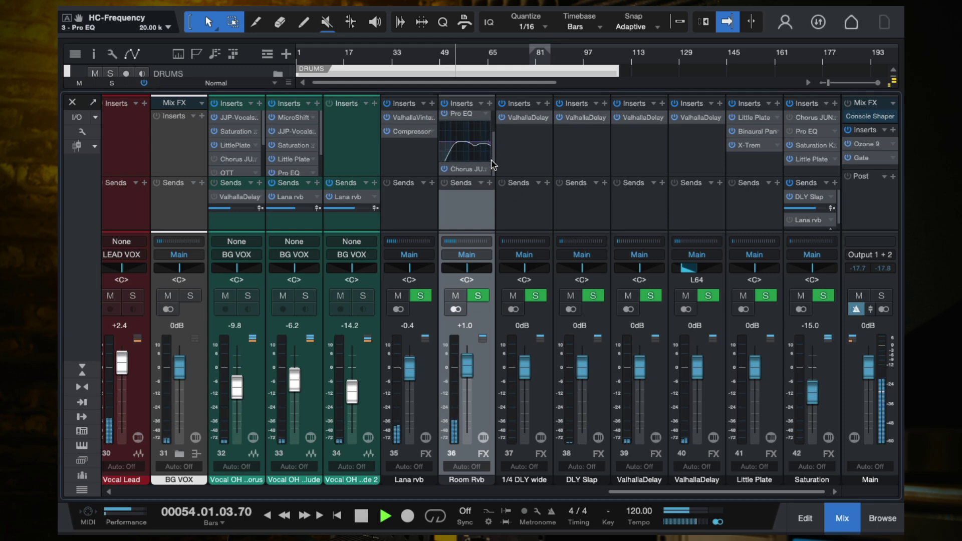
pyautogui.scroll(2, 492, 150)
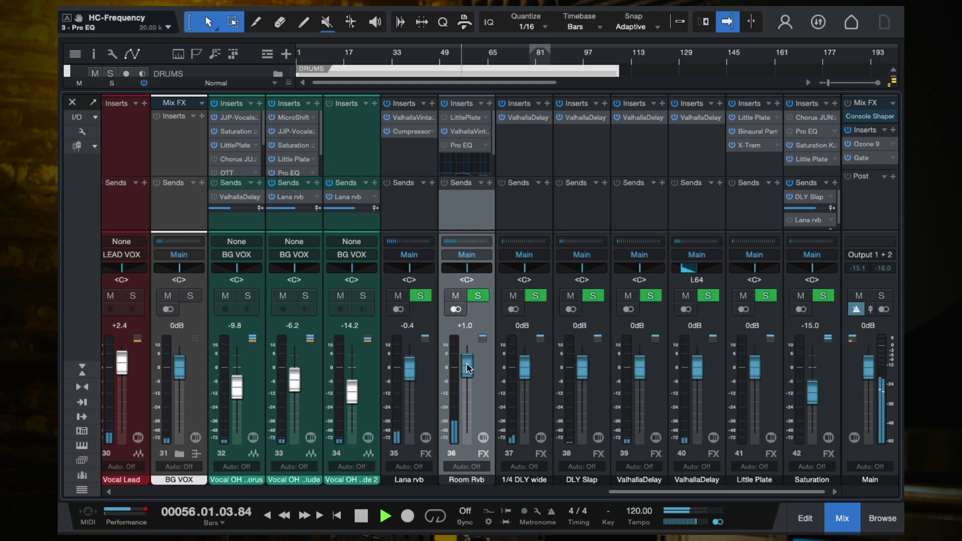
pyautogui.moveTo(466, 365); pyautogui.dragTo(461, 216)
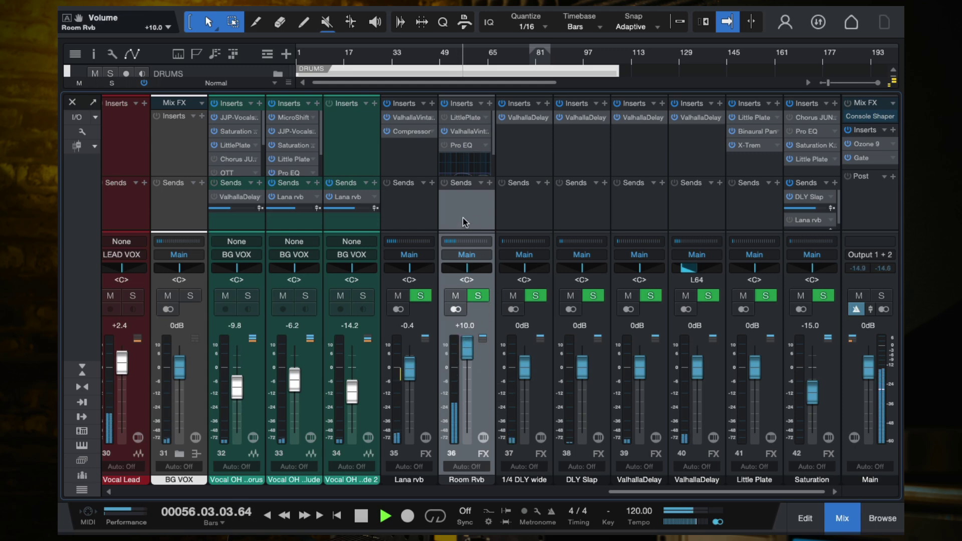
# Stop playback, inspect the Pro EQ on the Room Rvb channel, close it, and look through the channel's inserts
pyautogui.doubleClick(463, 145)
pyautogui.press('space')
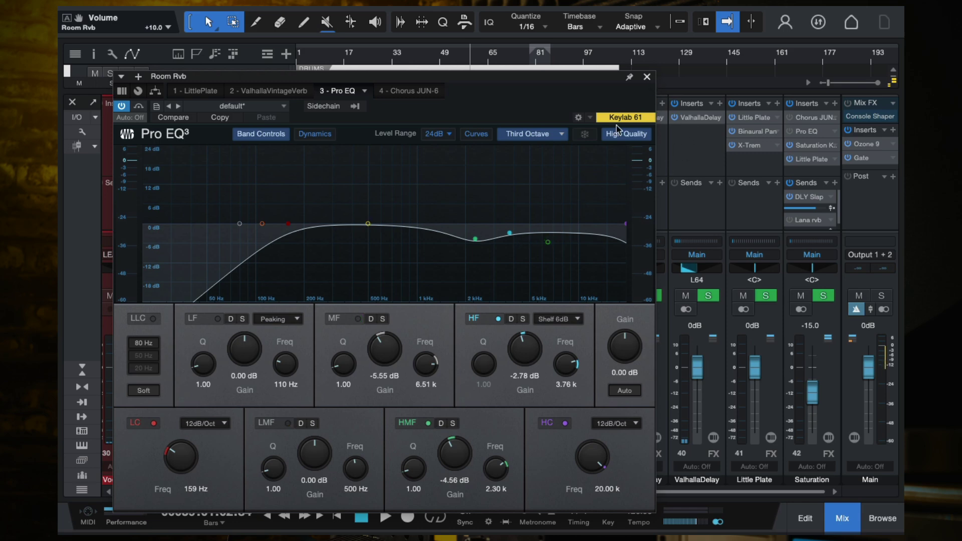
pyautogui.click(647, 78)
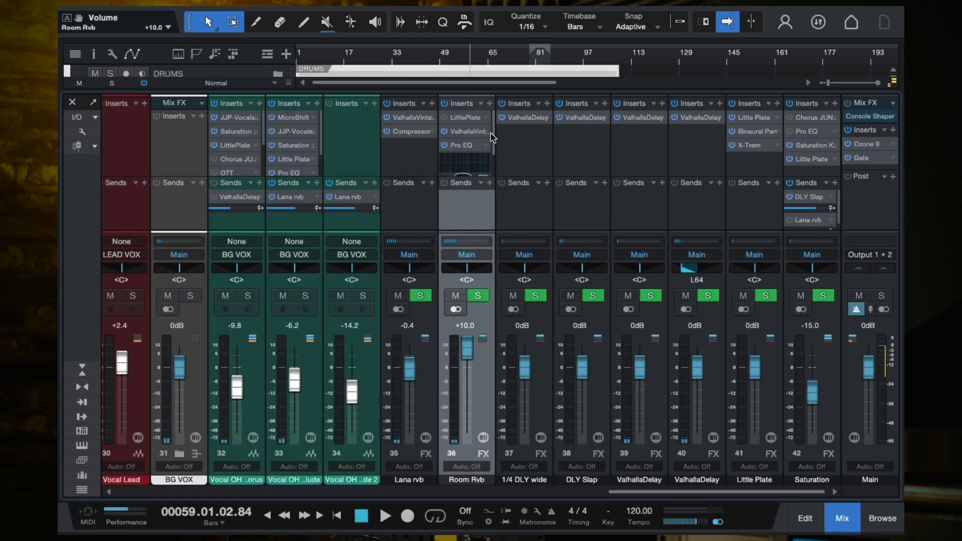
pyautogui.scroll(-2, 491, 149)
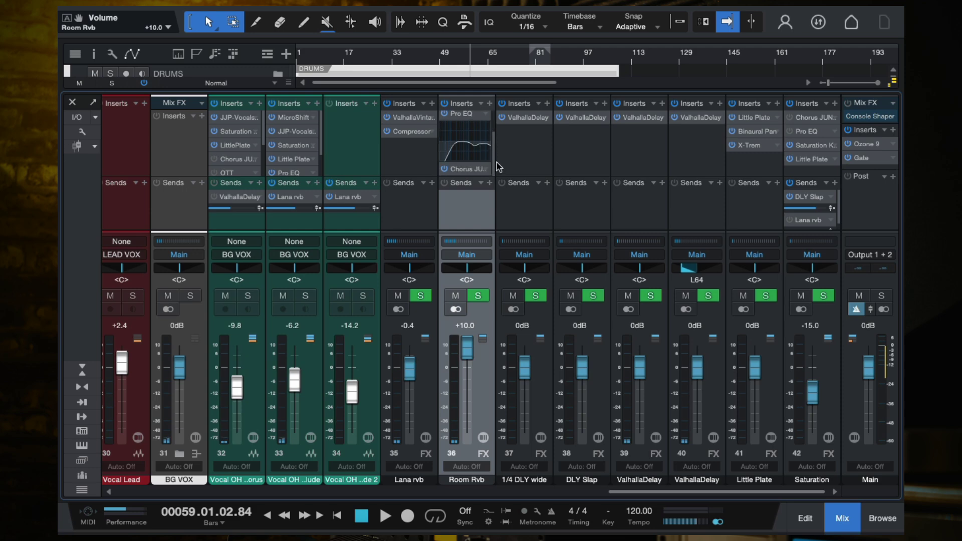
pyautogui.scroll(2, 490, 130)
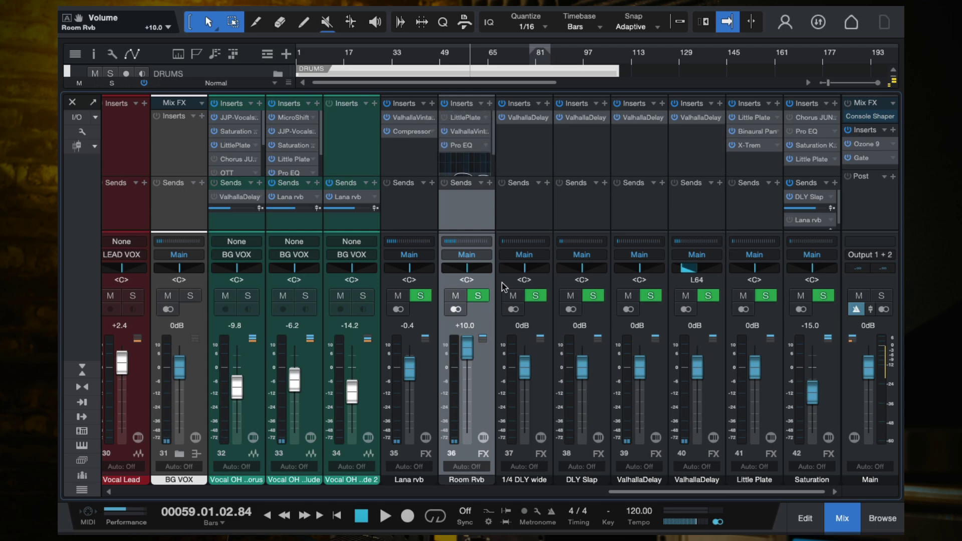
# Set the Room Rvb channel's volume to +1.0 dB and save the song
pyautogui.click(464, 326)
pyautogui.write('1')
pyautogui.press('Return')
pyautogui.hotkey('ctrl', 's')
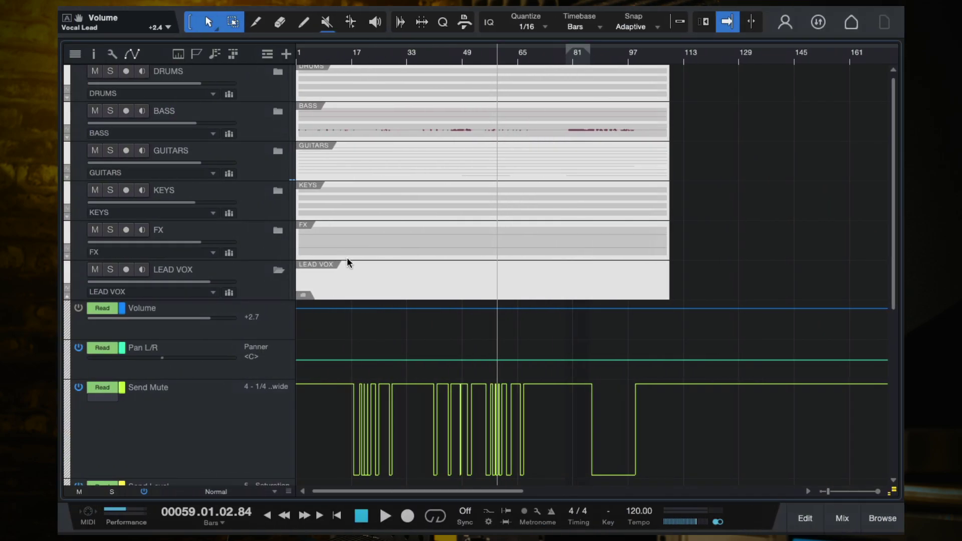
# Collapse and re-expand the LEAD VOX folder, look over its automation lanes, and select the LEAD VOX track
pyautogui.click(280, 273)
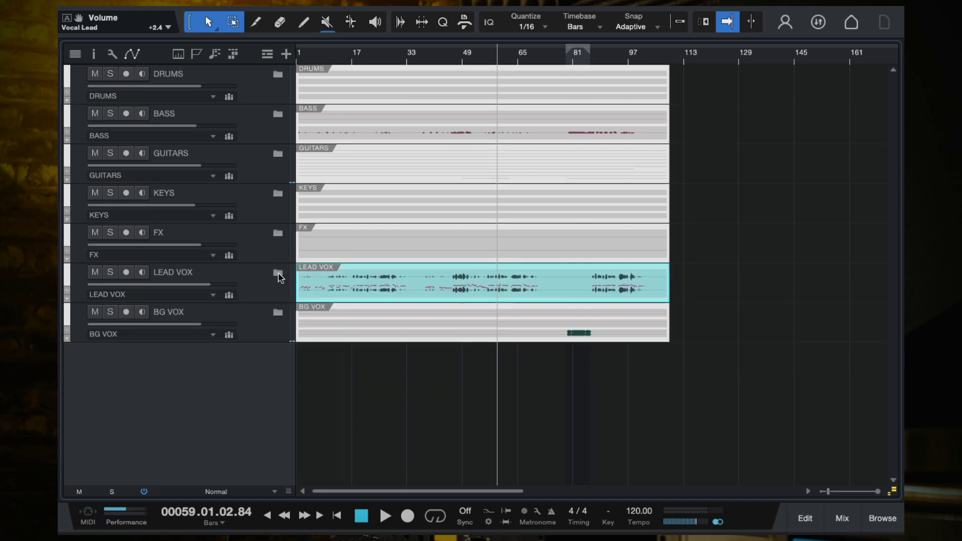
pyautogui.click(278, 274)
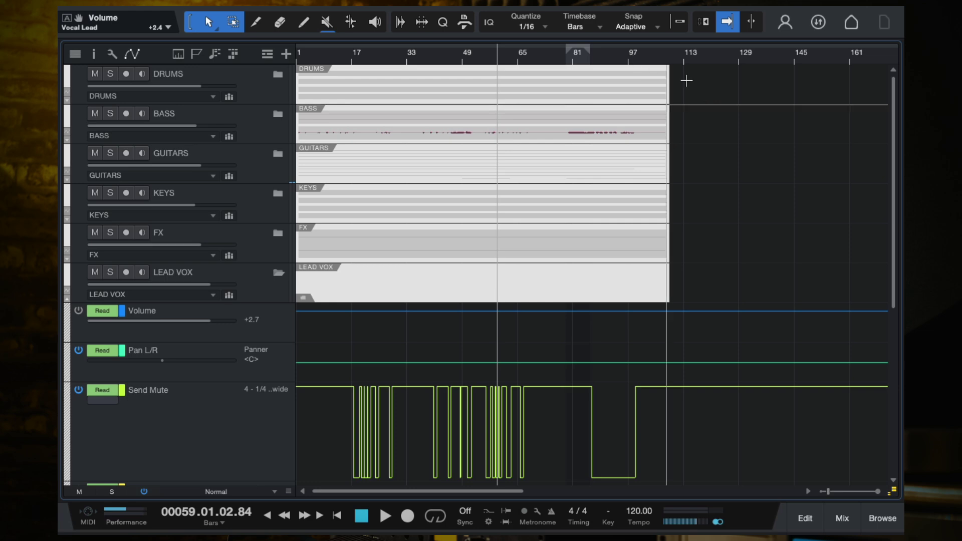
pyautogui.scroll(-3, 511, 190)
pyautogui.scroll(-7, 483, 266)
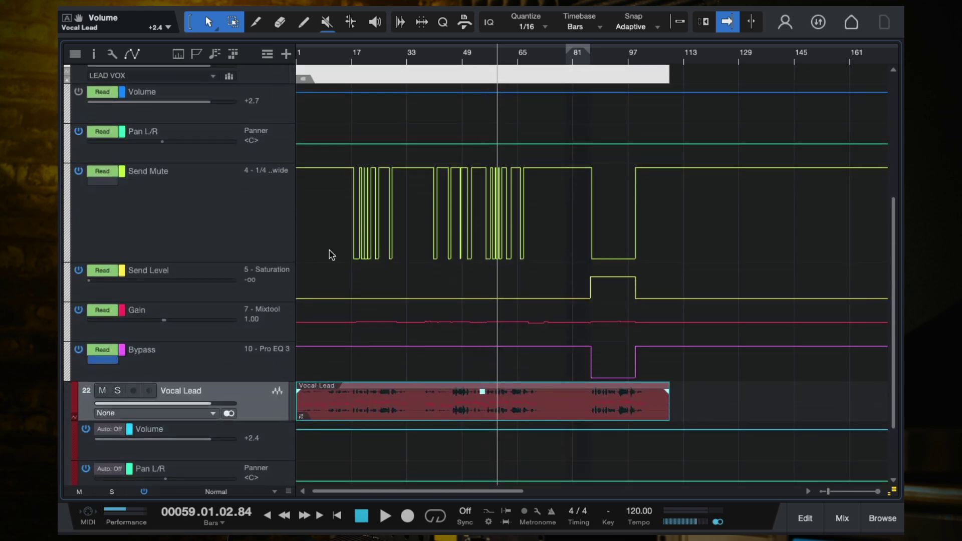
pyautogui.scroll(3, 331, 255)
pyautogui.click(247, 132)
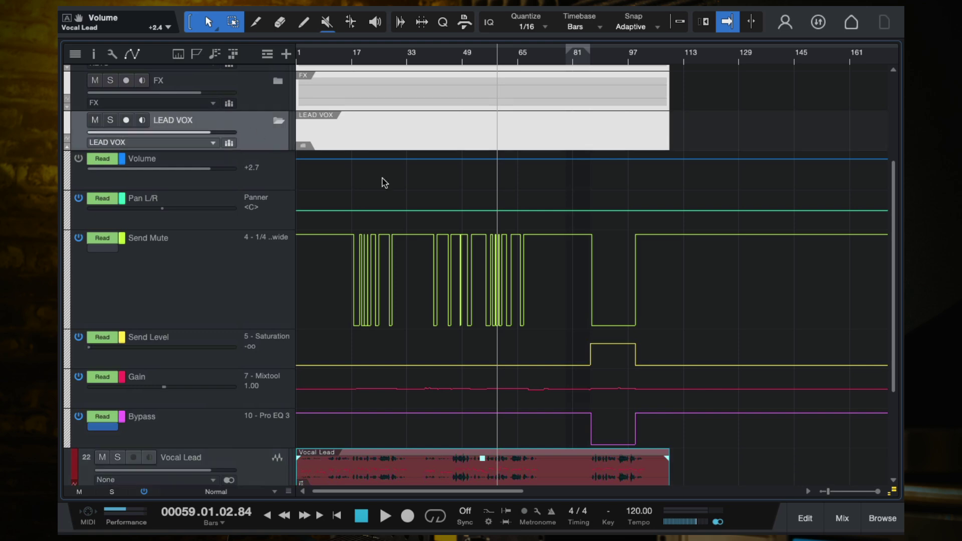
# Open the Mixtool insert on the LEAD VOX channel to check its Gain, and close the plug-in and the mixer
pyautogui.press('F3')
pyautogui.scroll(-2, 155, 145)
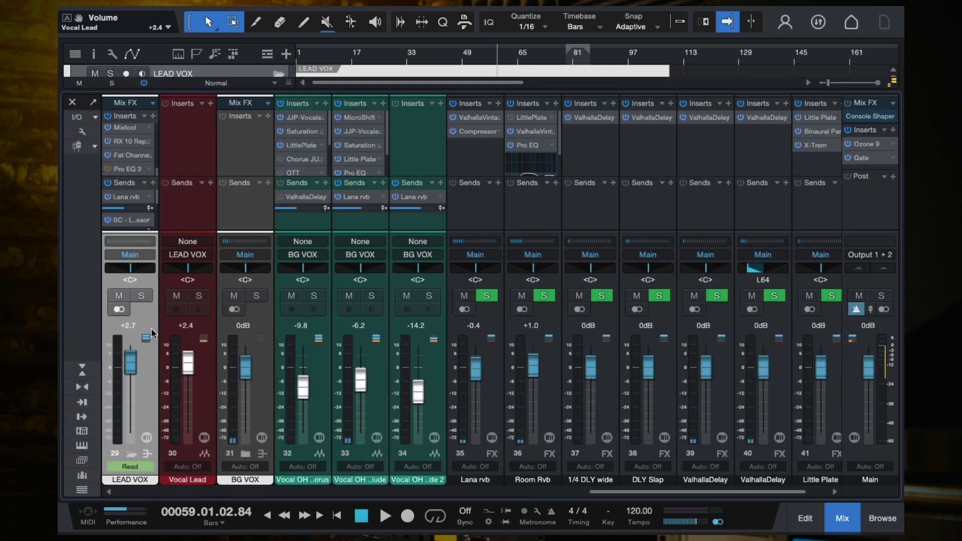
pyautogui.click(125, 127)
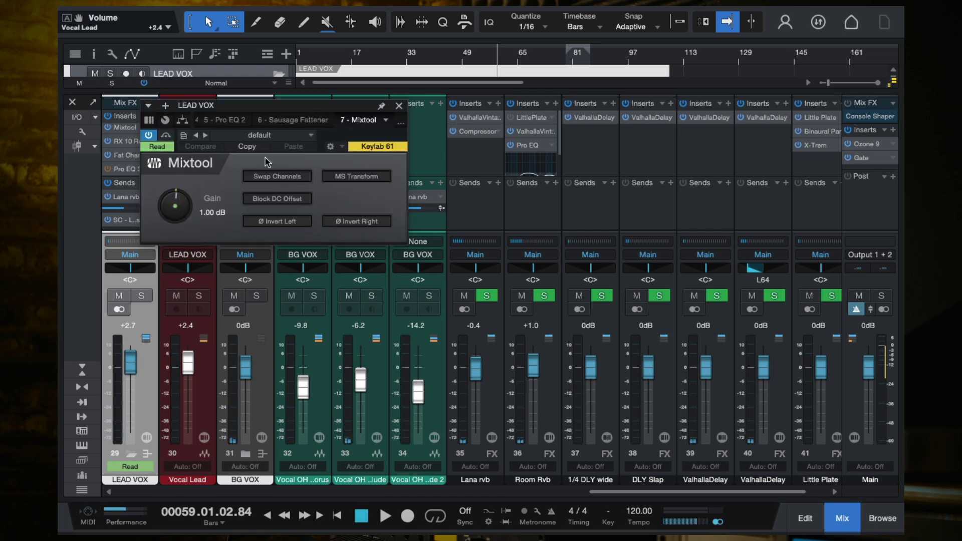
pyautogui.click(399, 106)
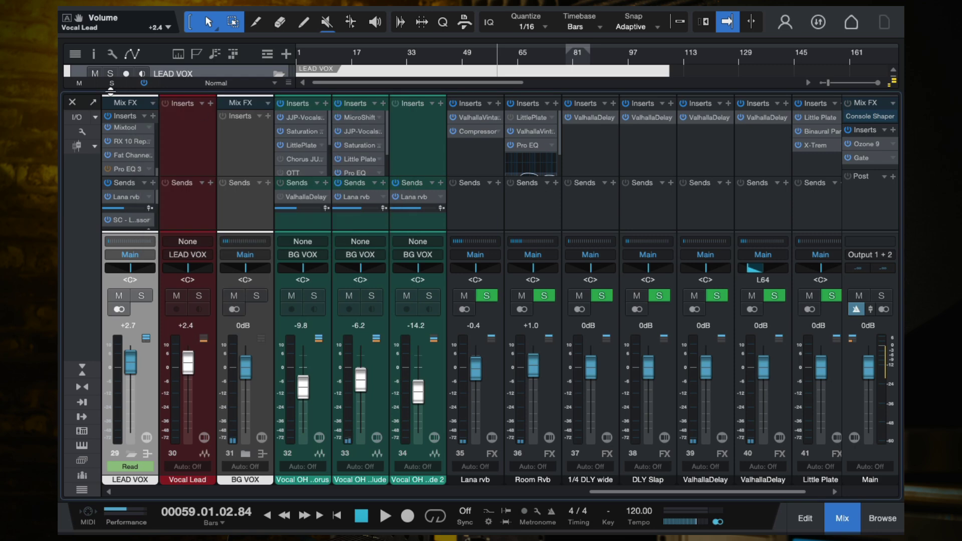
pyautogui.click(72, 103)
# Examine the LEAD VOX Send Mute automation and the points along its Mixtool Gain automation
pyautogui.click(213, 250)
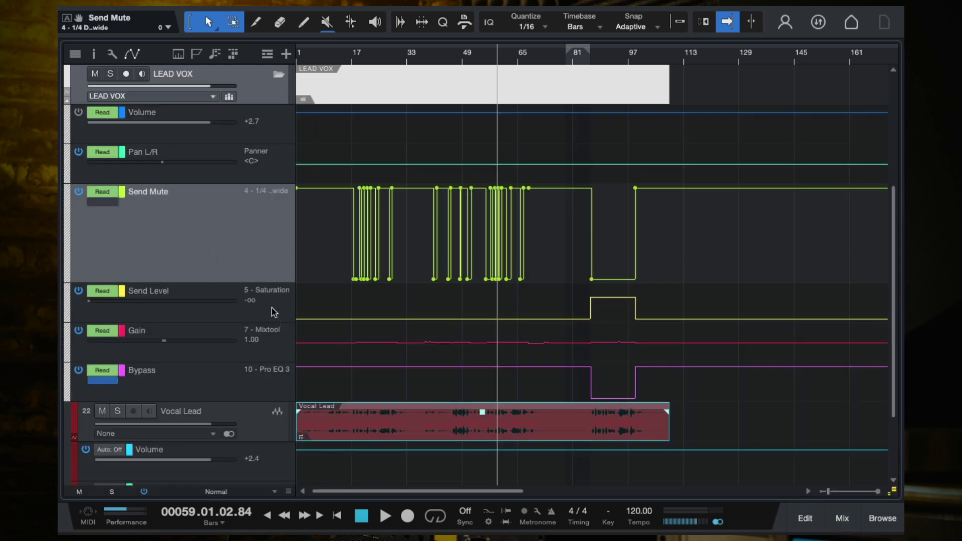
pyautogui.click(271, 352)
pyautogui.scroll(2, 357, 345)
pyautogui.scroll(3, 440, 322)
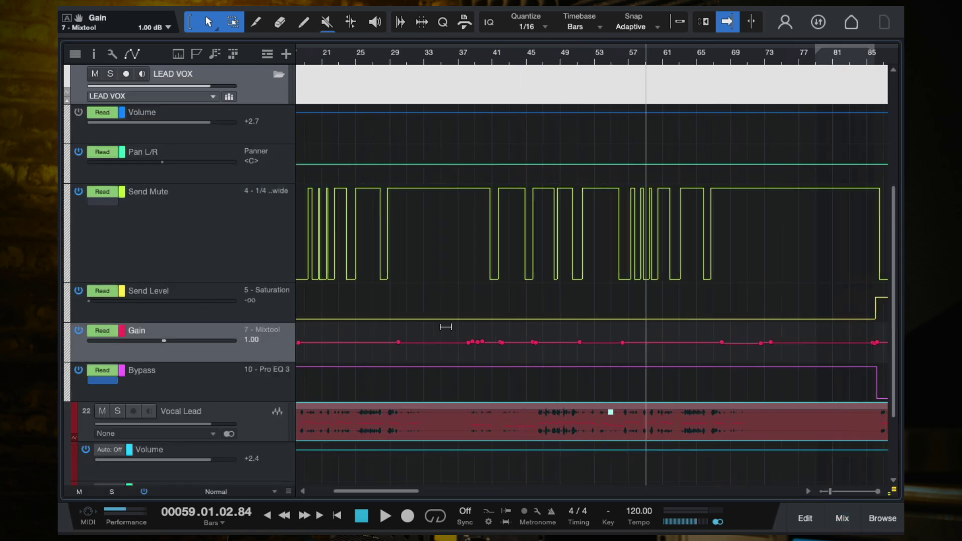
pyautogui.scroll(-4, 585, 301)
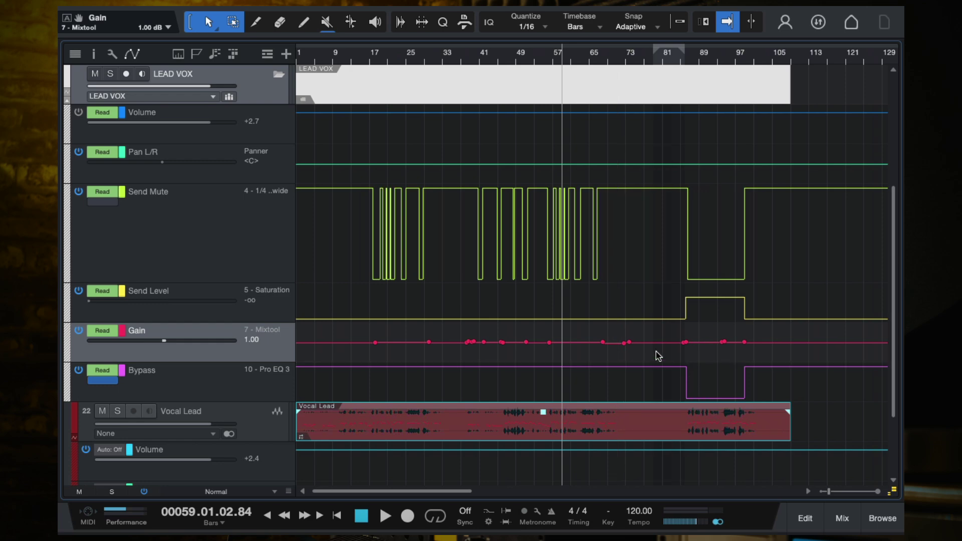
# Play briefly from bar 17 to hear the LEAD VOX Mixtool Gain automation, and return the playhead to about bar 16
pyautogui.click(372, 55)
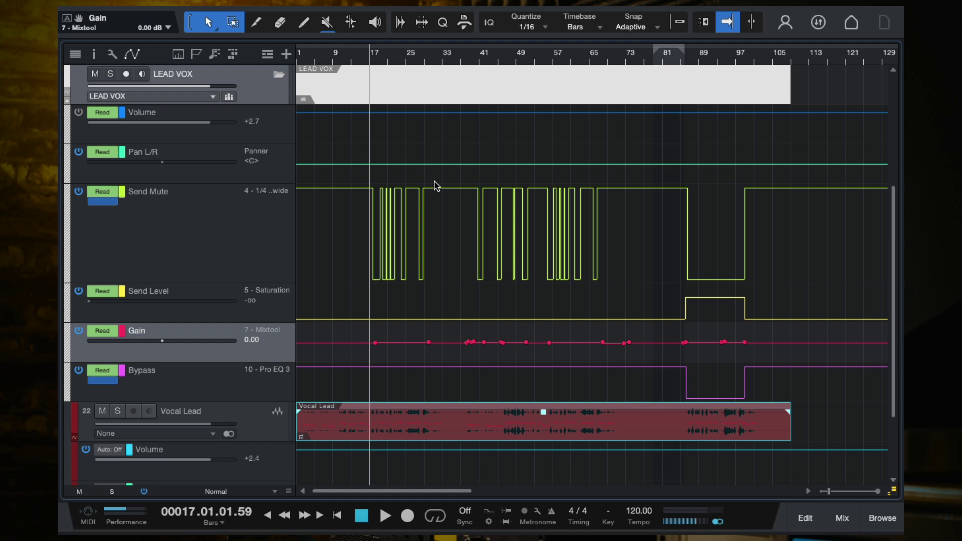
pyautogui.press('space')
pyautogui.scroll(1, 337, 354)
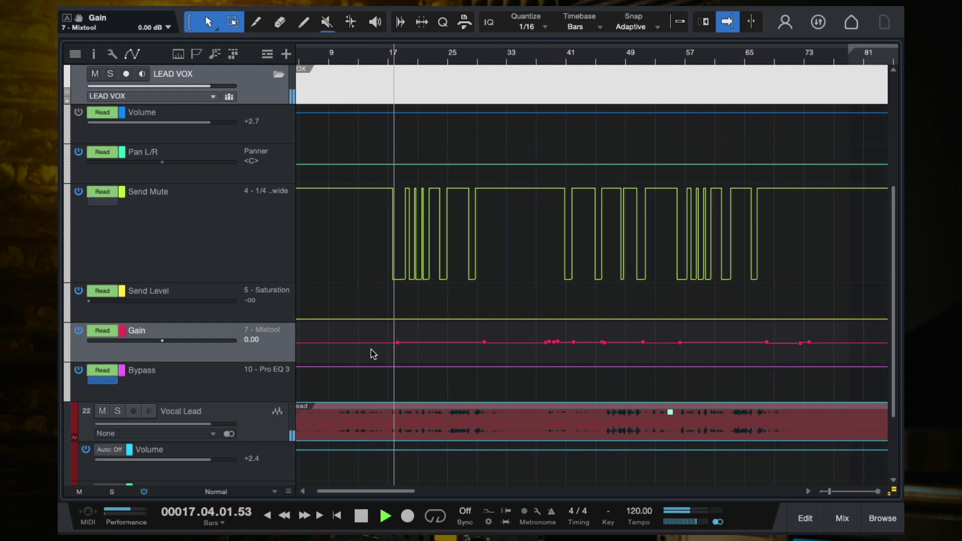
pyautogui.press('space')
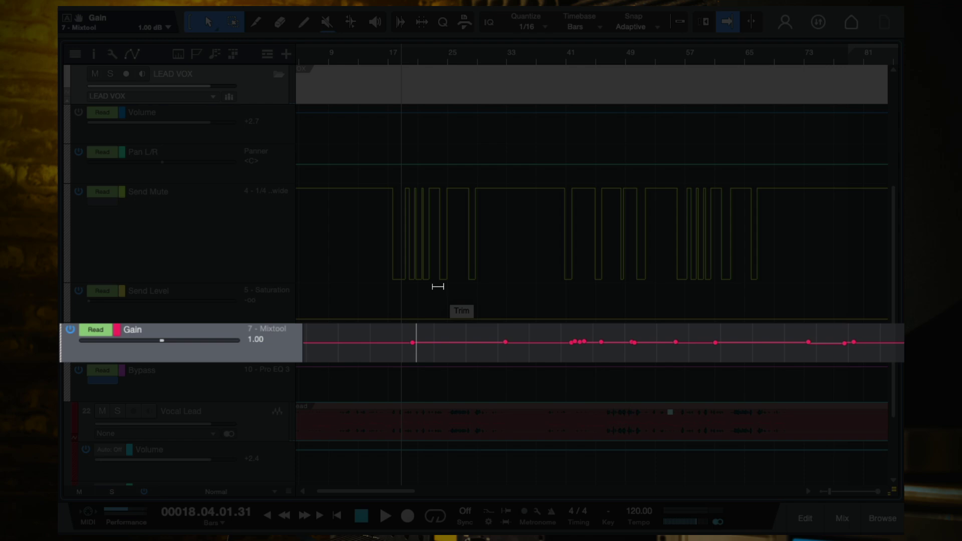
pyautogui.click(384, 58)
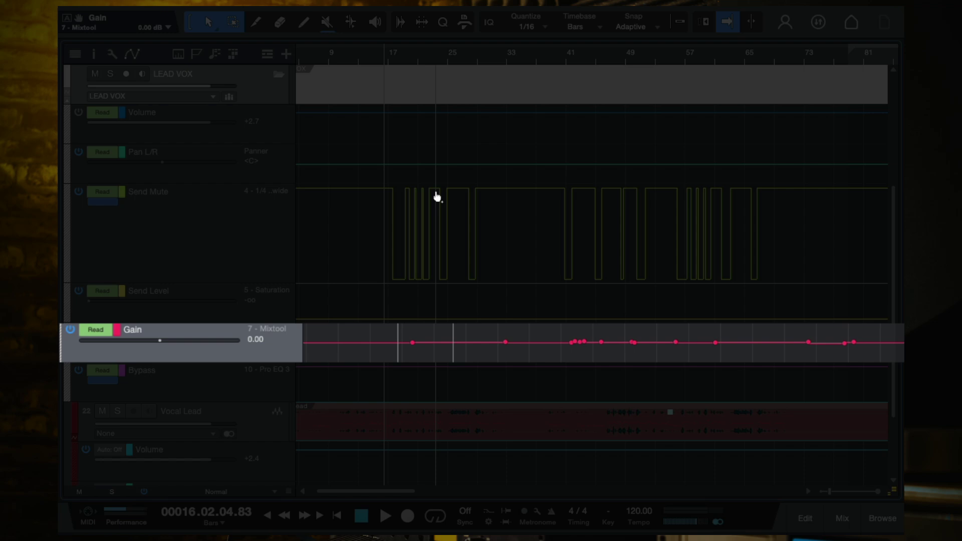
# Play the LEAD VOX Mixtool Gain automation from bar 16, bar 26 and bar 15, stopping just before bar 16
pyautogui.press('space')
pyautogui.press('e')
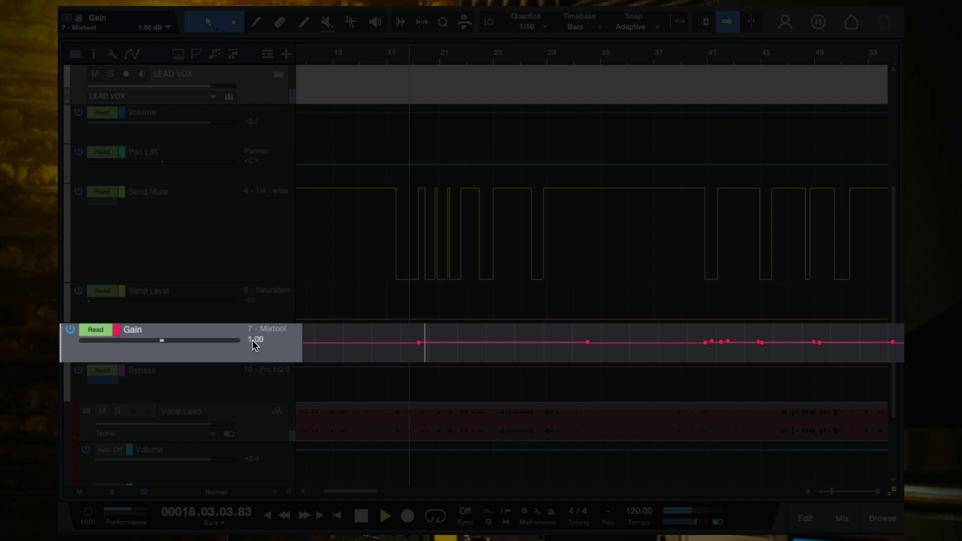
pyautogui.press('space')
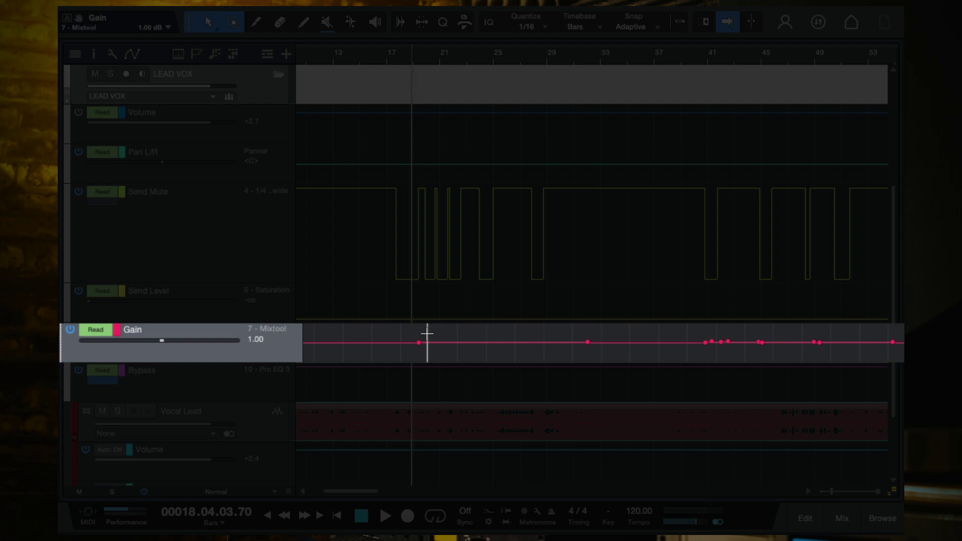
pyautogui.click(506, 58)
pyautogui.press('space')
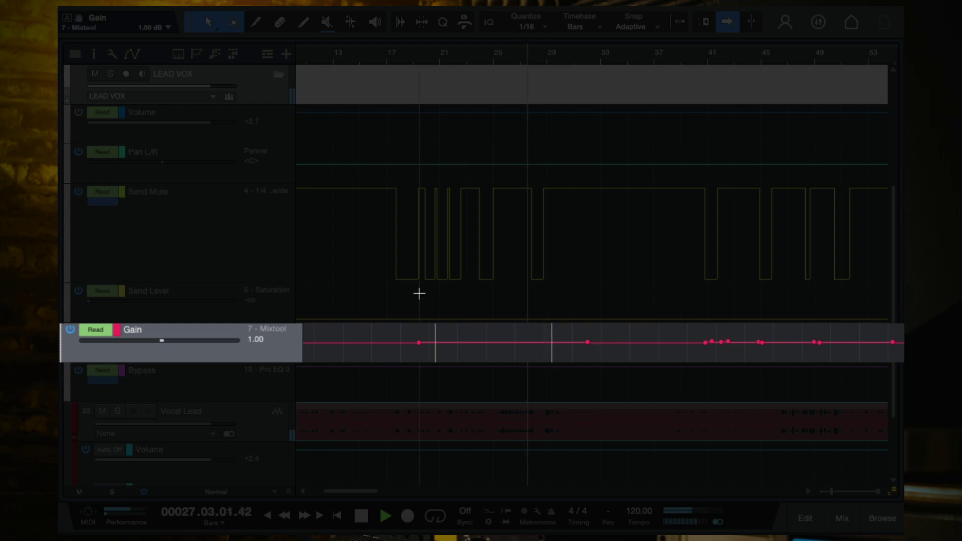
pyautogui.click(357, 60)
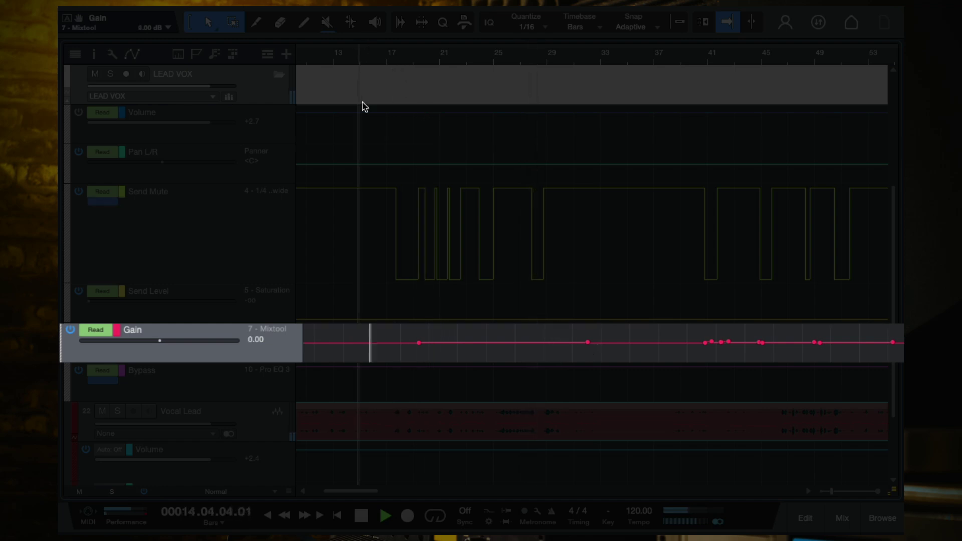
pyautogui.press('space')
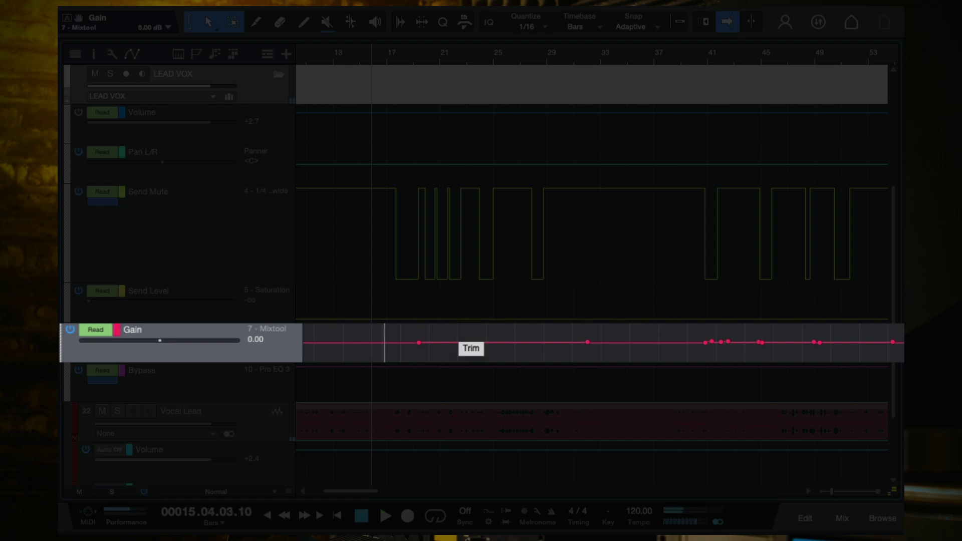
# Place the playhead at about bars 19 and 25 to compare the Mixtool Gain values there
pyautogui.scroll(2, 422, 322)
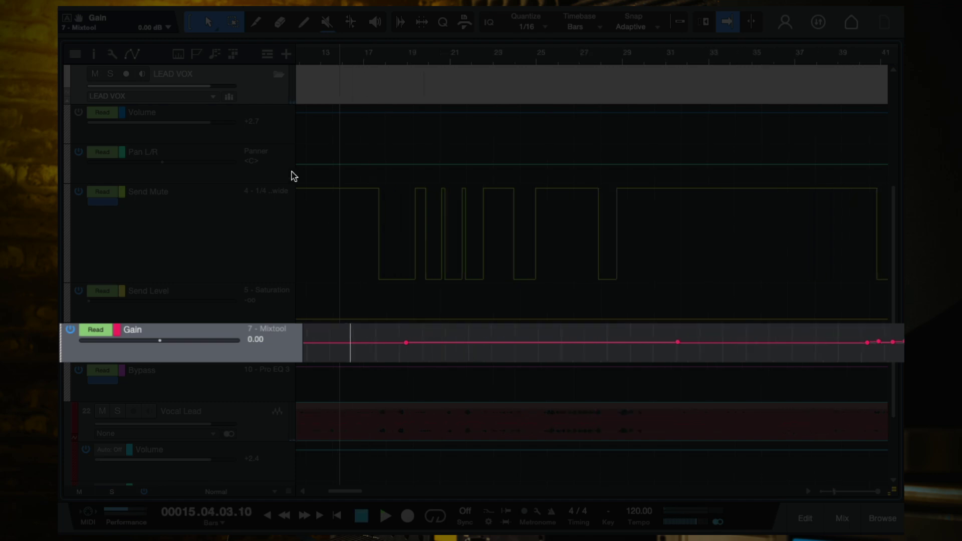
pyautogui.moveTo(170, 341); pyautogui.dragTo(173, 341)
pyautogui.click(414, 58)
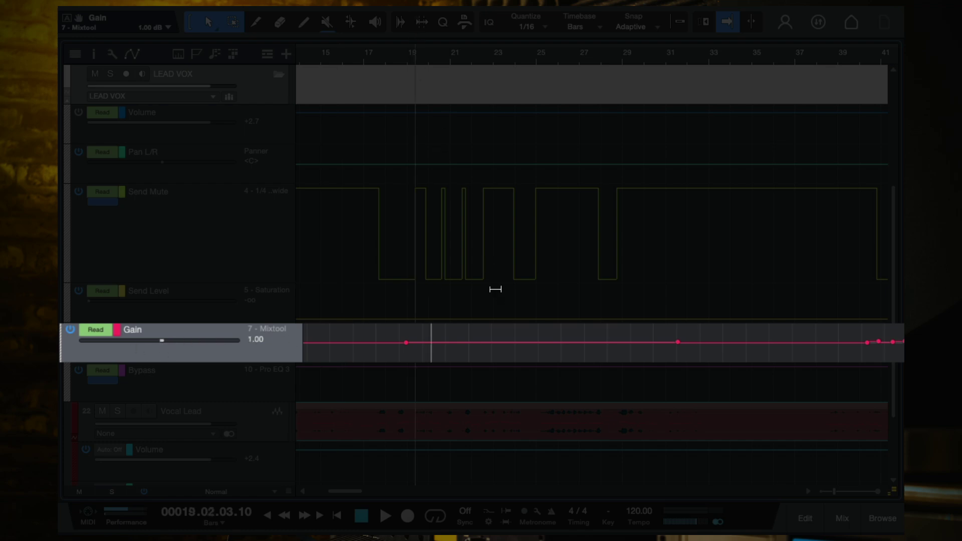
pyautogui.click(545, 58)
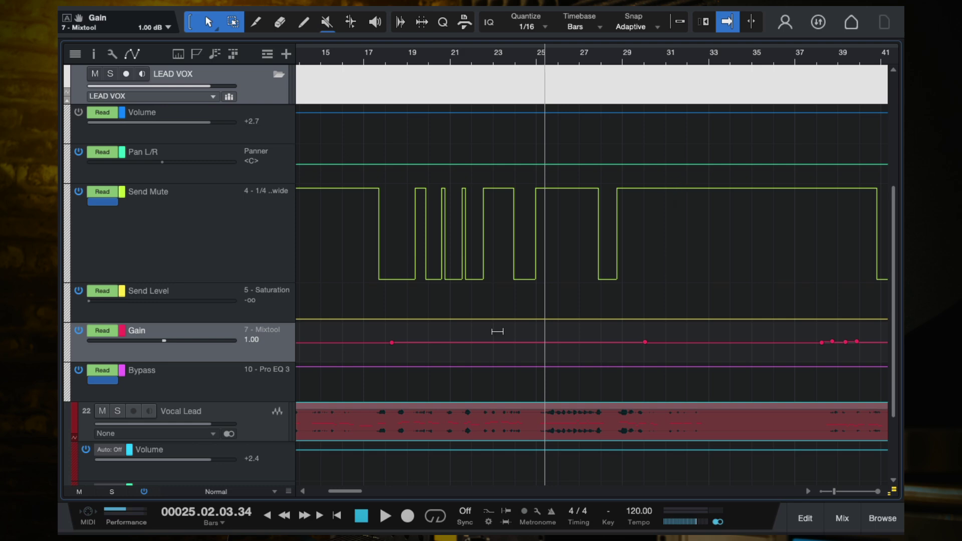
pyautogui.scroll(-3, 498, 332)
pyautogui.scroll(2, 448, 286)
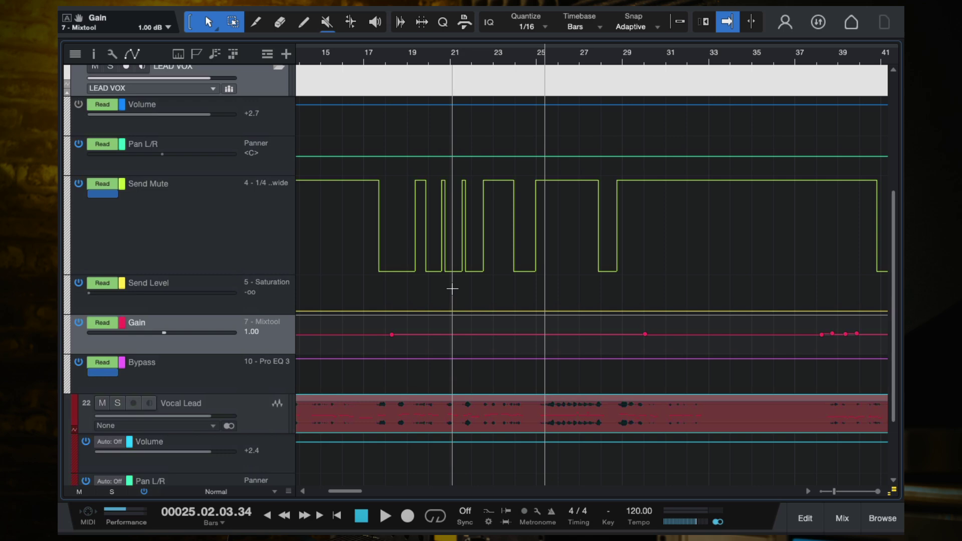
pyautogui.hscroll(1, 551, 354)
# Play from about bar 29 through the Mixtool Gain point before bar 32
pyautogui.press('space')
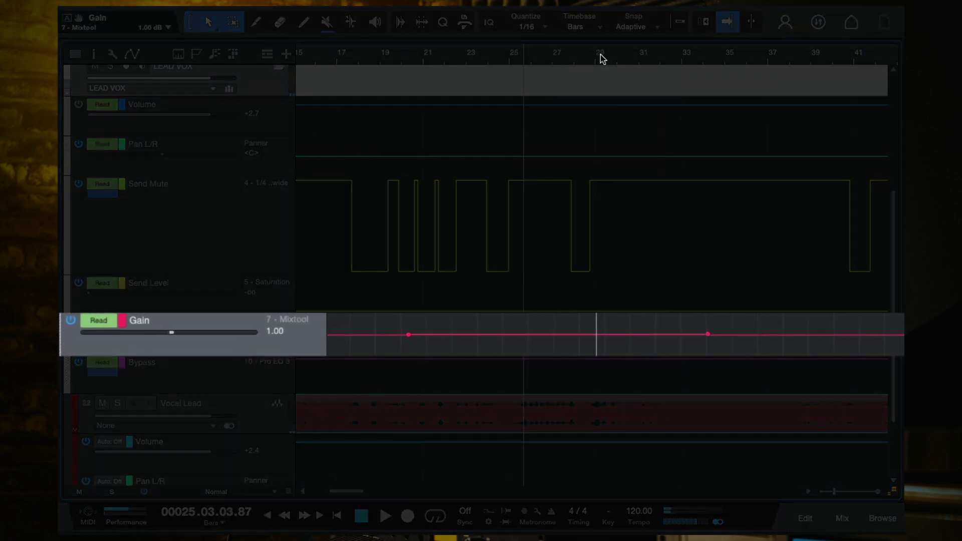
pyautogui.click(601, 59)
pyautogui.press('space')
pyautogui.scroll(2, 640, 281)
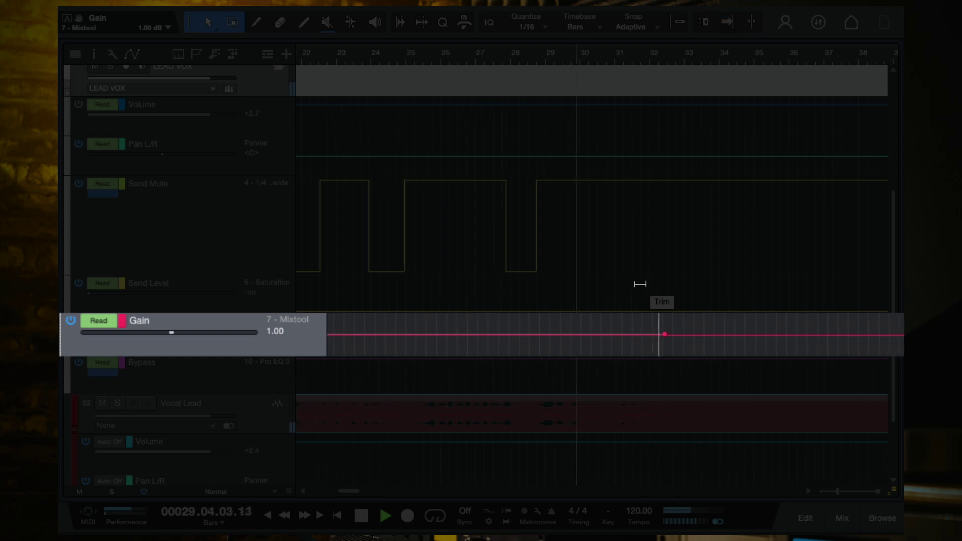
pyautogui.scroll(-1, 640, 282)
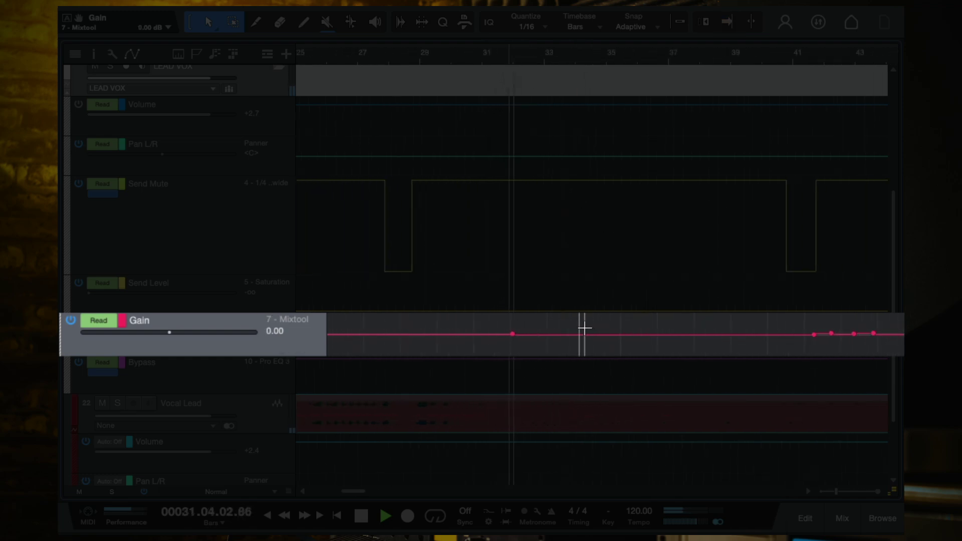
# Skip ahead to about bar 36 and play to bar 40 to hear the closely spaced Mixtool Gain moves
pyautogui.click(620, 61)
pyautogui.scroll(5, 584, 294)
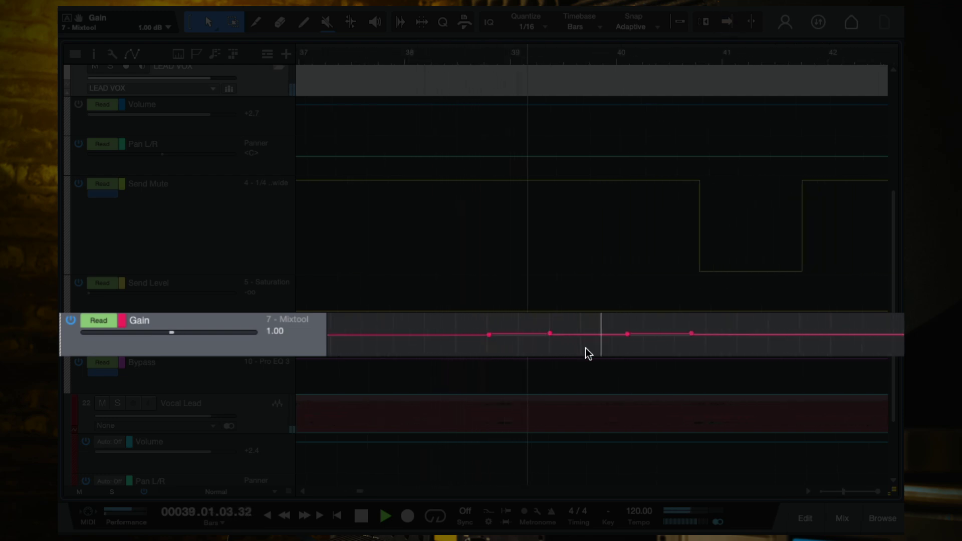
pyautogui.press('space')
pyautogui.press('f')
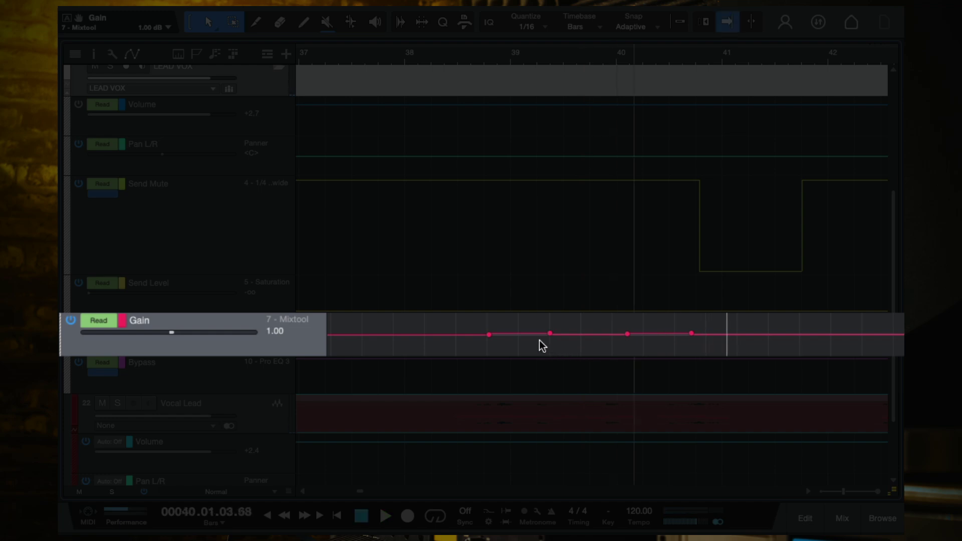
# Play the passage from about bar 38 to bar 40 twice to hear its Mixtool Gain moves
pyautogui.click(406, 56)
pyautogui.click(386, 52)
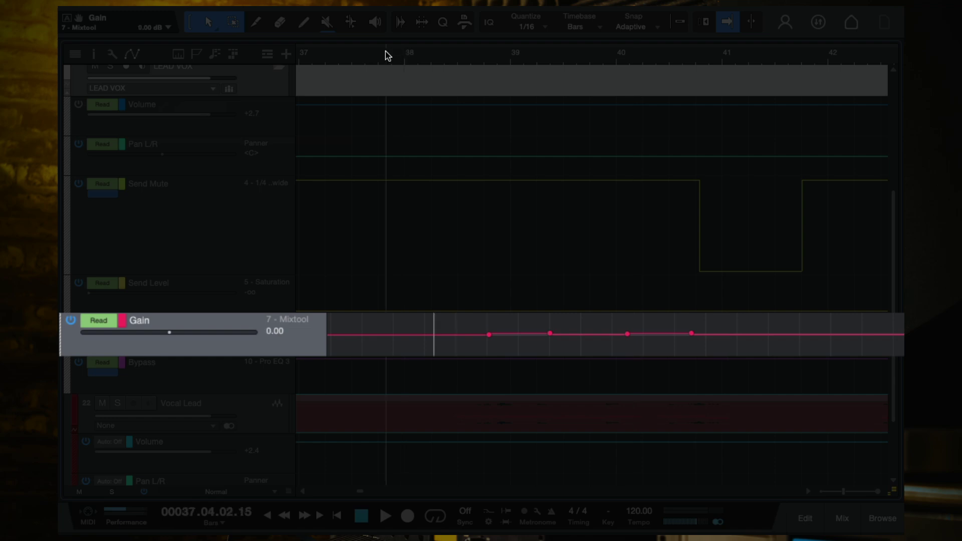
pyautogui.press('space')
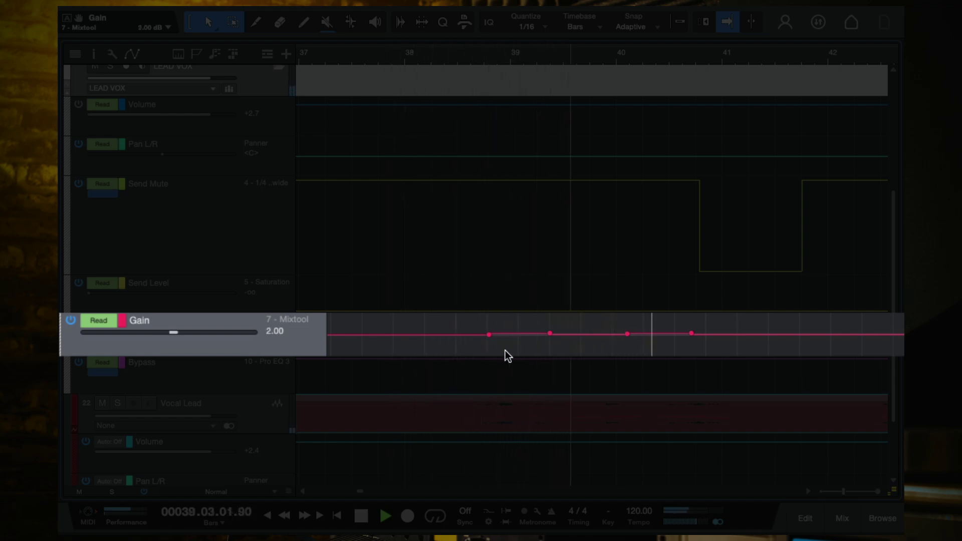
pyautogui.press('space')
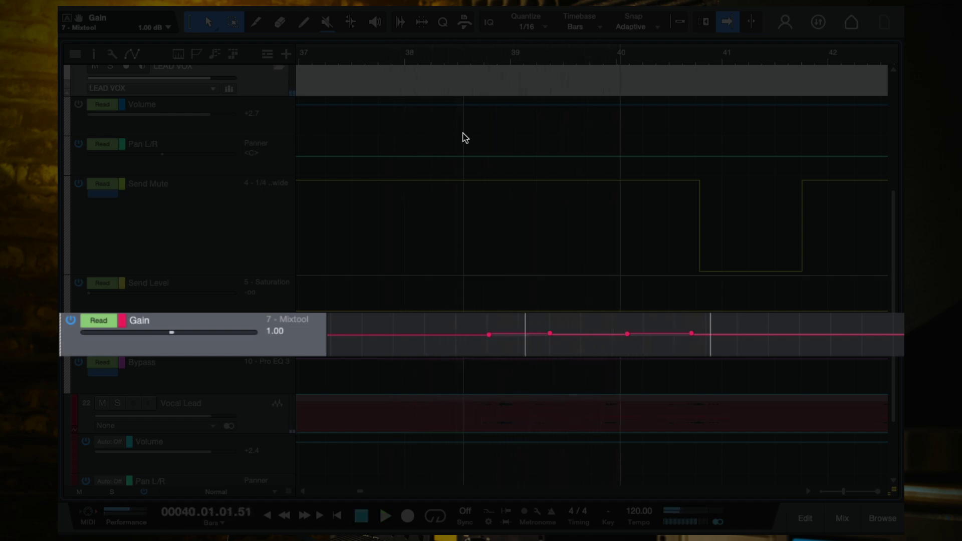
pyautogui.click(428, 59)
pyautogui.press('space')
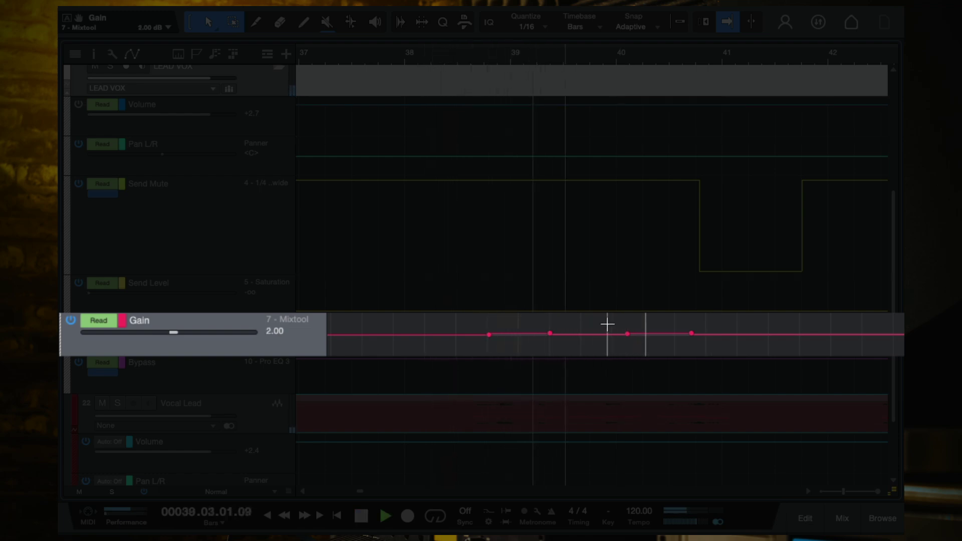
pyautogui.press('space')
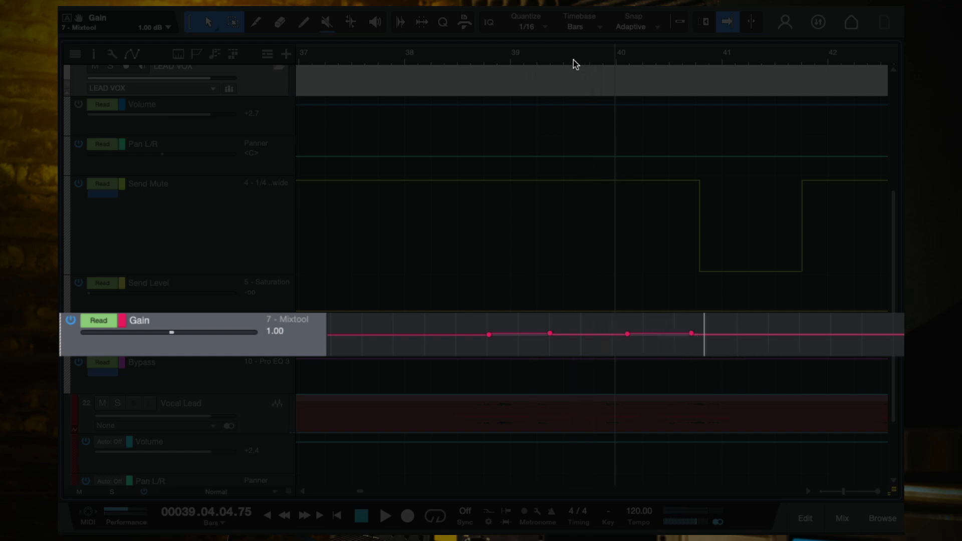
# Place the playhead at several spots between bars 38 and 40 to compare the Mixtool Gain values
pyautogui.click(446, 64)
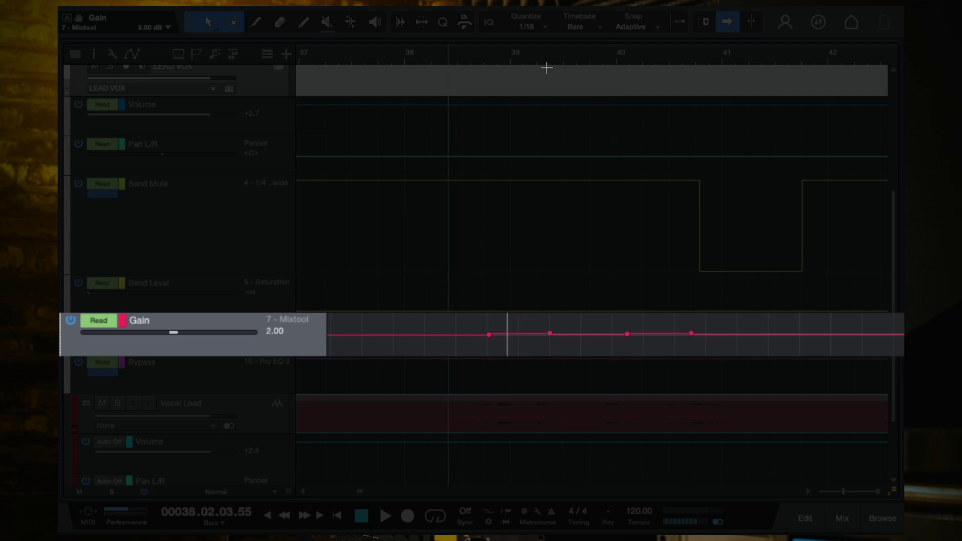
pyautogui.click(529, 60)
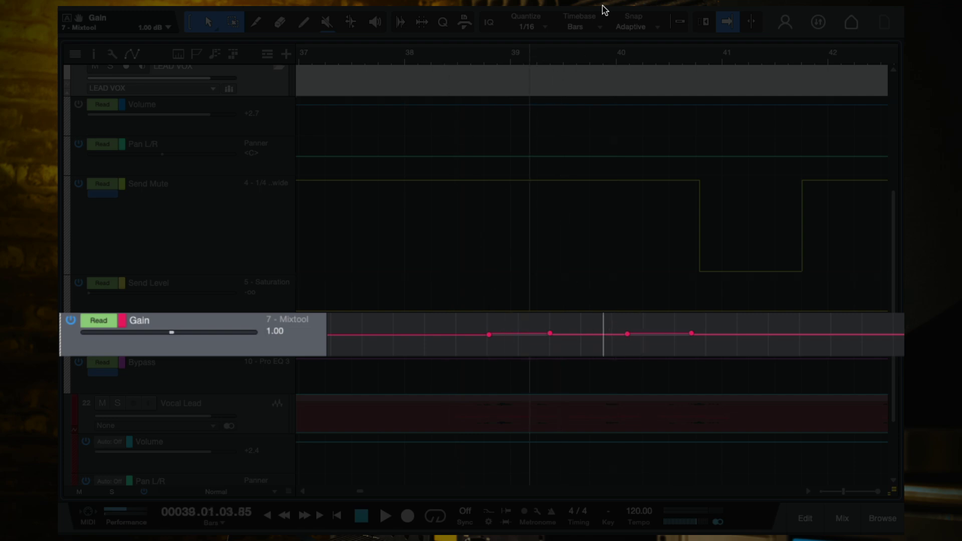
pyautogui.click(581, 56)
pyautogui.click(635, 56)
pyautogui.scroll(-3, 806, 350)
pyautogui.hscroll(2, 764, 343)
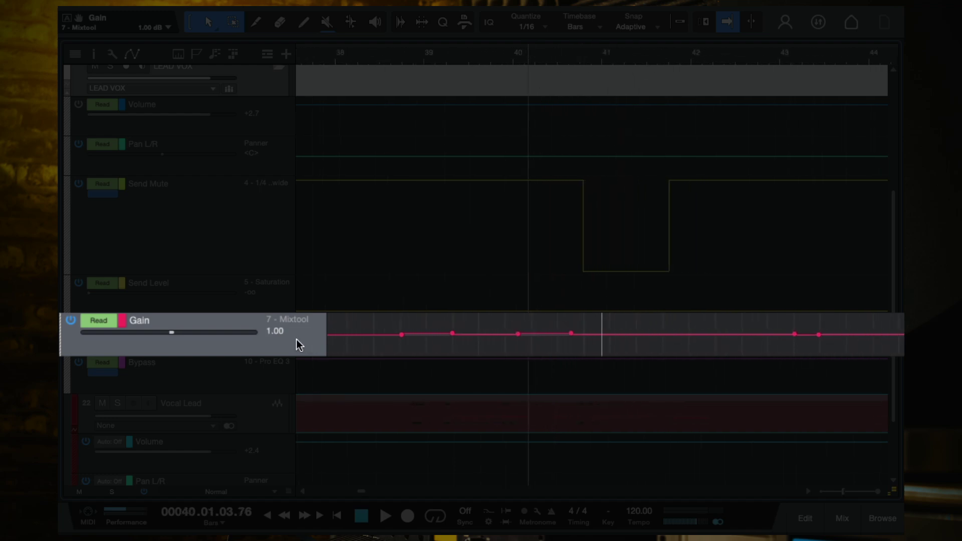
# Play the LEAD VOX Gain automation from bar 40 through to about bar 52
pyautogui.press('space')
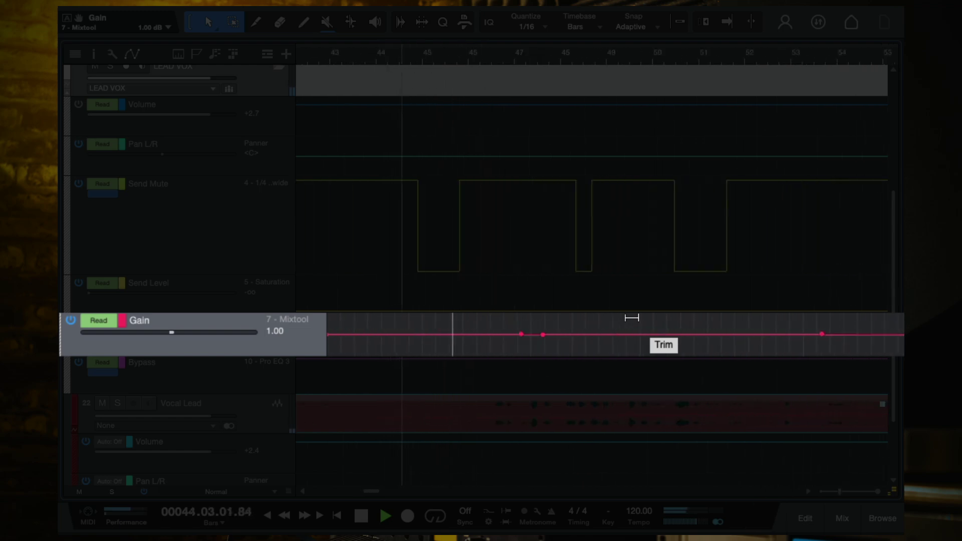
pyautogui.press('w')
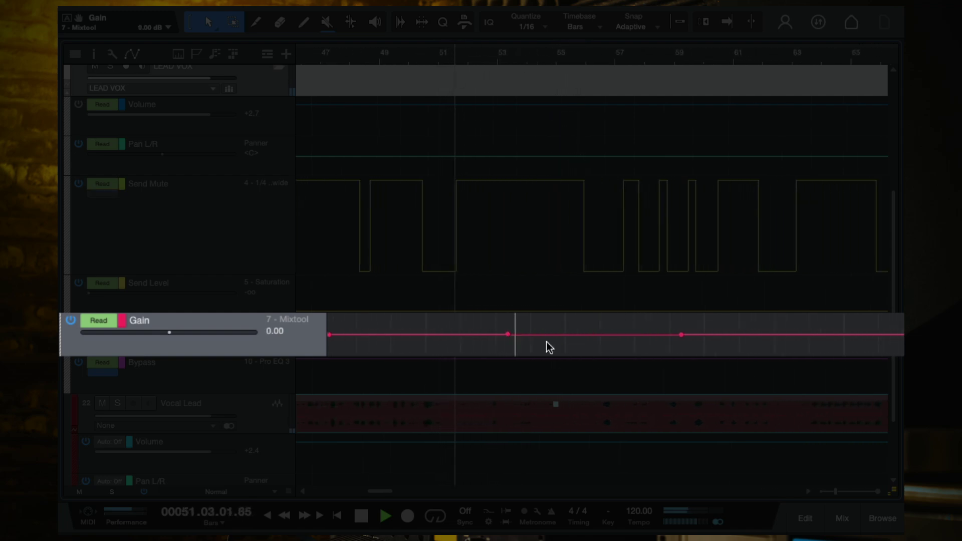
pyautogui.press('space')
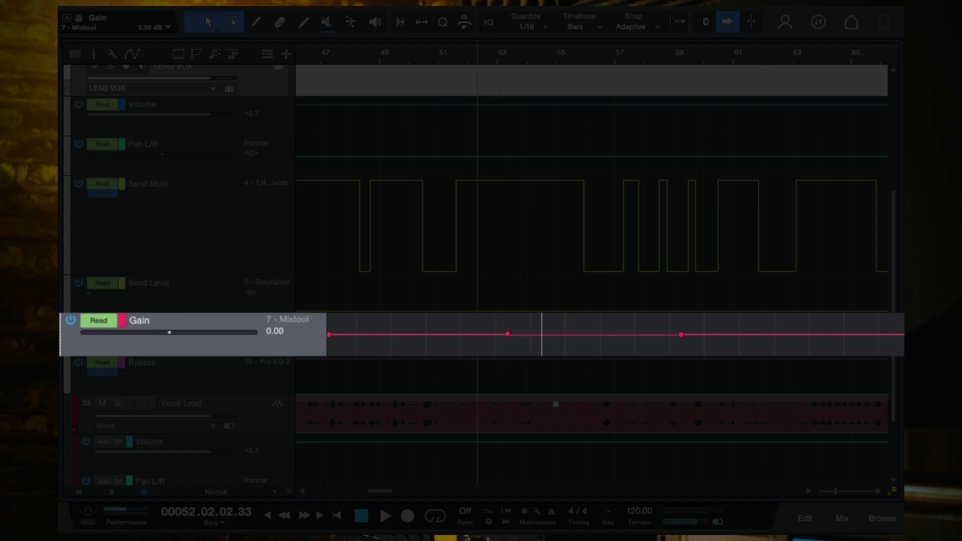
# Play on to about bar 54, and place the playhead at bars 49 and 55 to compare the Gain values
pyautogui.press('space')
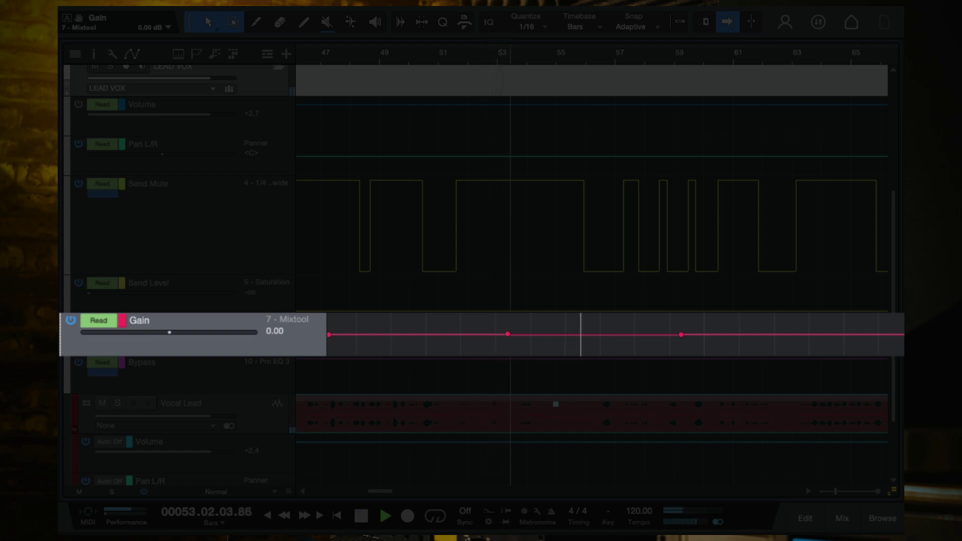
pyautogui.press('space')
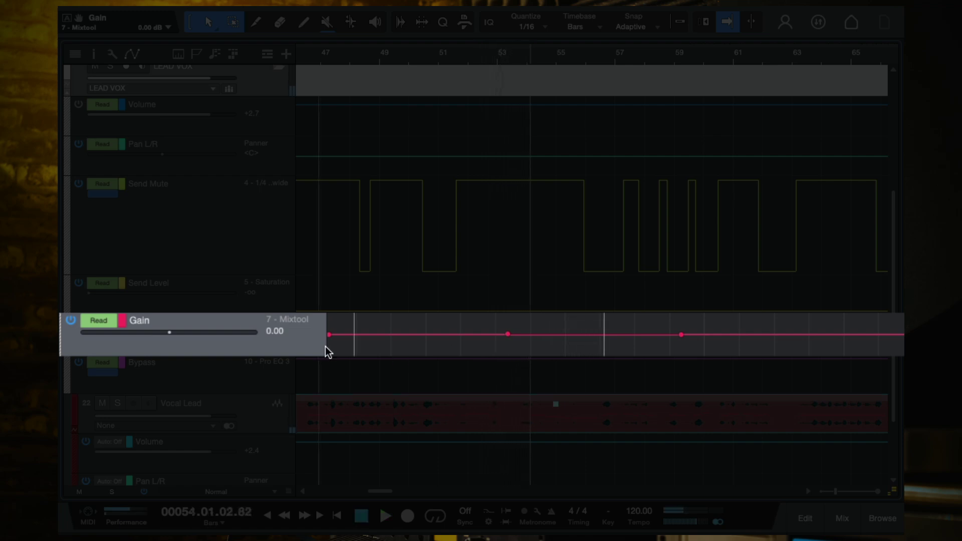
pyautogui.click(386, 59)
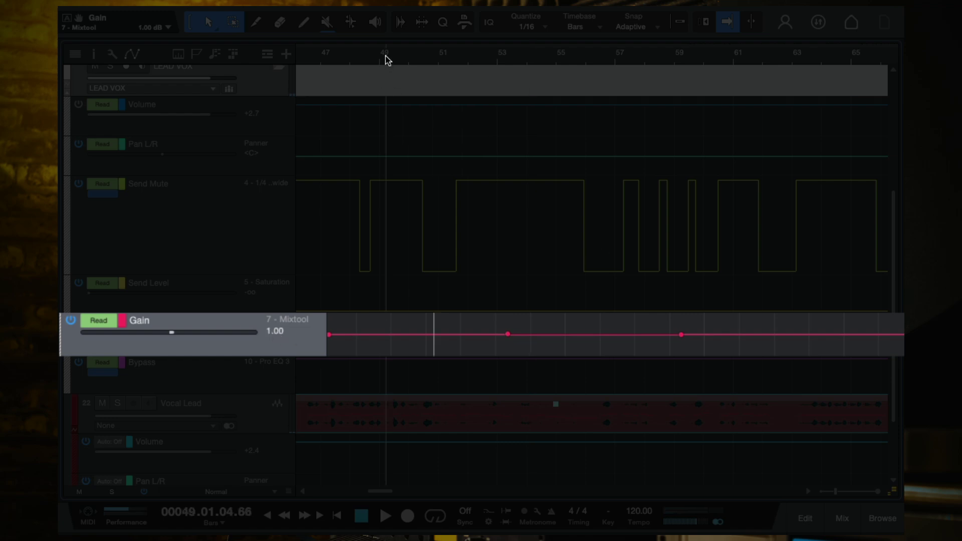
pyautogui.click(562, 56)
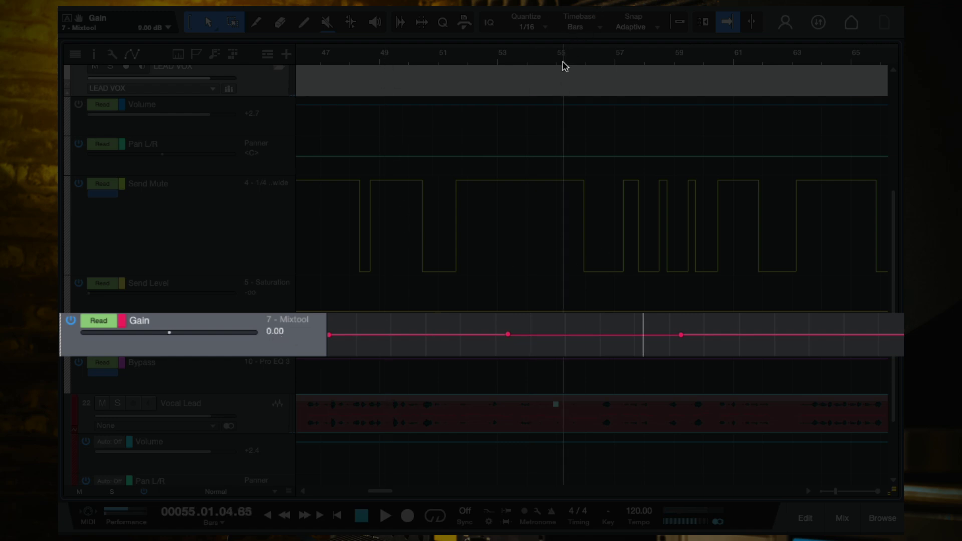
# Examine the Mixtool Gain point between bars 56 and 57 and play through it from about bar 55
pyautogui.hscroll(2, 590, 367)
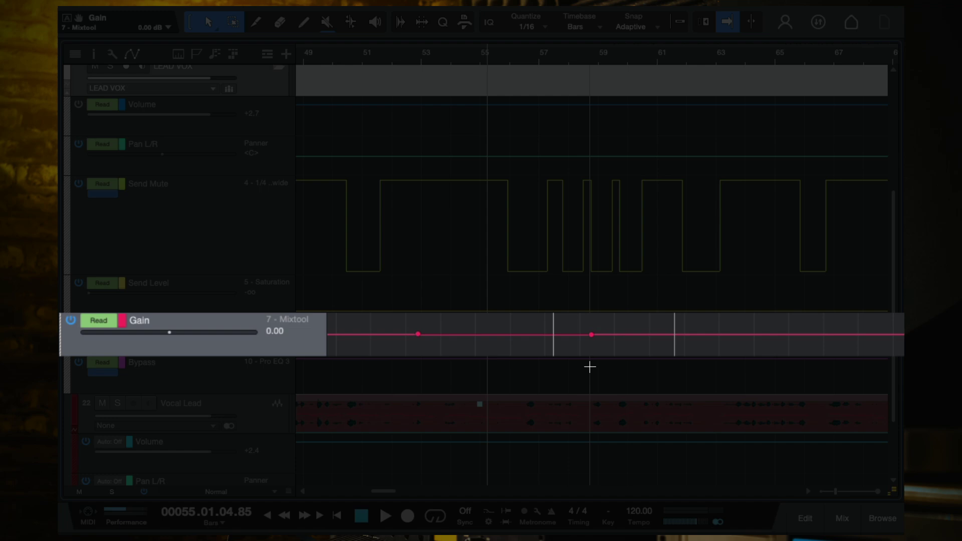
pyautogui.scroll(2, 554, 361)
pyautogui.scroll(-3, 554, 360)
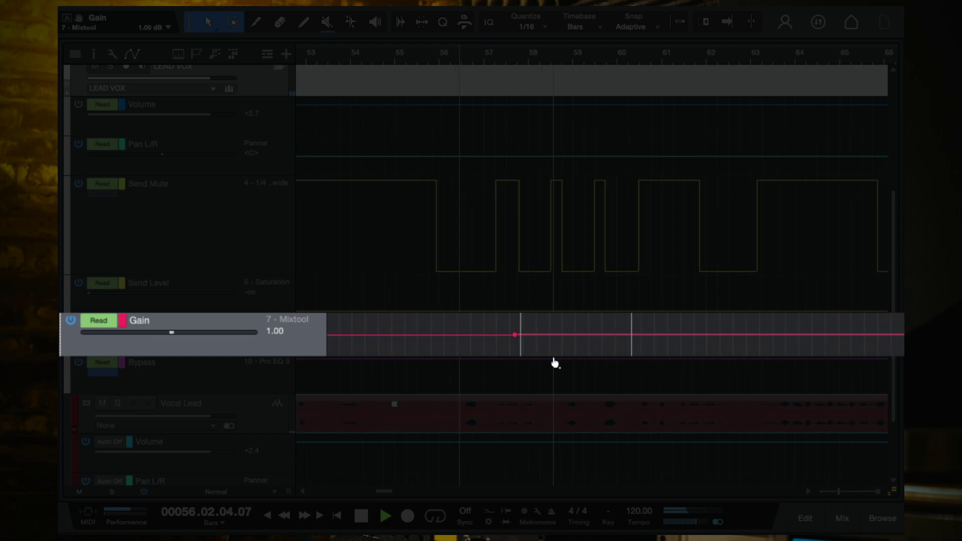
pyautogui.press('f')
pyautogui.press('space')
pyautogui.press('space')
pyautogui.press('f')
pyautogui.scroll(-3, 619, 279)
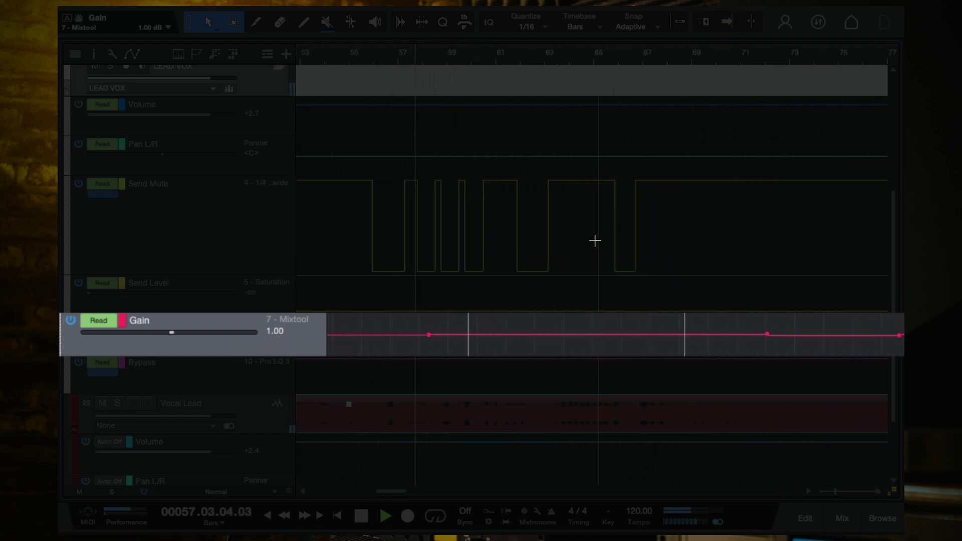
# Play from about bar 67 through the next Mixtool Gain drop and stop before bar 70
pyautogui.click(639, 57)
pyautogui.press('f')
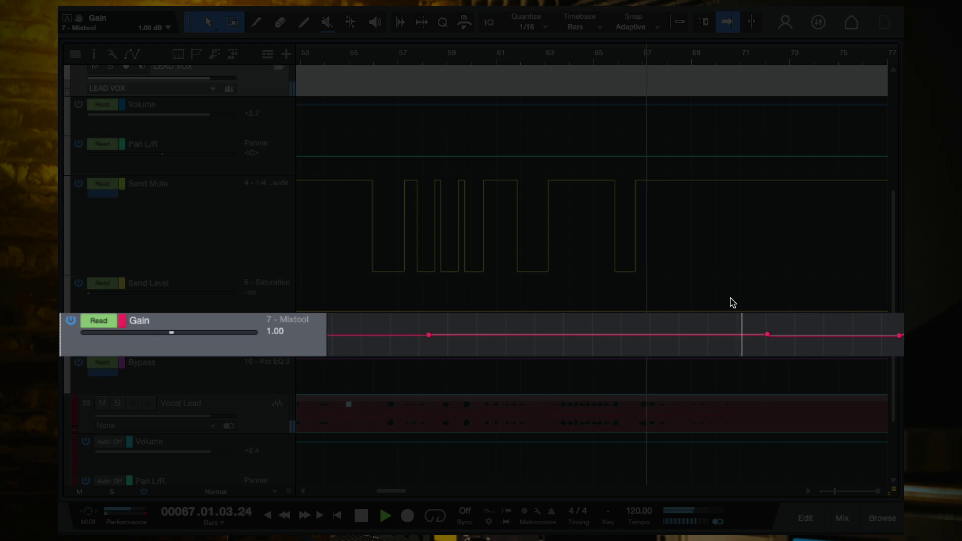
pyautogui.hscroll(5, 681, 318)
pyautogui.scroll(-3, 683, 316)
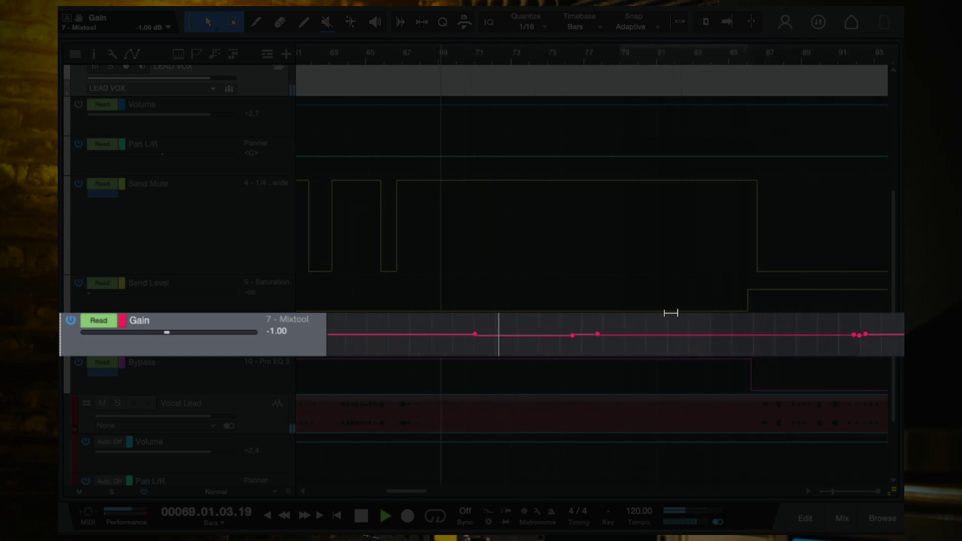
pyautogui.press('f')
pyautogui.press('space')
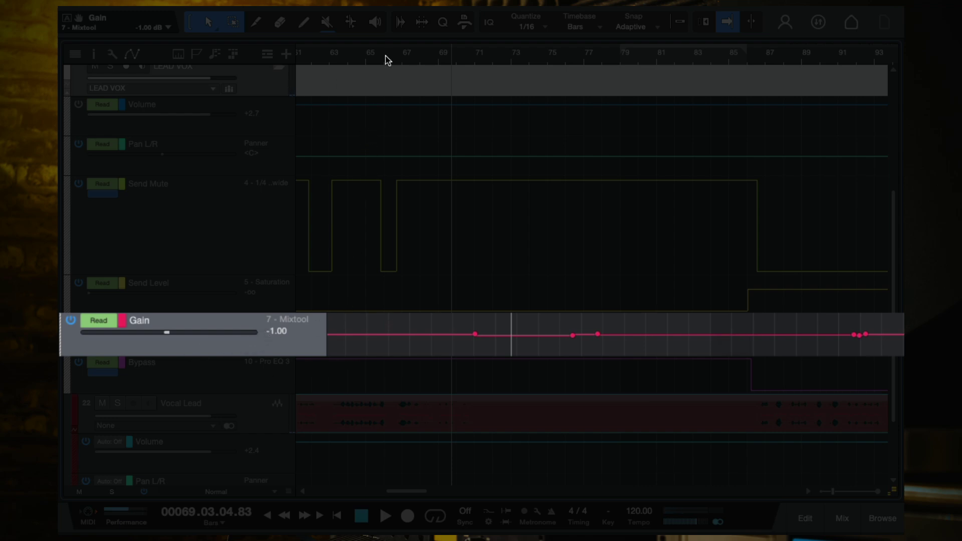
# Replay the LEAD VOX Mixtool Gain drop, starting from about bar 69 and again from bar 67
pyautogui.click(439, 62)
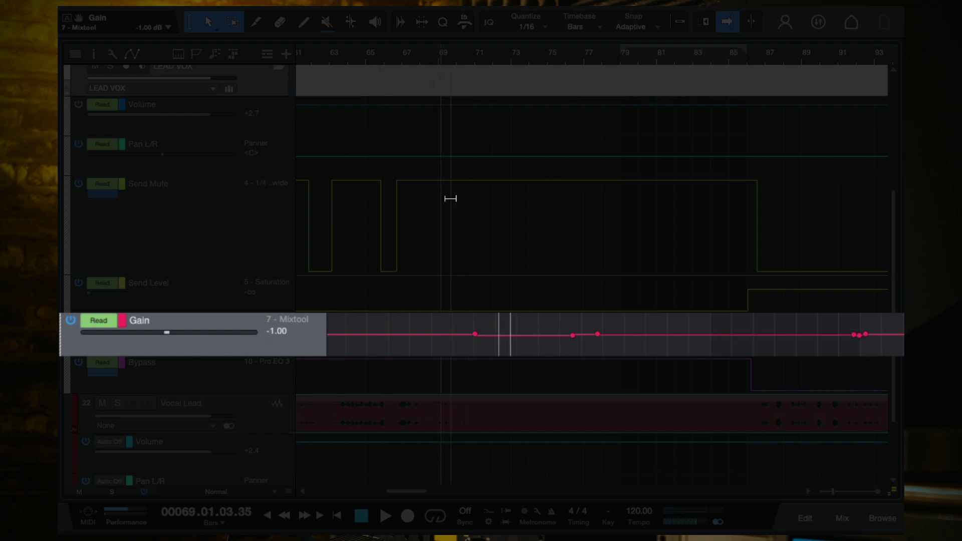
pyautogui.press('space')
pyautogui.press('space')
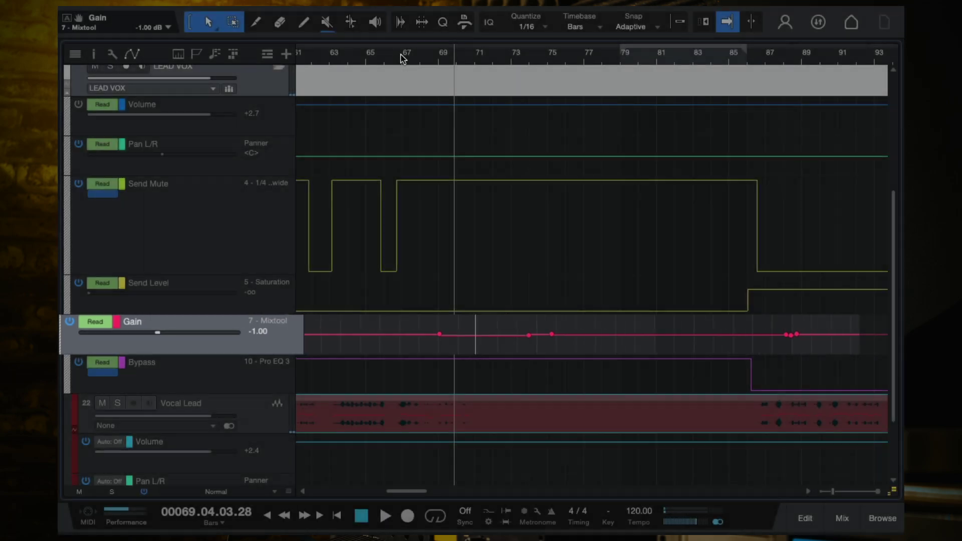
pyautogui.click(400, 58)
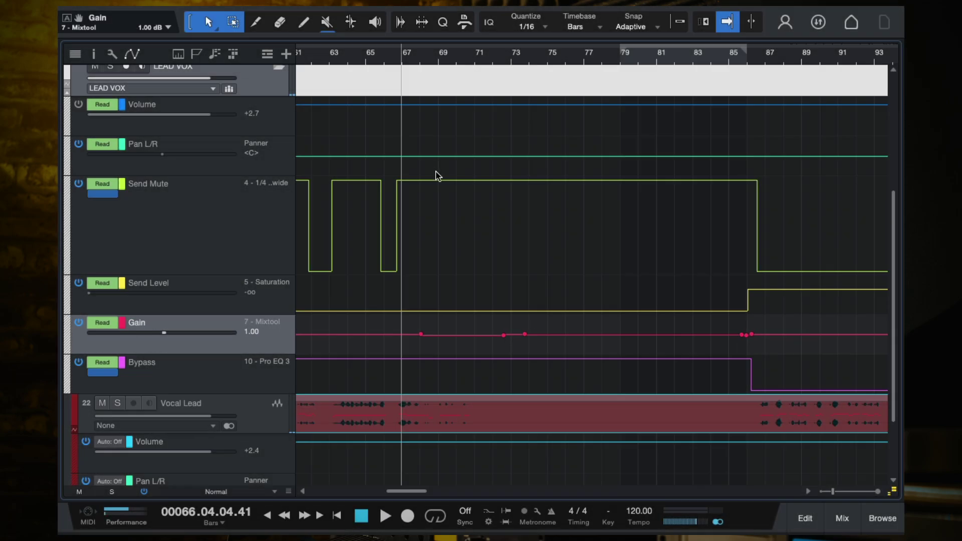
pyautogui.press('space')
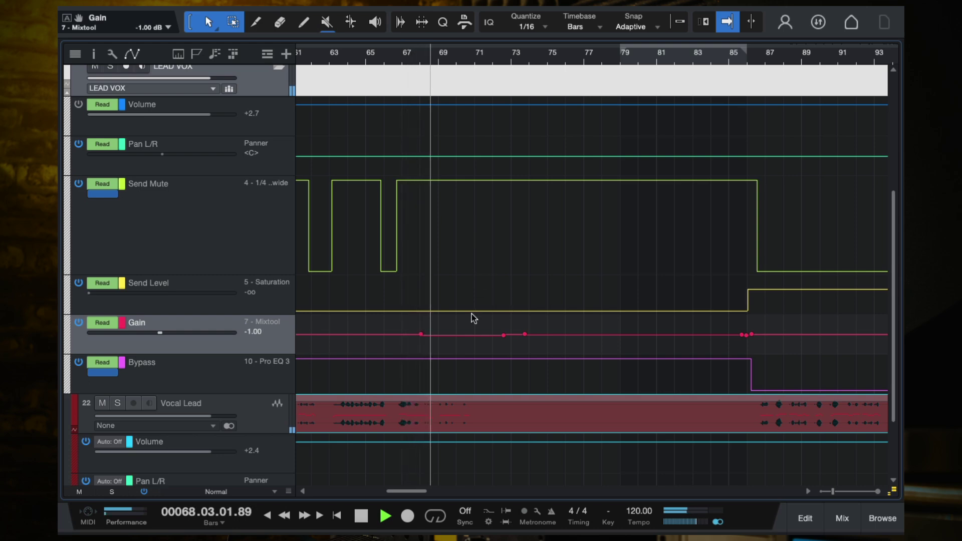
pyautogui.press('space')
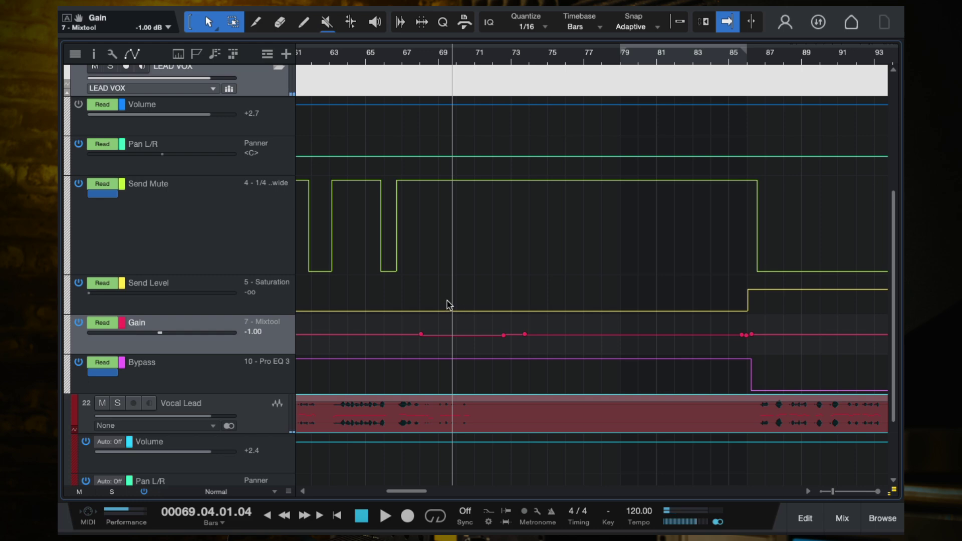
# Play again from about bar 66, try raising the Mixtool Gain to 2.27 dB during playback, and stop at bar 71
pyautogui.scroll(1, 447, 304)
pyautogui.click(388, 59)
pyautogui.press('space')
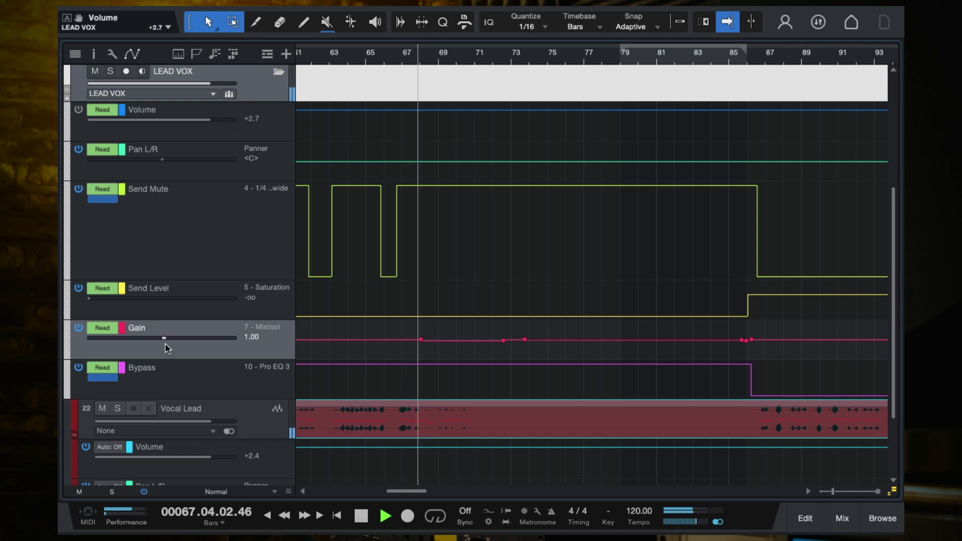
pyautogui.moveTo(158, 339); pyautogui.dragTo(167, 337)
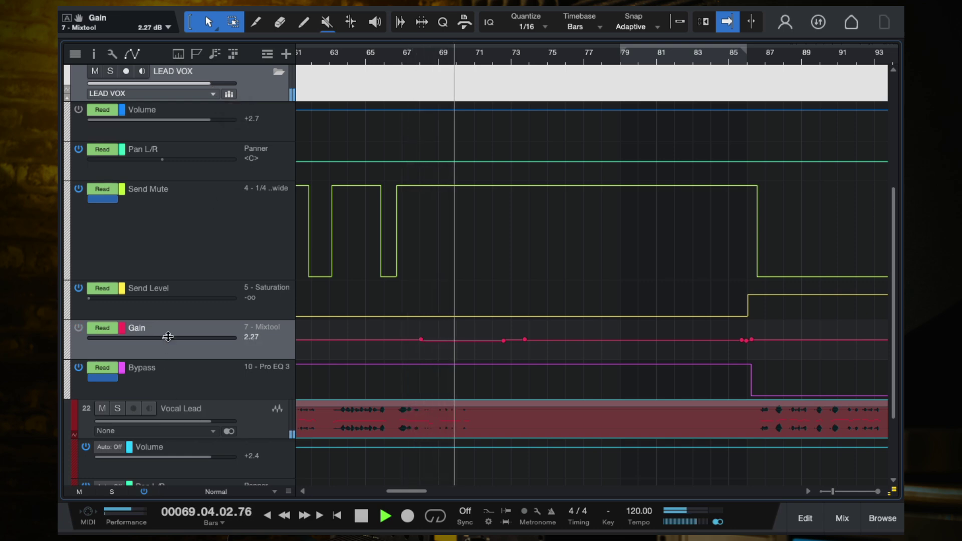
pyautogui.moveTo(168, 337); pyautogui.dragTo(165, 341)
pyautogui.press('space')
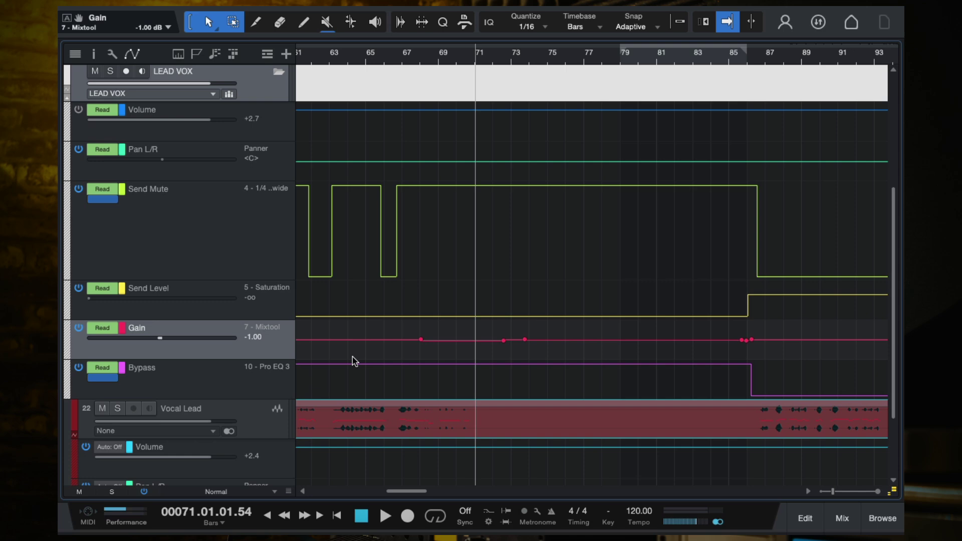
# Play on from bar 71, skip ahead to the Gain changes near bar 86, and stop at about bar 89
pyautogui.hscroll(5, 646, 348)
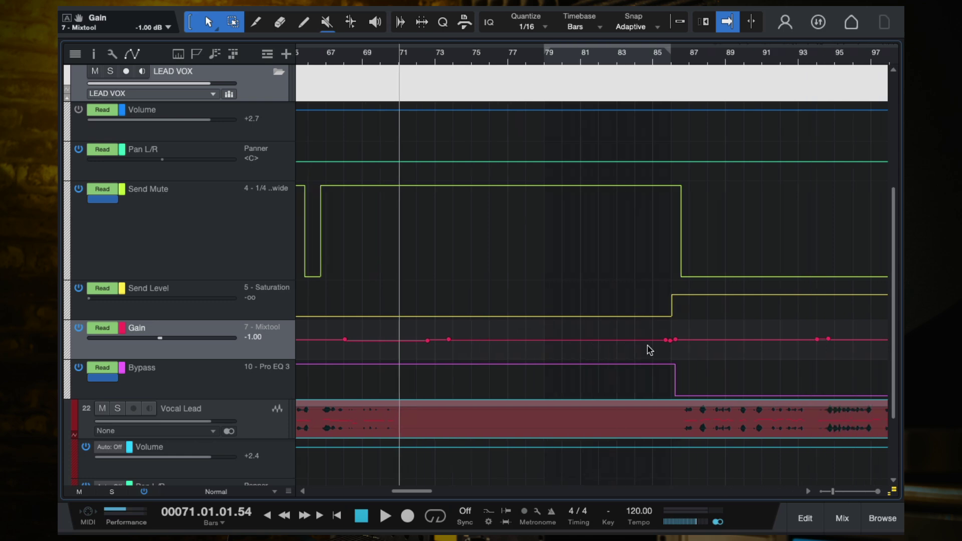
pyautogui.press('space')
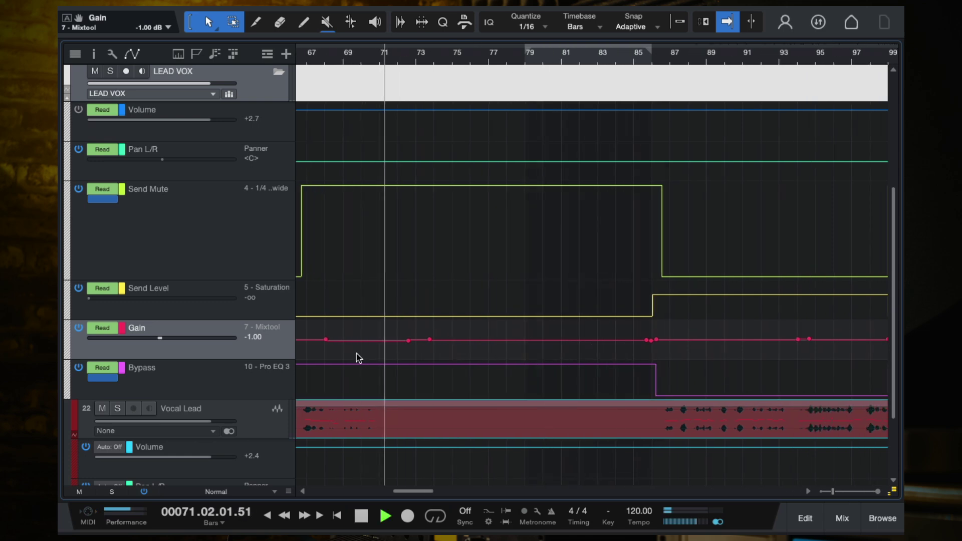
pyautogui.click(525, 79)
pyautogui.click(638, 62)
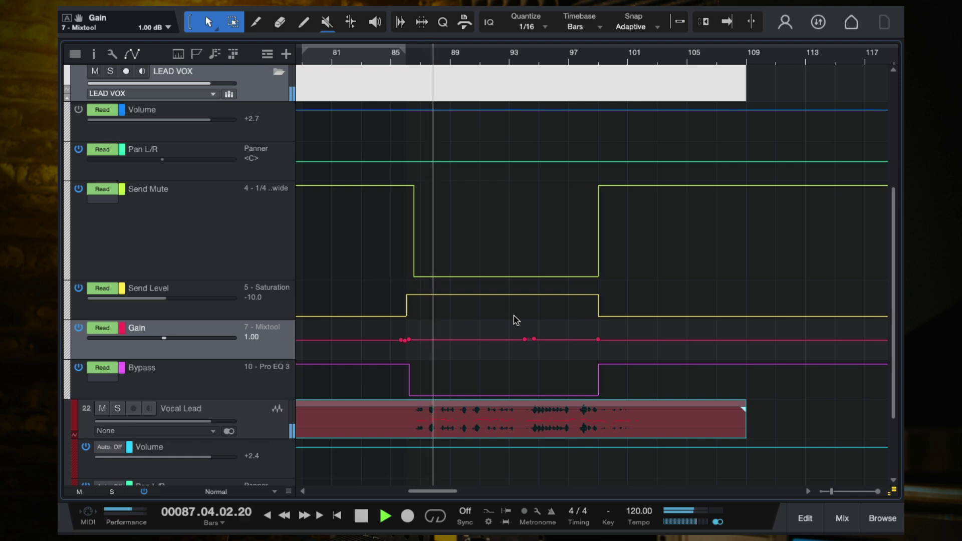
pyautogui.scroll(-2, 529, 66)
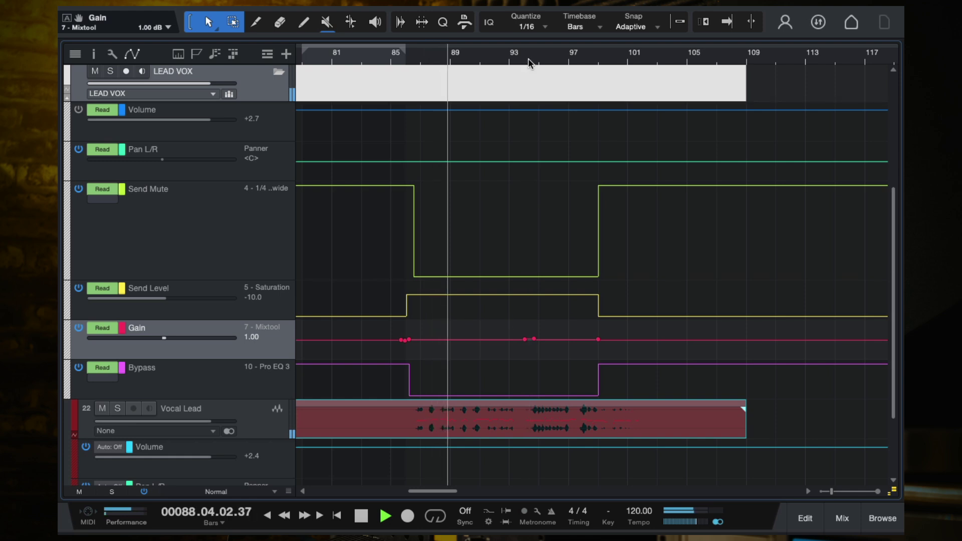
pyautogui.press('space')
pyautogui.press('f')
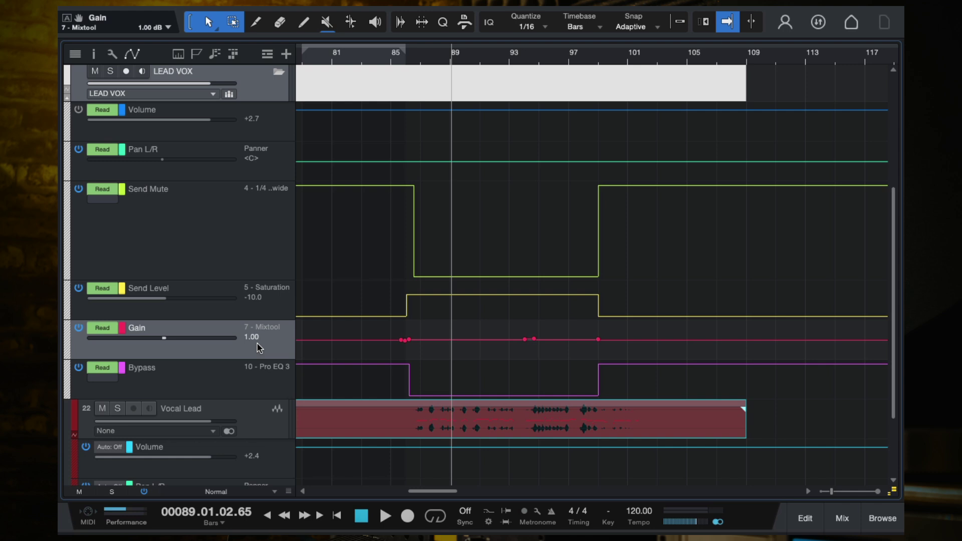
# Select the LEAD VOX Saturation Send Level automation and play it from about bar 87
pyautogui.click(452, 345)
pyautogui.hscroll(-4, 453, 344)
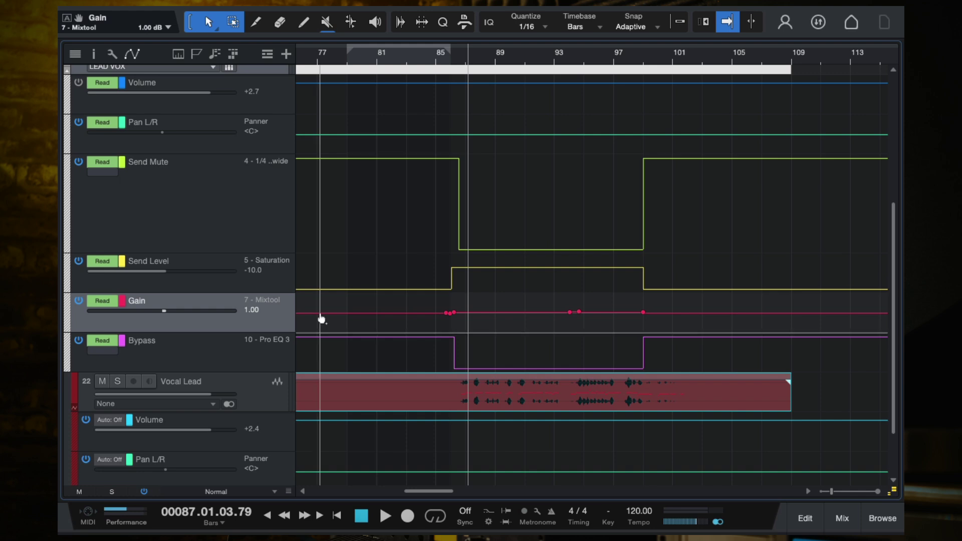
pyautogui.click(272, 288)
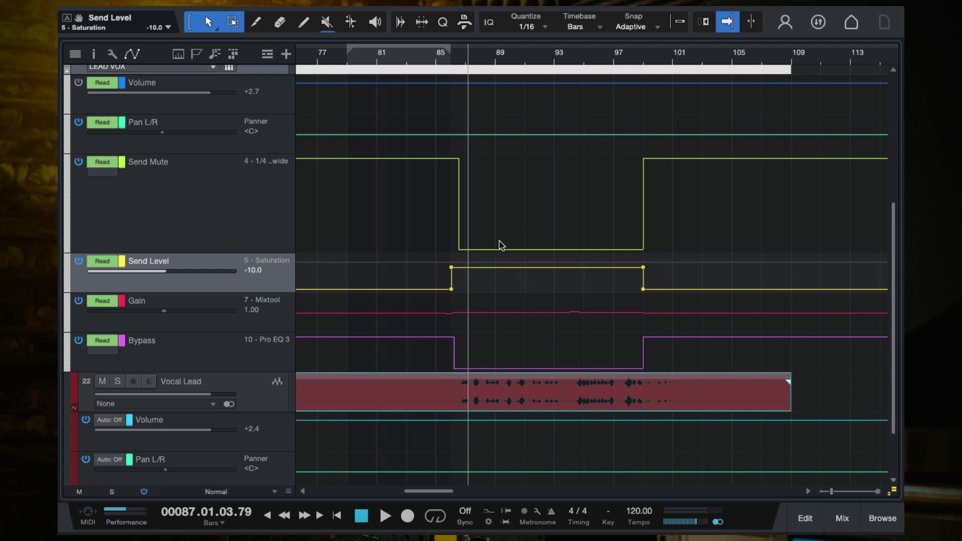
pyautogui.press('space')
pyautogui.scroll(-1, 534, 277)
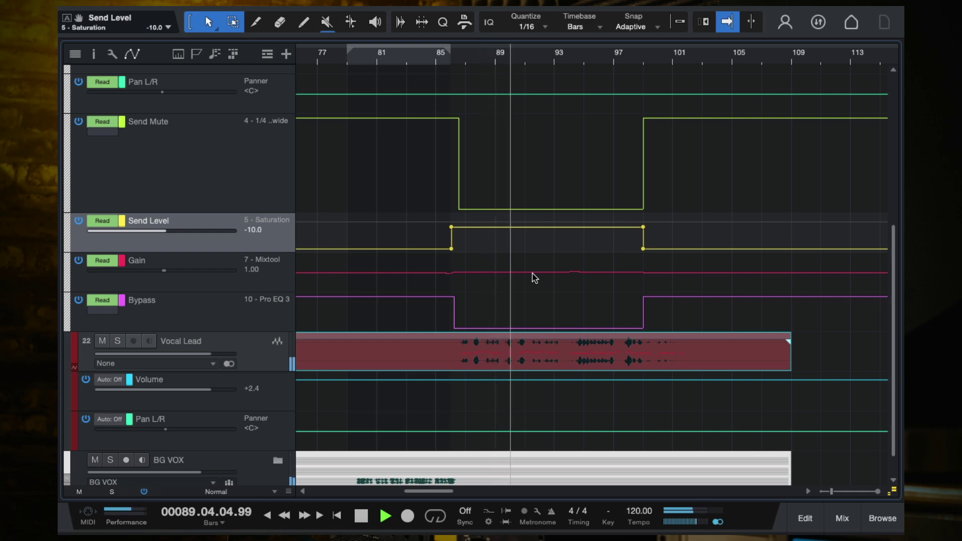
pyautogui.hscroll(1, 533, 277)
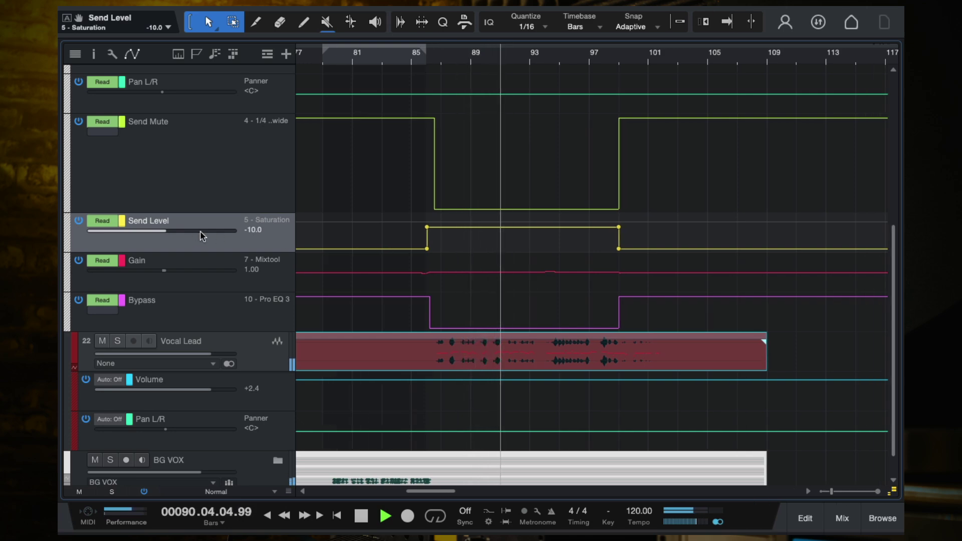
pyautogui.click(99, 222)
pyautogui.click(108, 234)
pyautogui.click(105, 223)
pyautogui.click(112, 248)
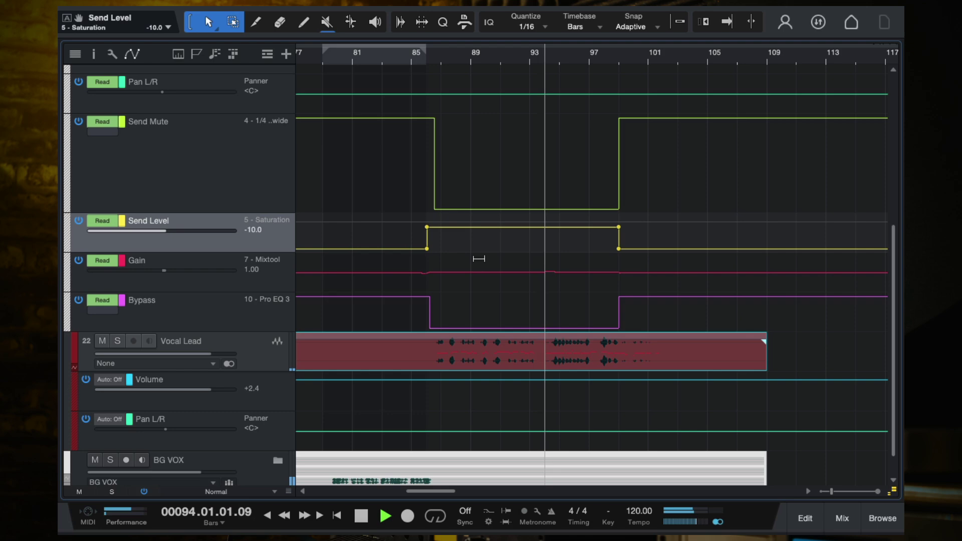
pyautogui.press('e')
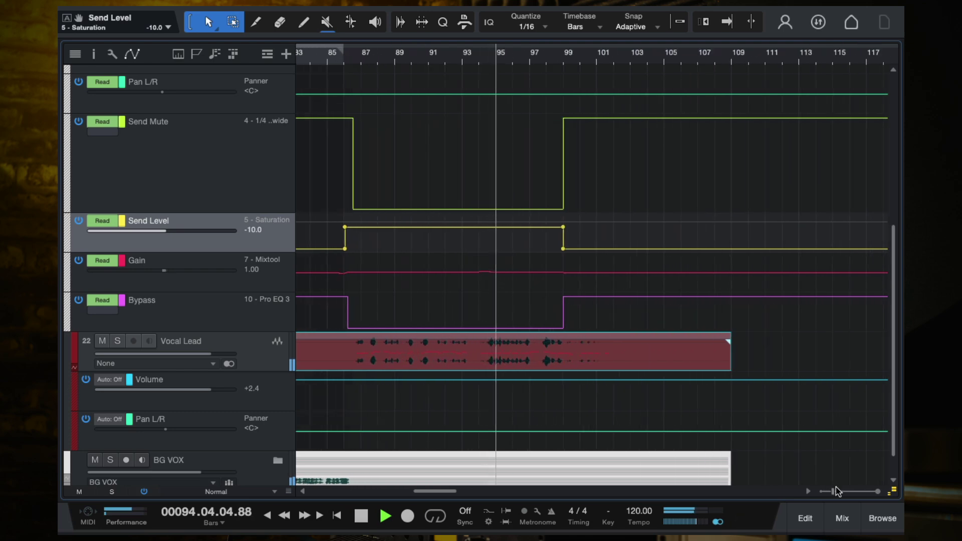
# Check the Saturation FX channel in the mixer during playback, stop at about bar 99, and close the mixer
pyautogui.press('F3')
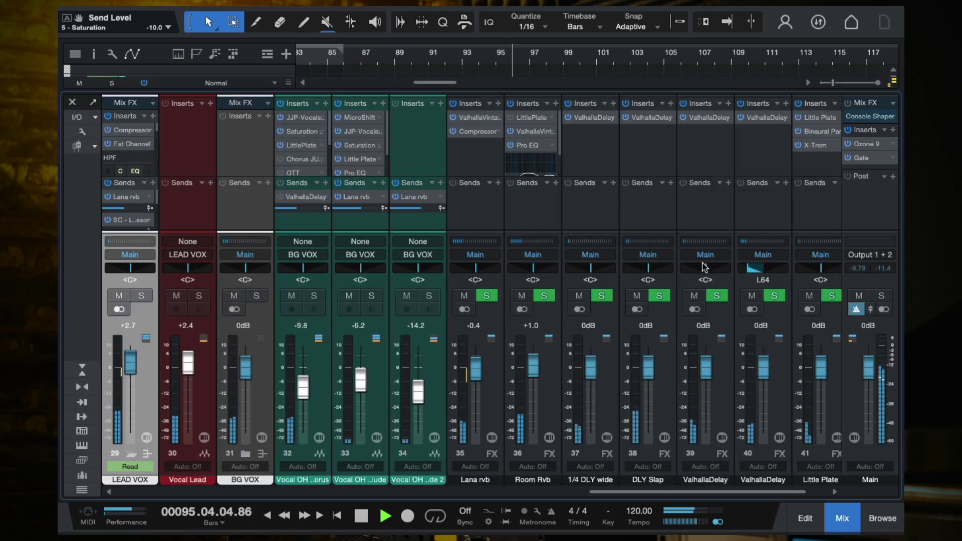
pyautogui.hscroll(1, 741, 351)
pyautogui.moveTo(814, 401)
pyautogui.mouseDown()
pyautogui.moveTo(815, 383)
pyautogui.moveTo(817, 399)
pyautogui.mouseUp()
pyautogui.press('space')
pyautogui.press('f')
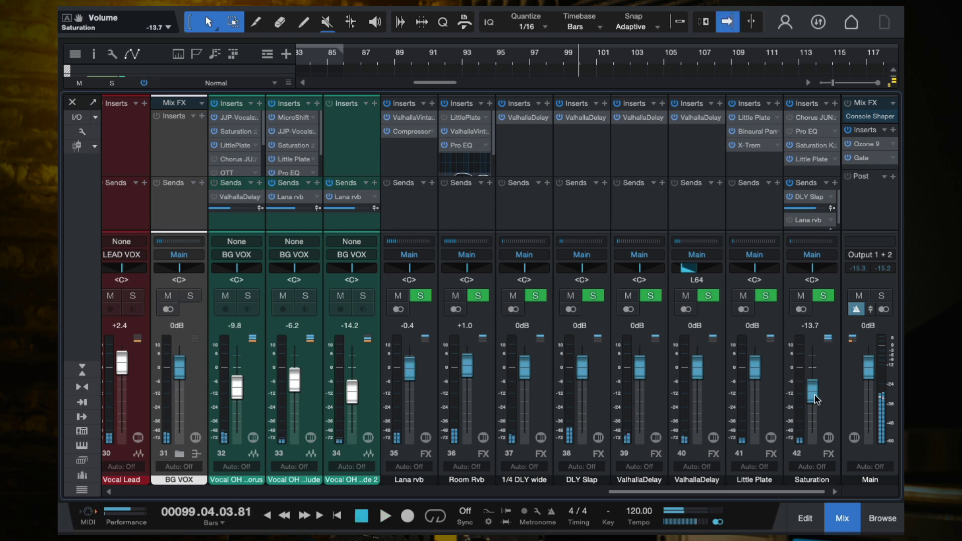
pyautogui.hotkey('ctrl', 's')
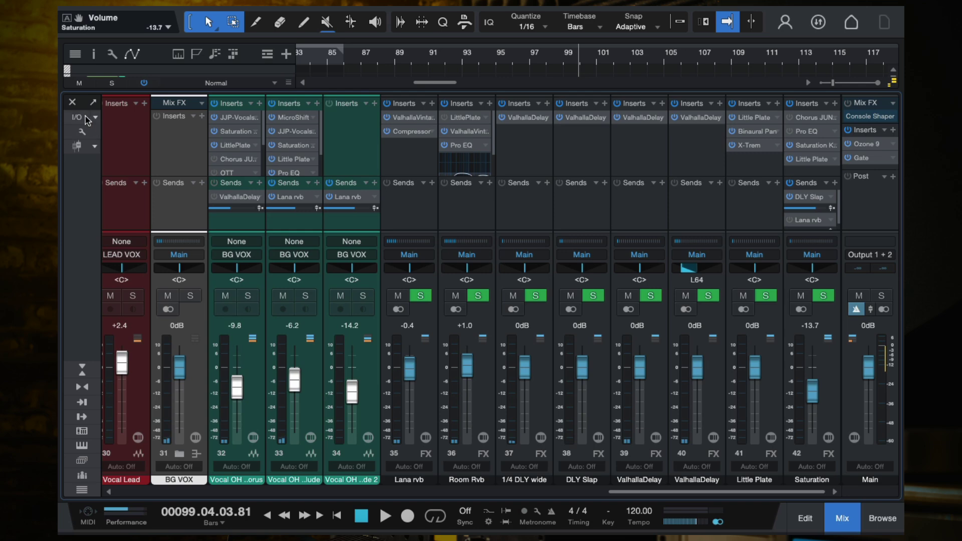
pyautogui.click(72, 102)
# Select the LEAD VOX Mixtool Gain automation and examine its points across the whole song and around bars 37 to 53
pyautogui.scroll(-5, 414, 224)
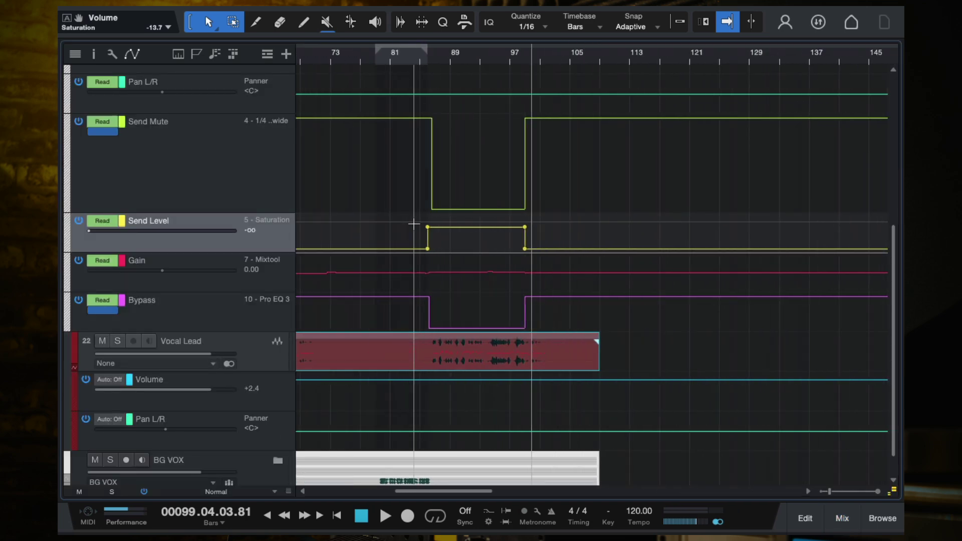
pyautogui.scroll(-2, 515, 258)
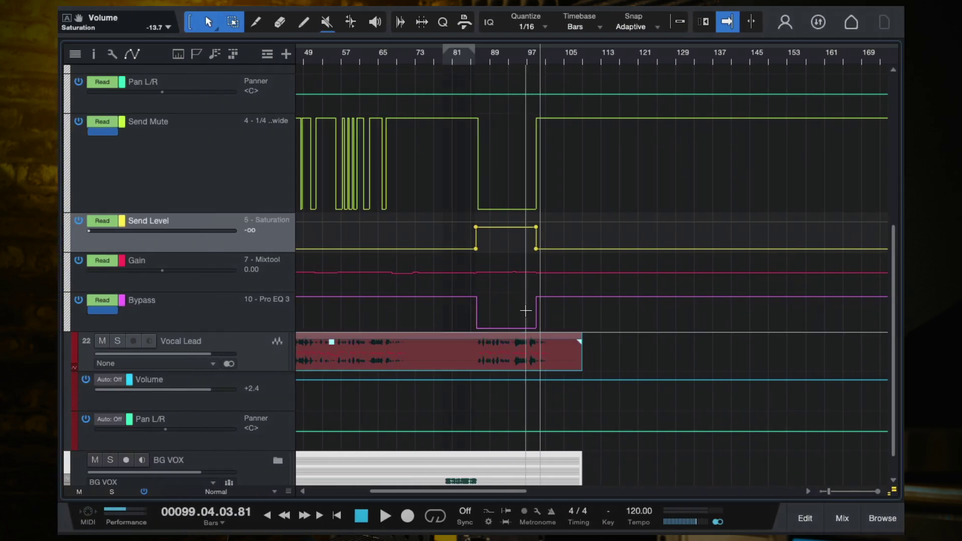
pyautogui.scroll(-3, 476, 288)
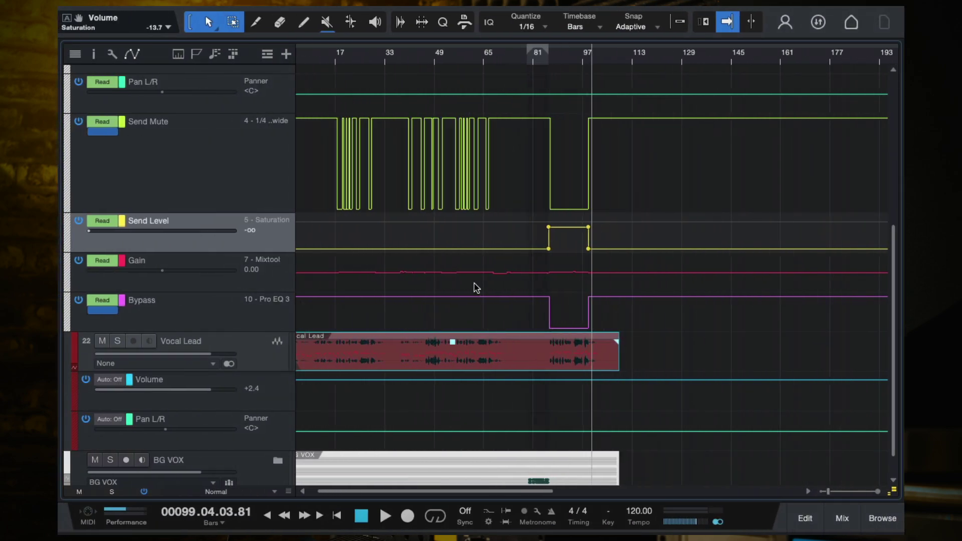
pyautogui.click(356, 279)
pyautogui.scroll(5, 357, 280)
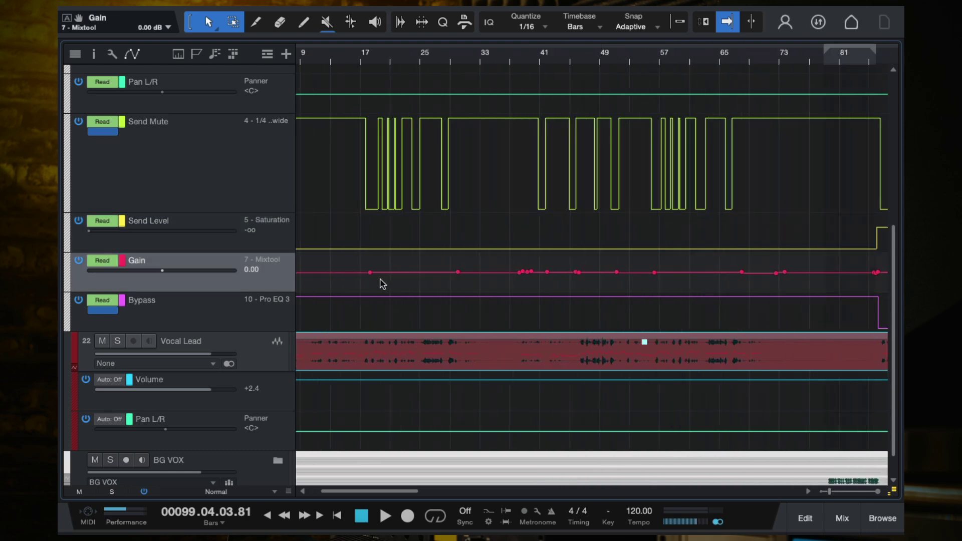
pyautogui.scroll(-1, 458, 280)
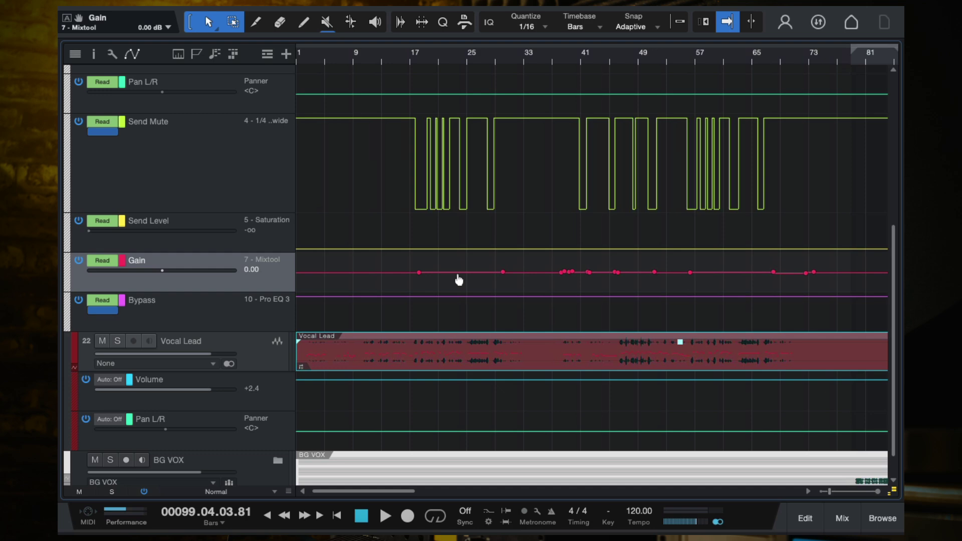
pyautogui.hscroll(5, 498, 290)
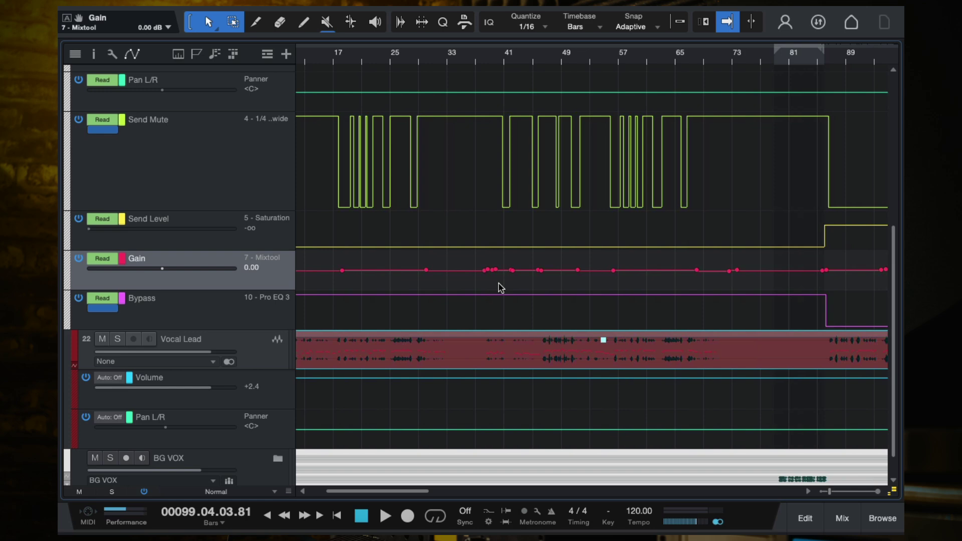
pyautogui.scroll(3, 501, 288)
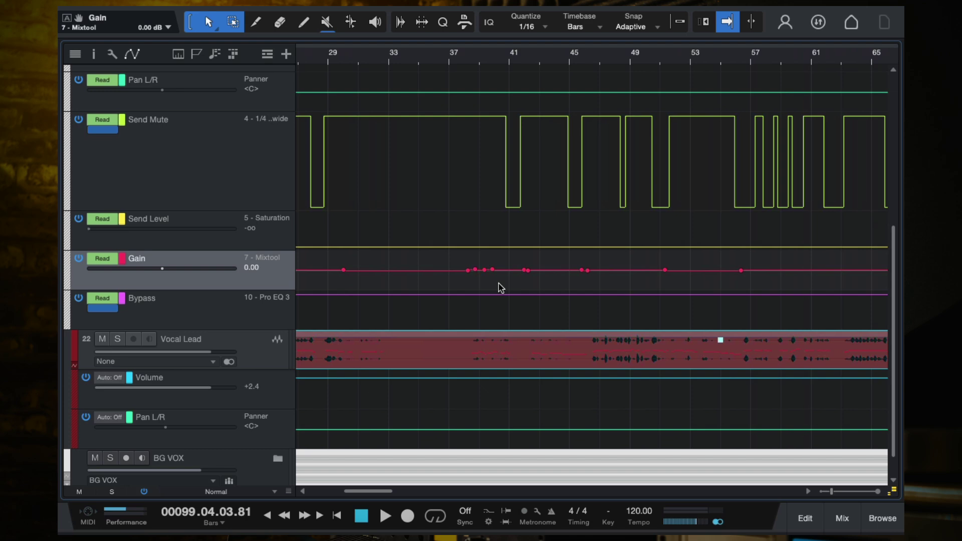
pyautogui.scroll(3, 489, 273)
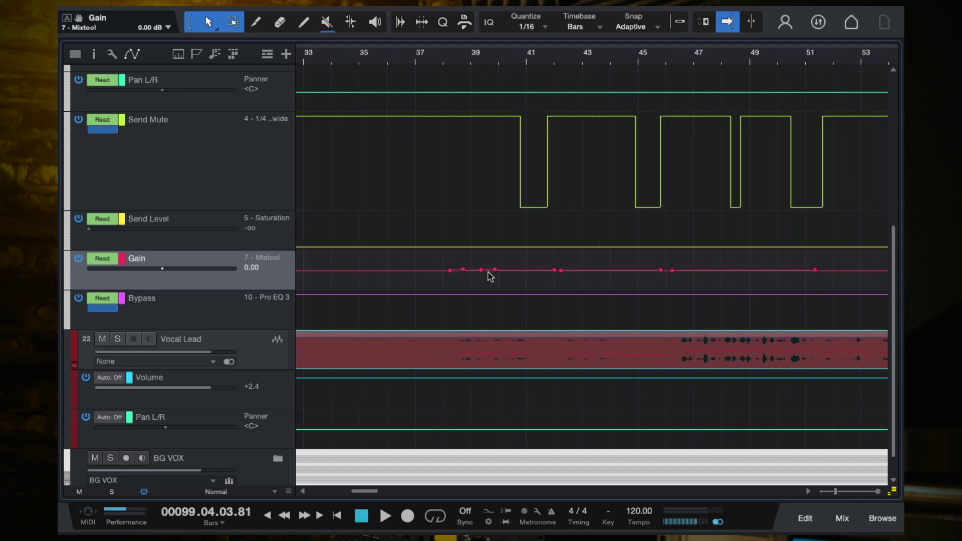
pyautogui.scroll(-8, 490, 274)
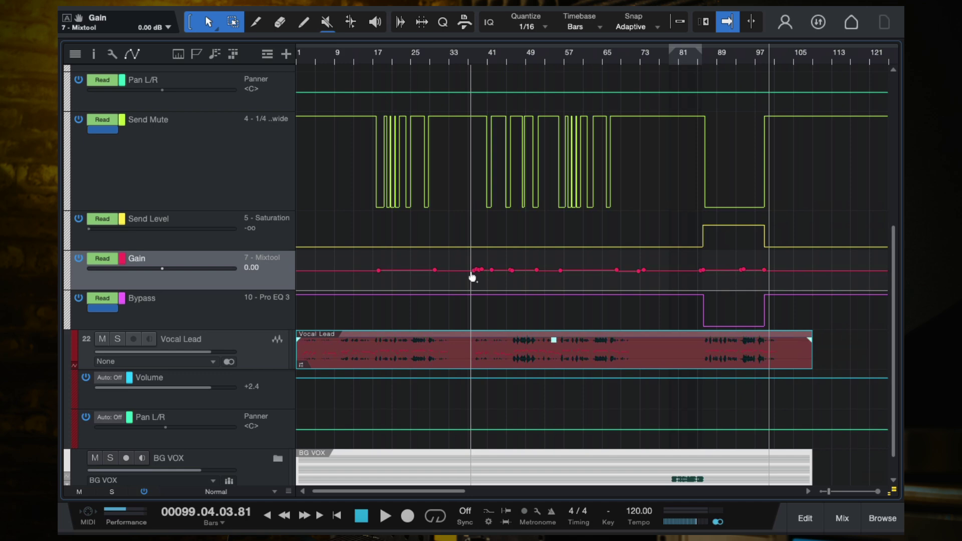
pyautogui.scroll(2, 472, 277)
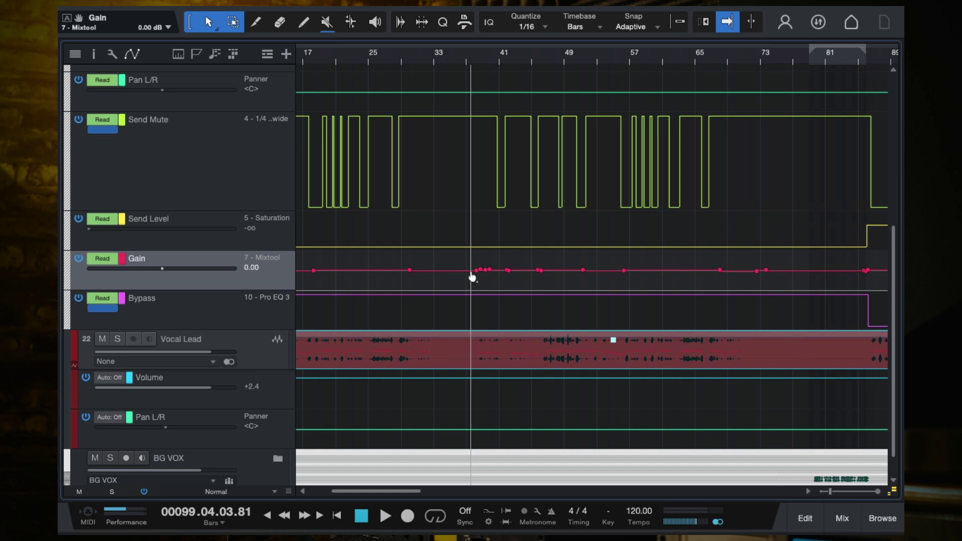
# Show the whole song in the arrangement and collapse the LEAD VOX folder with its automation lanes
pyautogui.press('w')
pyautogui.press('w')
pyautogui.press('w')
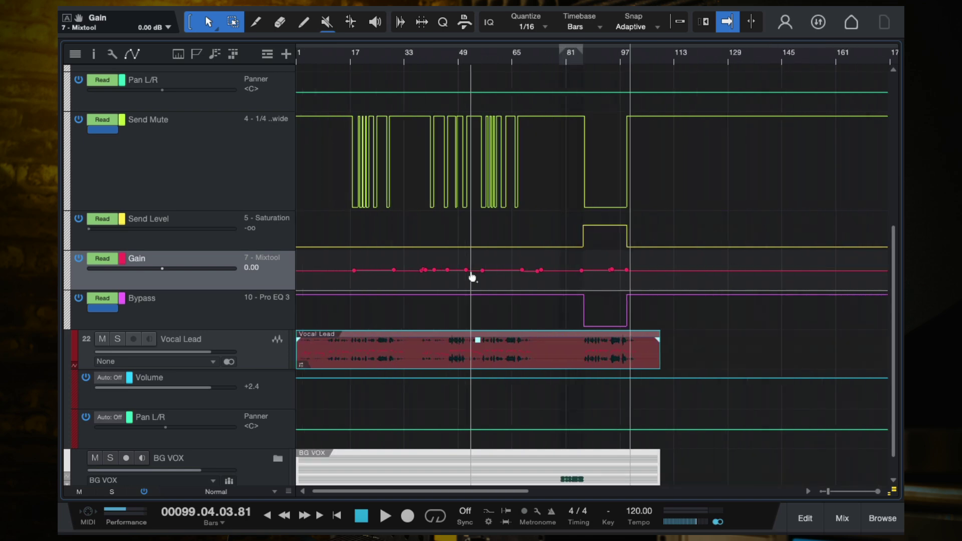
pyautogui.scroll(5, 601, 326)
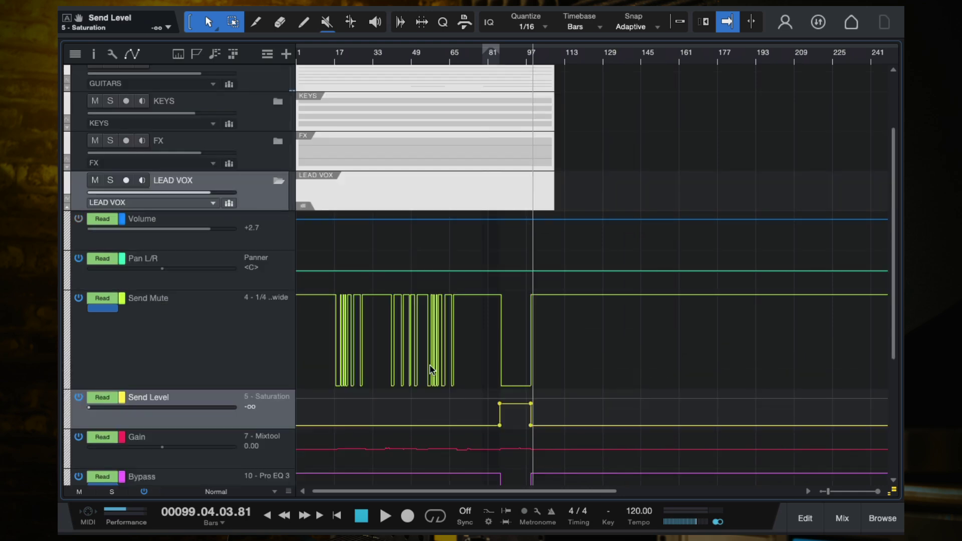
pyautogui.click(277, 180)
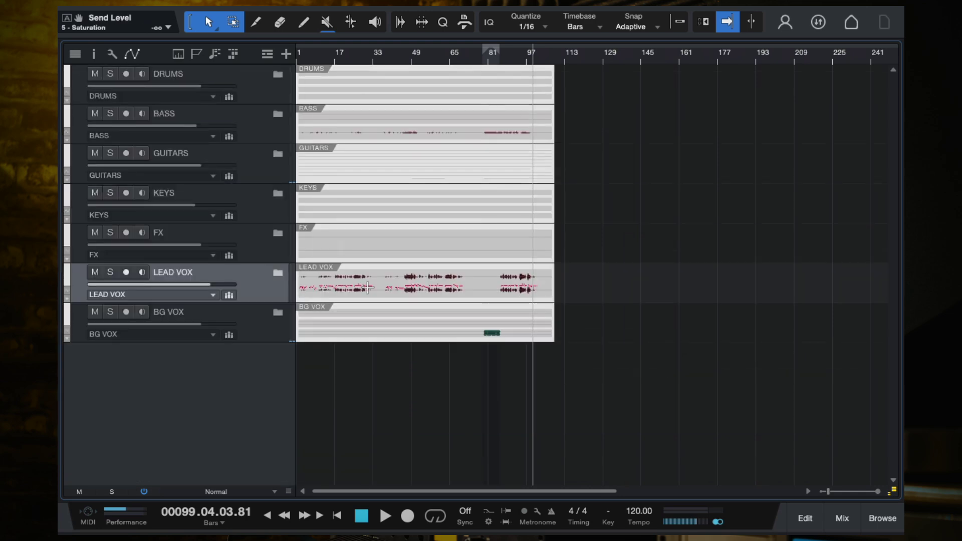
# Switch to the automation moves note, add a blank line after "Vocal volume automation", and return to the Studio One song
pyautogui.hotkey('ctrl', 'Right')
pyautogui.click(192, 239)
pyautogui.press('Return')
pyautogui.click(224, 278)
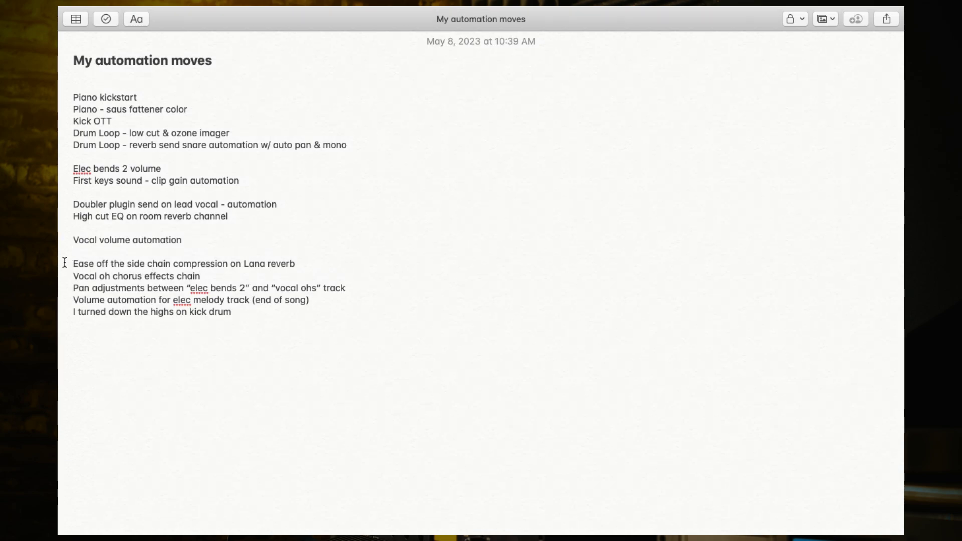
pyautogui.hotkey('ctrl', 'Left')
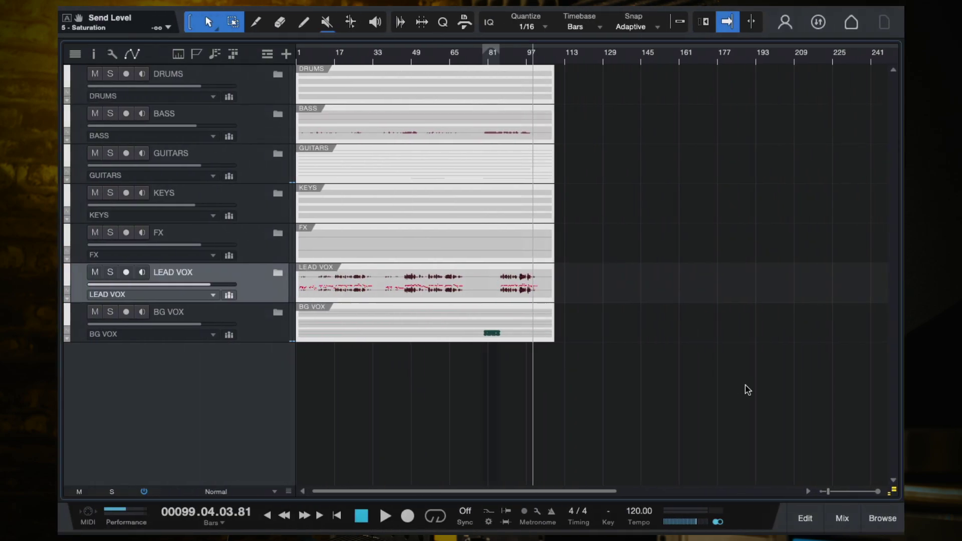
# Open the mixer, raise the Lana rvb channel volume to +10.0 dB during playback, and stop
pyautogui.press('F3')
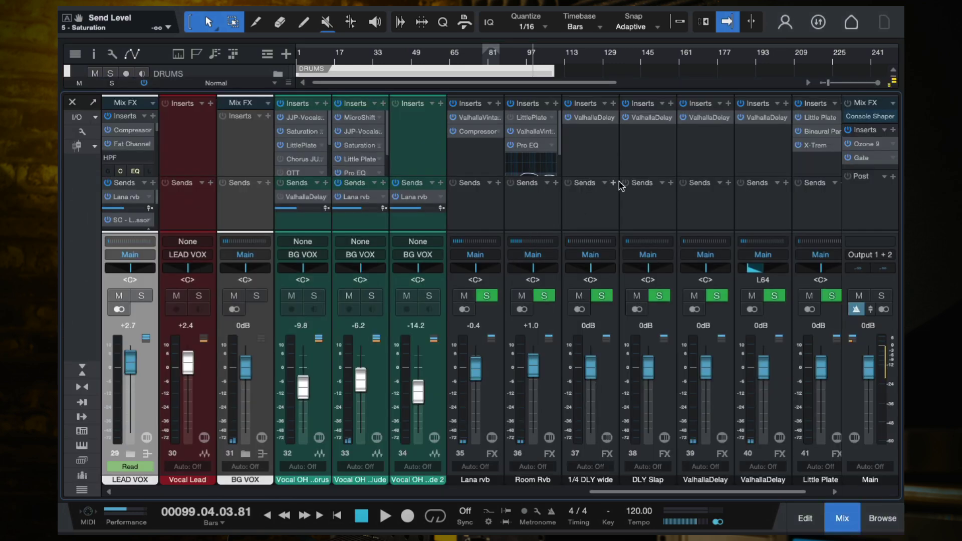
pyautogui.click(408, 198)
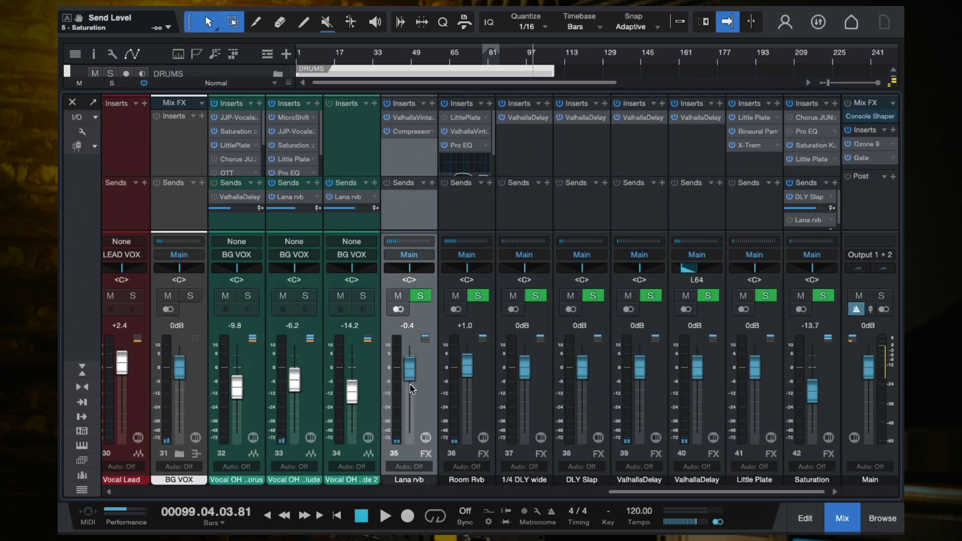
pyautogui.press('space')
pyautogui.moveTo(413, 365); pyautogui.dragTo(412, 265)
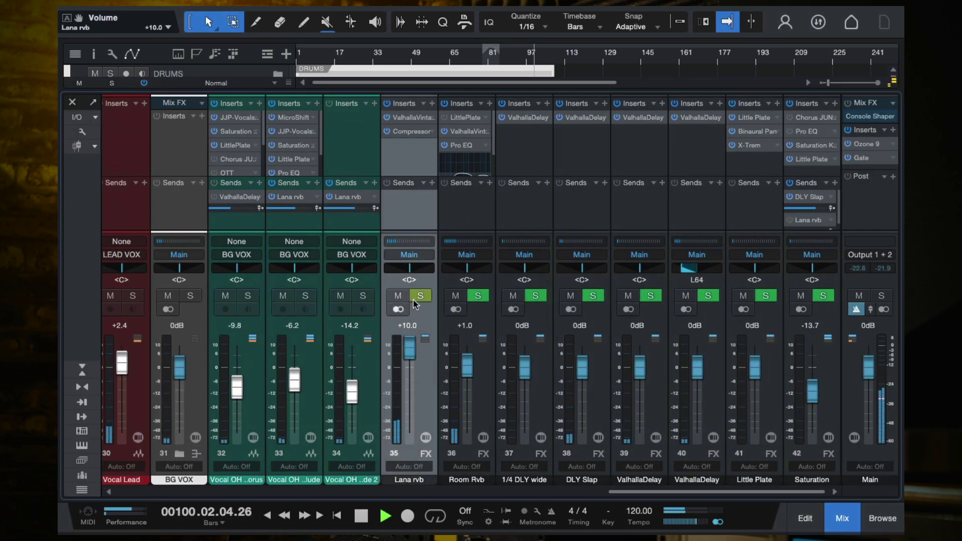
pyautogui.press('space')
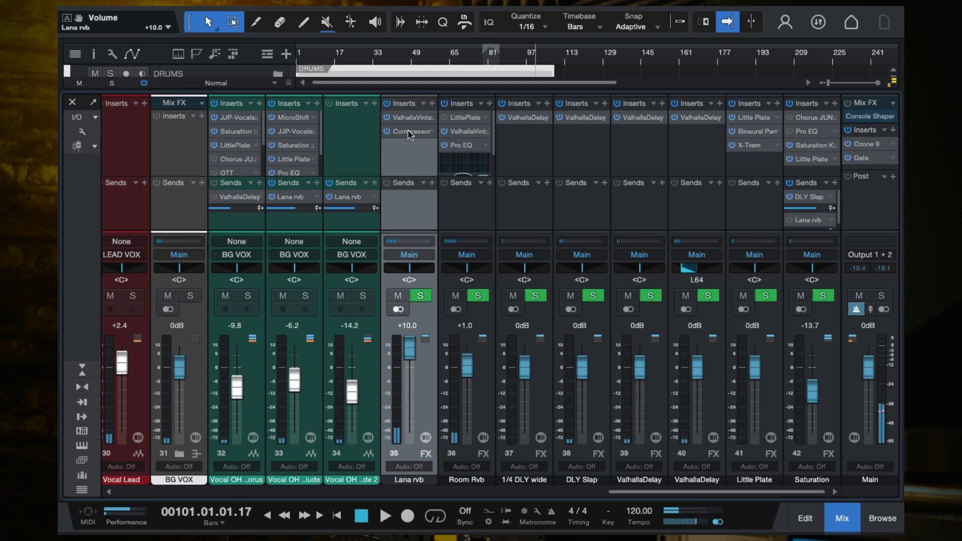
# Open the Compressor on the Lana rvb channel and watch its gain reduction while playing from about bar 65 to 68
pyautogui.doubleClick(412, 131)
pyautogui.press('space')
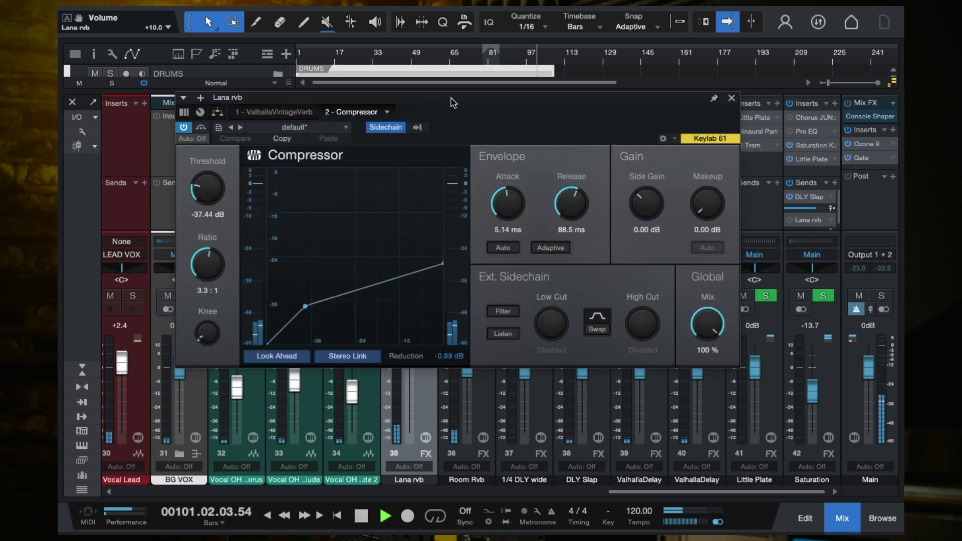
pyautogui.click(450, 58)
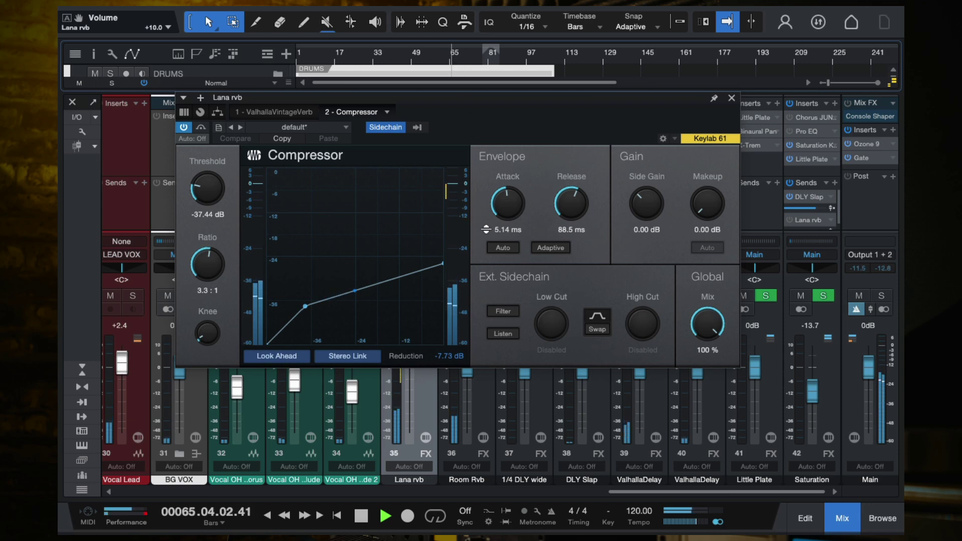
pyautogui.press('space')
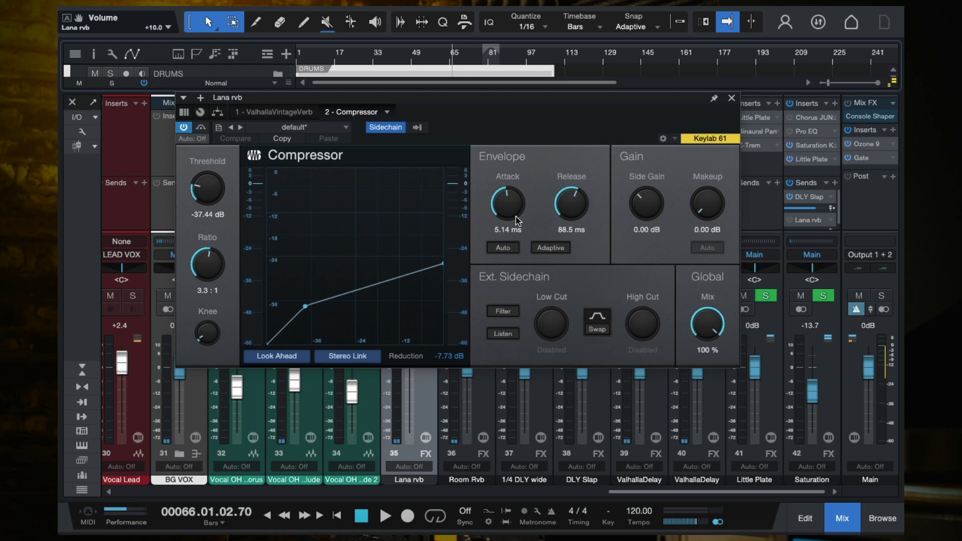
pyautogui.press('space')
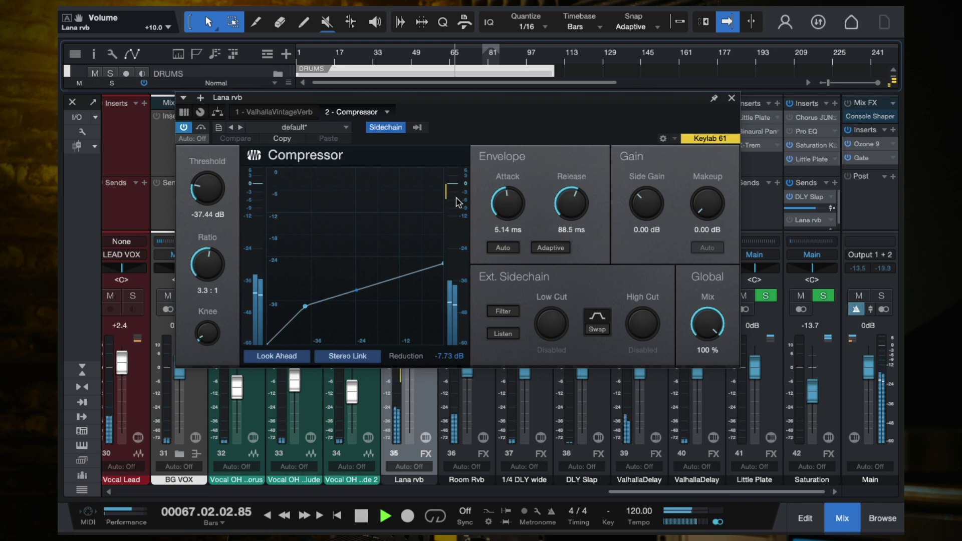
pyautogui.press('space')
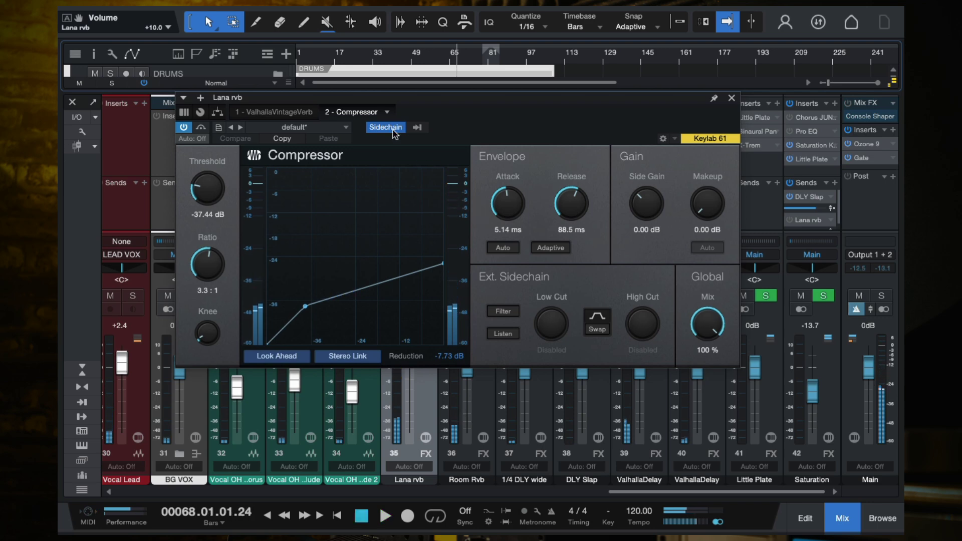
# Check which channels feed the Lana rvb Compressor's sidechain, and close the plug-in window
pyautogui.click(416, 127)
pyautogui.scroll(-5, 498, 400)
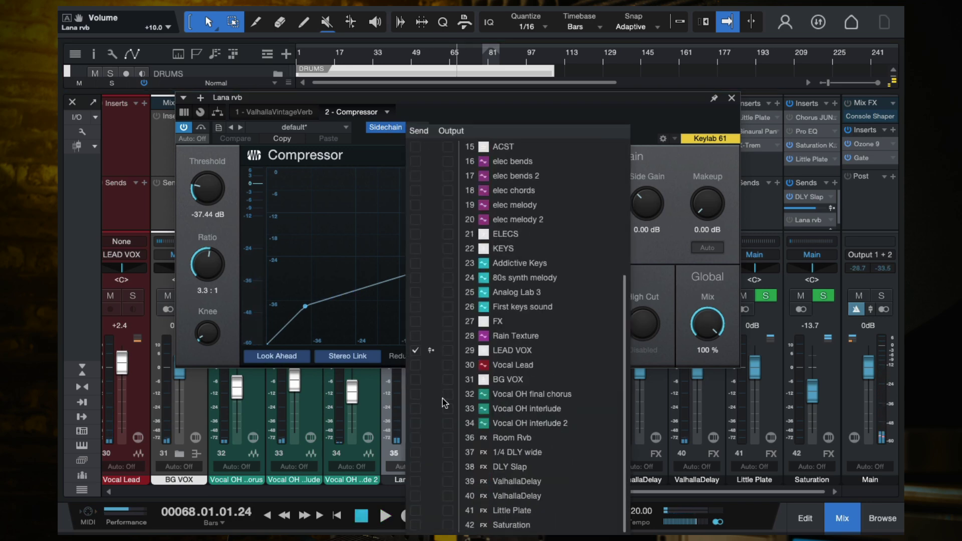
pyautogui.click(650, 114)
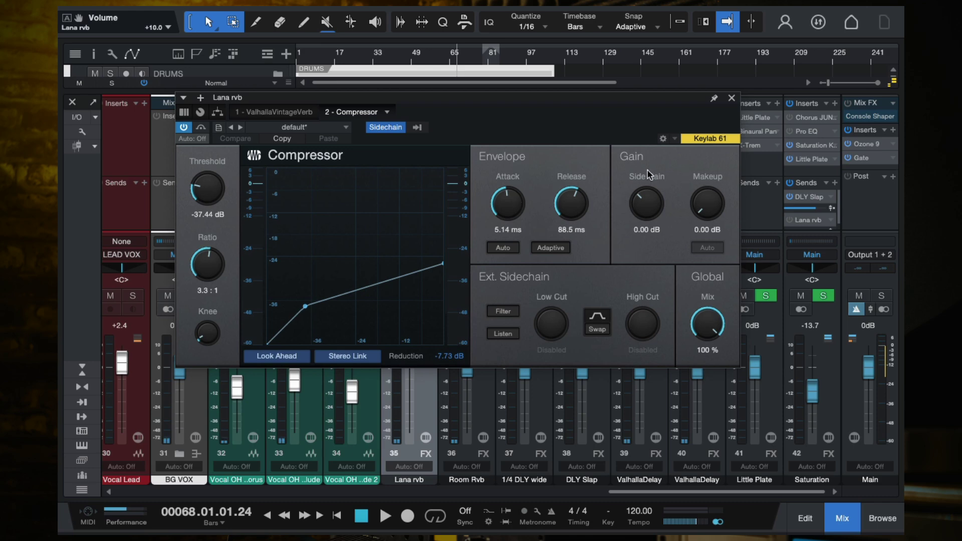
pyautogui.click(731, 98)
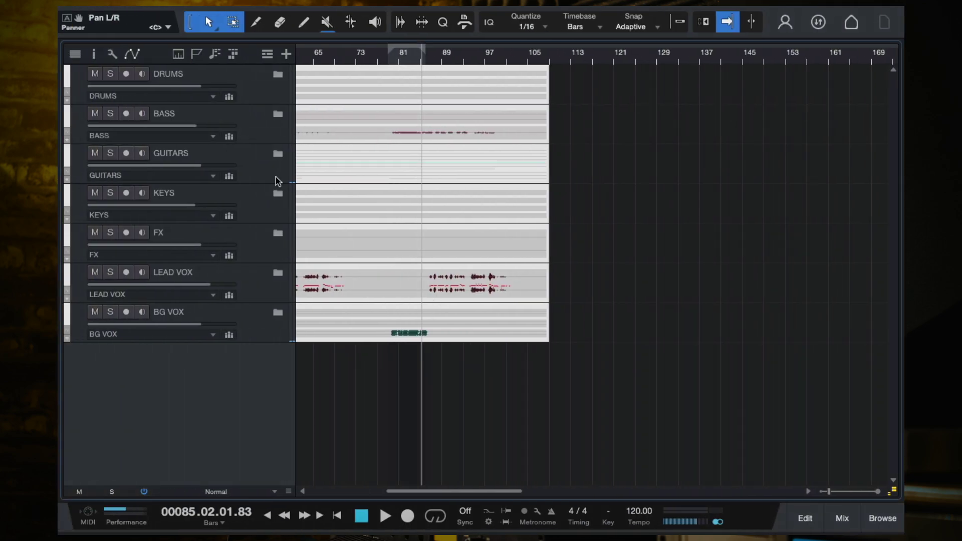
# Expand the GUITARS folder and select the elec bends 2 track with its automation lanes in view
pyautogui.click(278, 155)
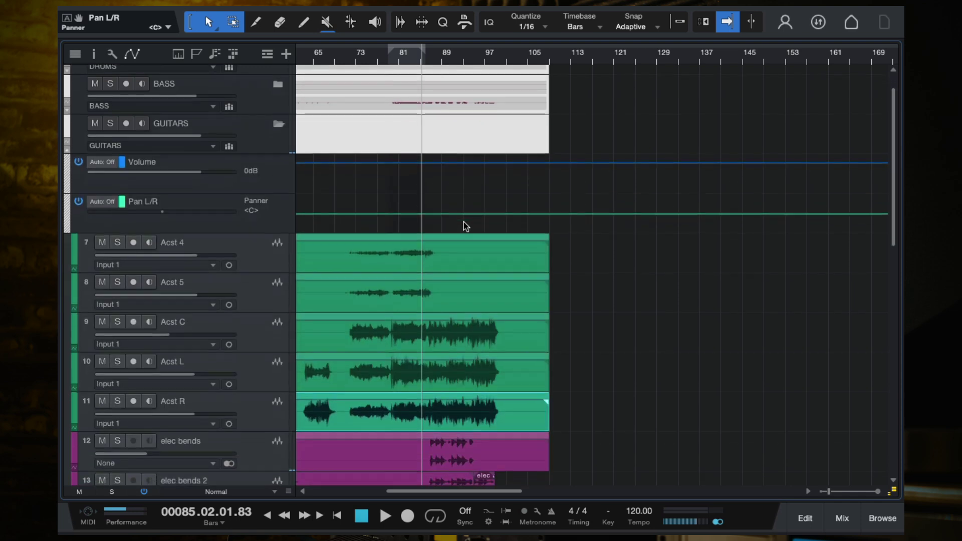
pyautogui.scroll(-3, 211, 330)
pyautogui.scroll(-3, 211, 331)
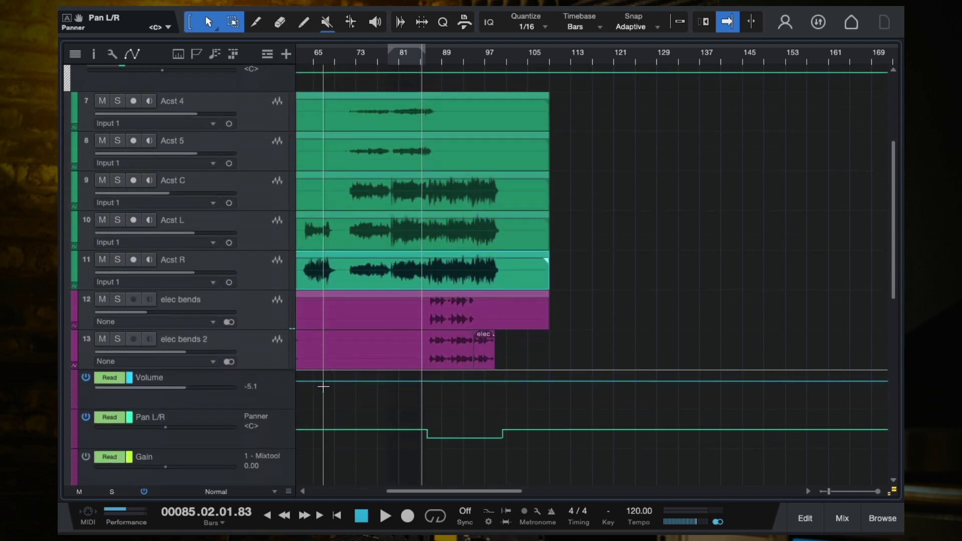
pyautogui.click(257, 297)
pyautogui.scroll(-2, 413, 343)
pyautogui.scroll(-1, 414, 344)
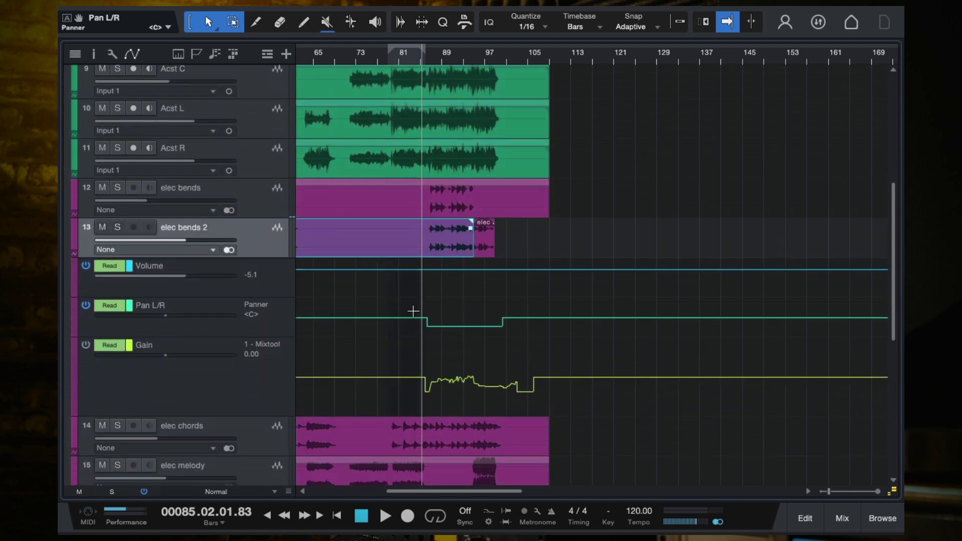
# Select the elec bends 2 Pan L/R automation and examine its points across the song
pyautogui.click(374, 326)
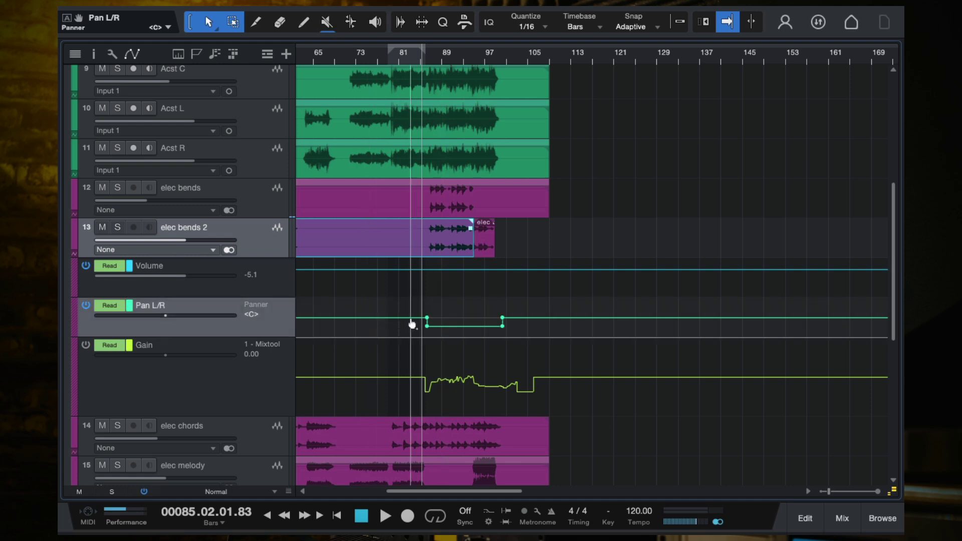
pyautogui.press('e')
pyautogui.press('e')
pyautogui.press('w')
pyautogui.press('w')
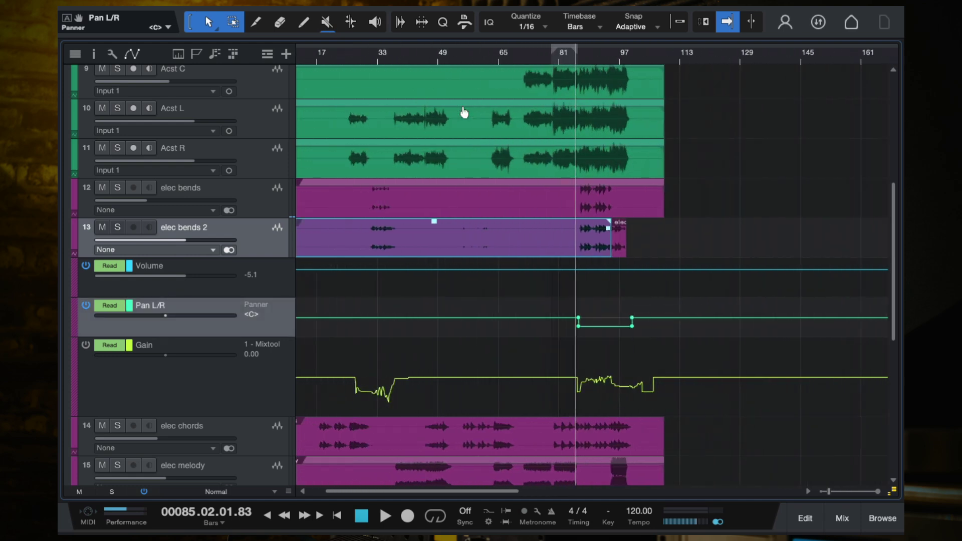
# Solo the elec bends 2 track, play it from about bar 33 and from about bar 87, and stop
pyautogui.click(381, 63)
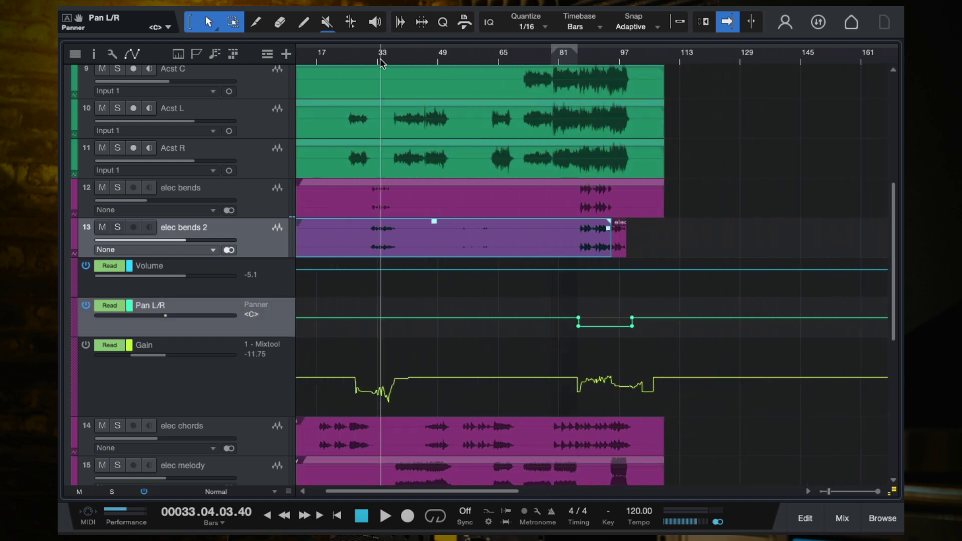
pyautogui.click(119, 229)
pyautogui.press('e')
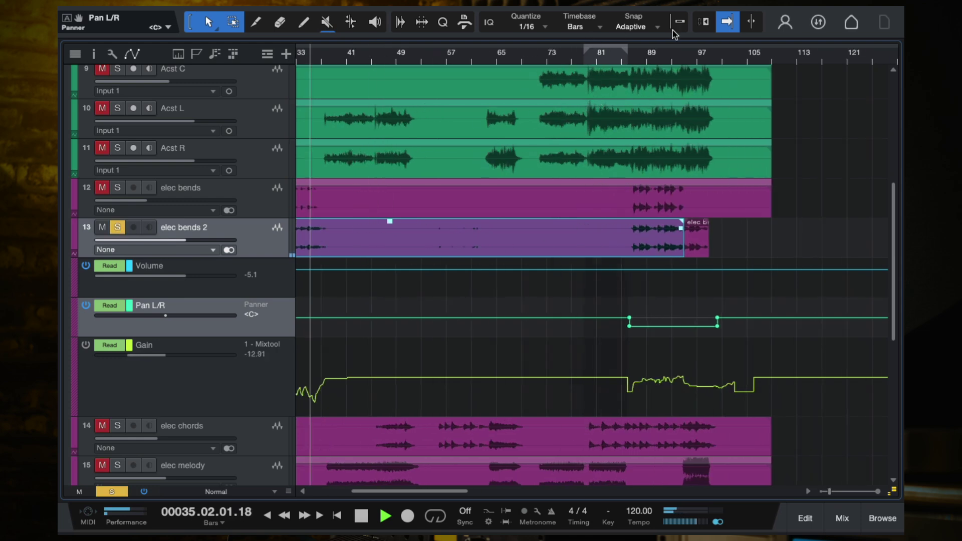
pyautogui.click(640, 59)
pyautogui.press('e')
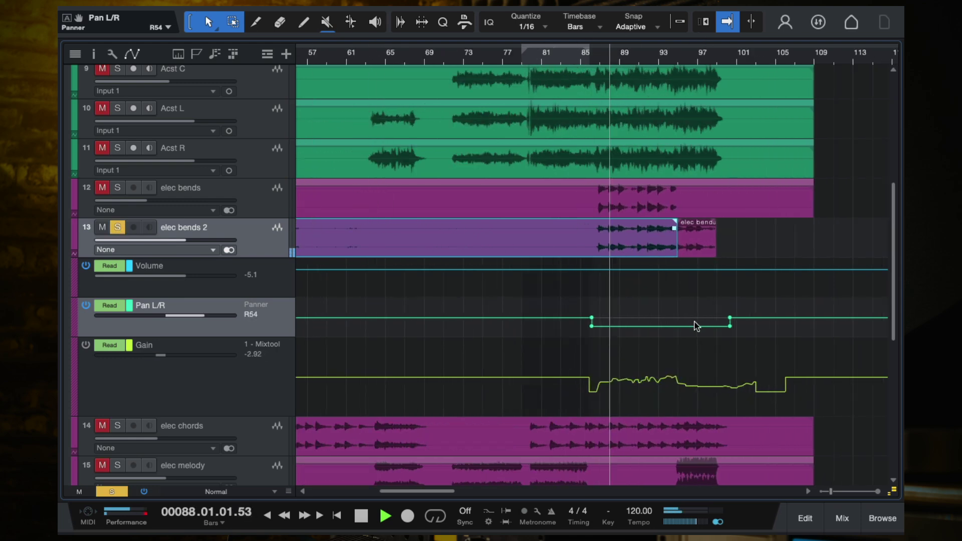
pyautogui.press('w')
pyautogui.press('space')
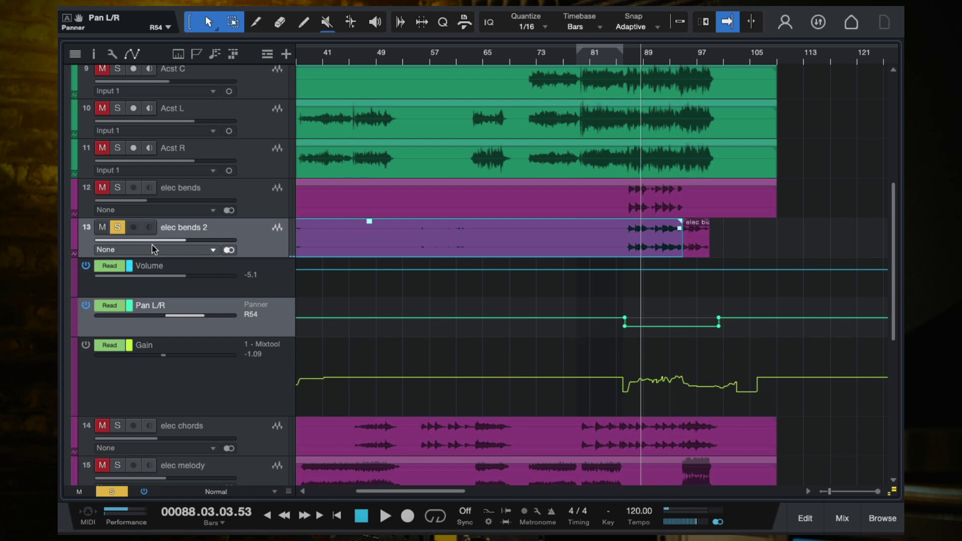
# Resume playback from about bar 88, unsolo the elec bends 2 track while it plays, and stop
pyautogui.press('space')
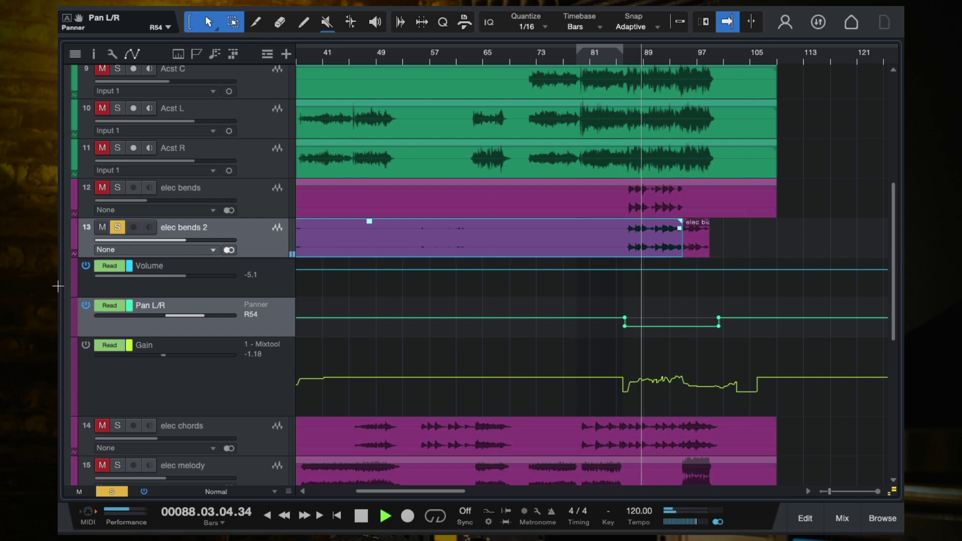
pyautogui.click(116, 228)
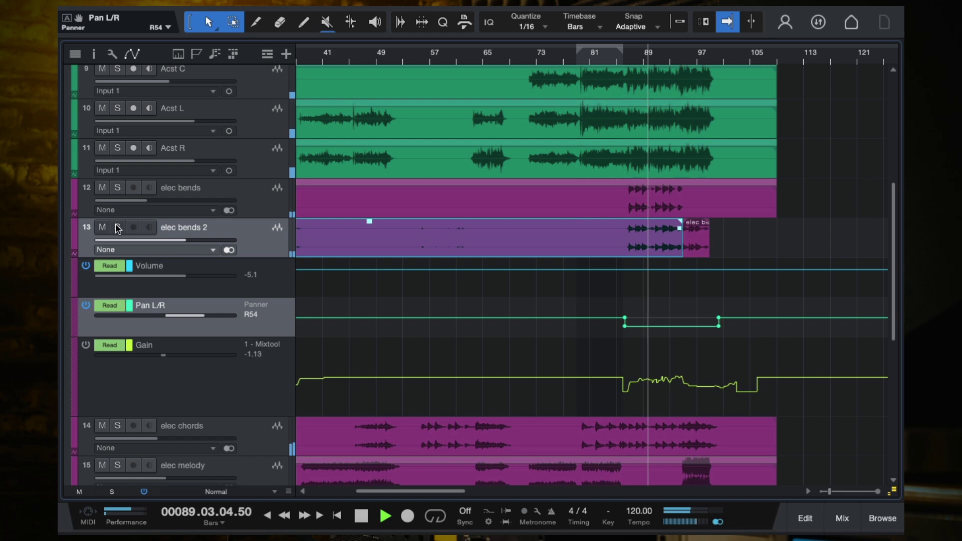
pyautogui.press('space')
# Play the full mix from about bar 84 to 89 to check the elec bends 2 Pan L/R automation up close
pyautogui.scroll(-3, 621, 293)
pyautogui.press('e')
pyautogui.press('e')
pyautogui.press('e')
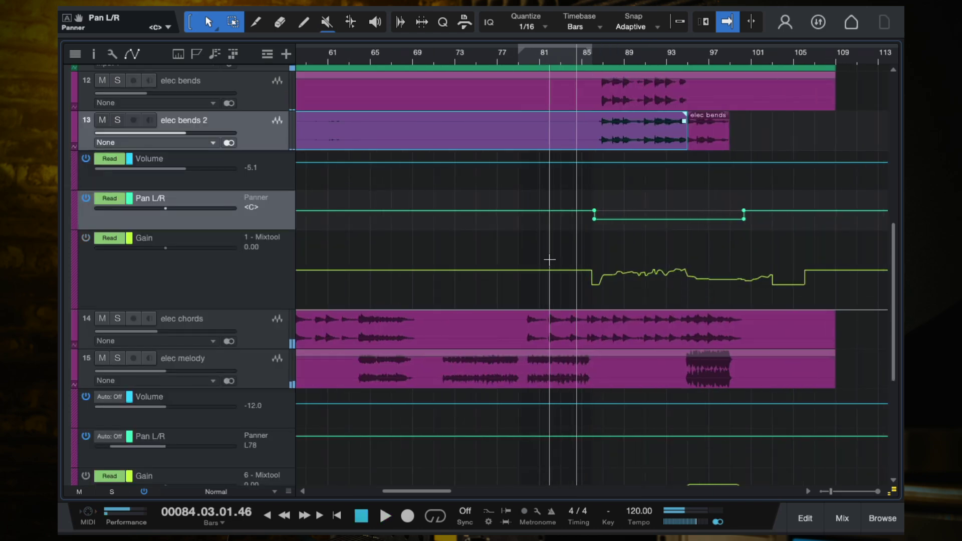
pyautogui.hscroll(2, 615, 167)
pyautogui.press('space')
pyautogui.hscroll(2, 611, 199)
pyautogui.scroll(2, 612, 200)
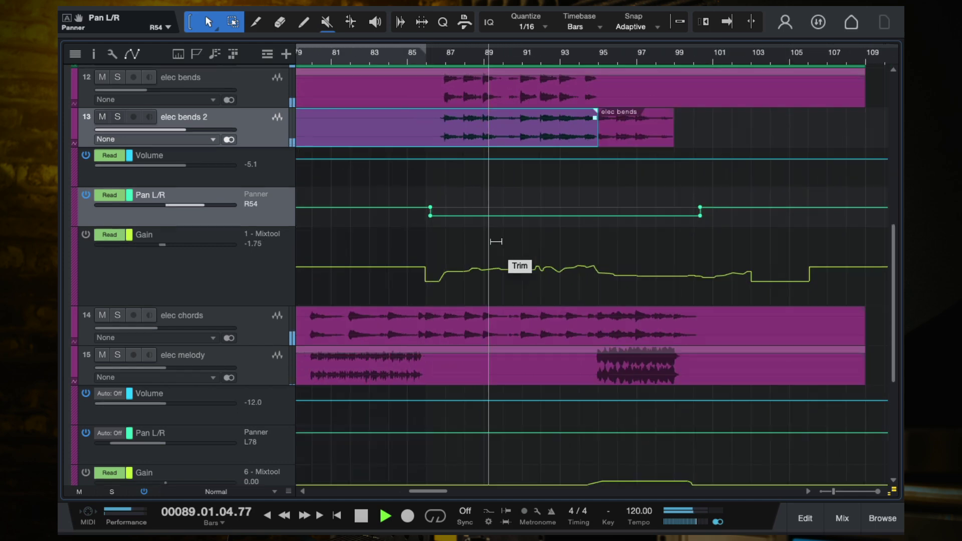
pyautogui.press('f')
pyautogui.press('space')
# Expand the BG VOX folder, solo the Vocal OH final chorus track, and play it from about bar 89
pyautogui.scroll(-3, 496, 241)
pyautogui.scroll(-3, 495, 241)
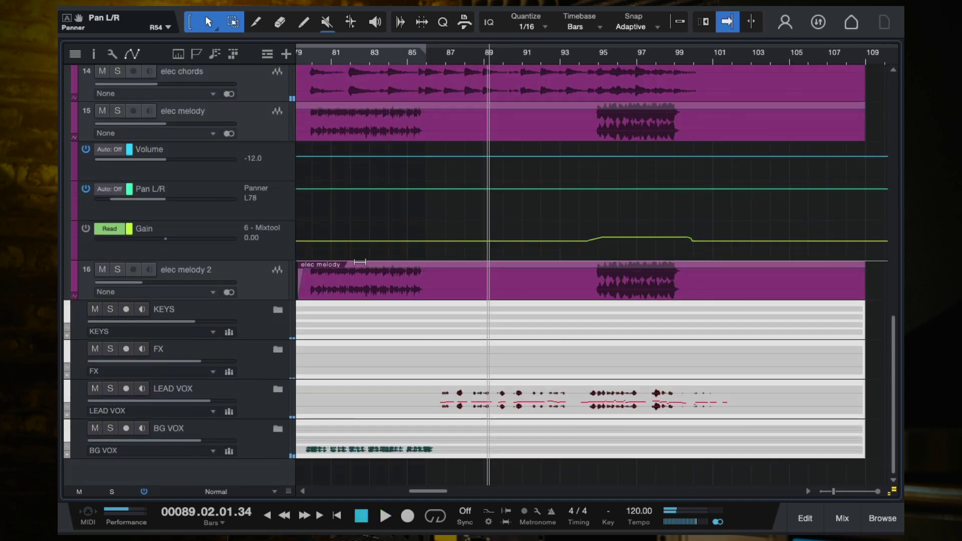
pyautogui.click(277, 429)
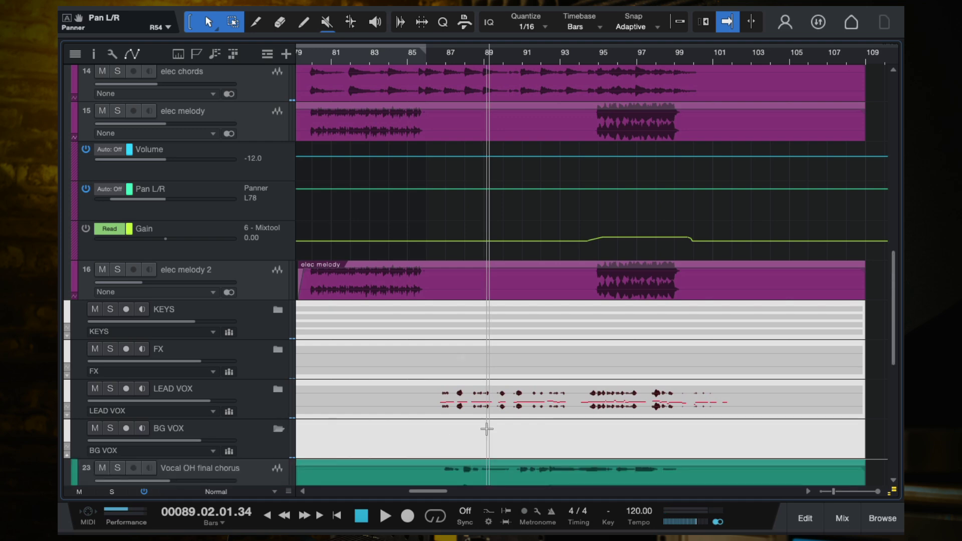
pyautogui.scroll(-5, 488, 425)
pyautogui.moveTo(252, 246); pyautogui.dragTo(252, 56)
pyautogui.click(249, 127)
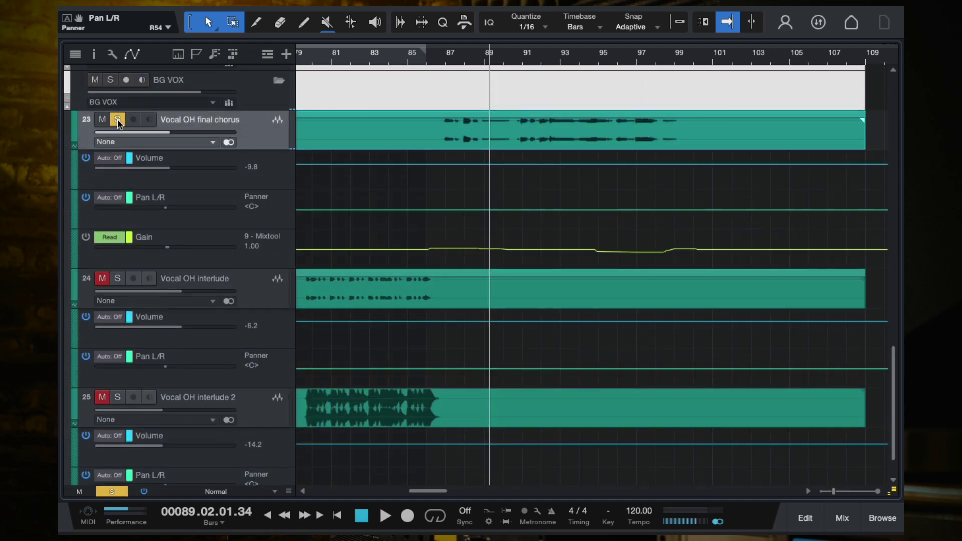
pyautogui.press('space')
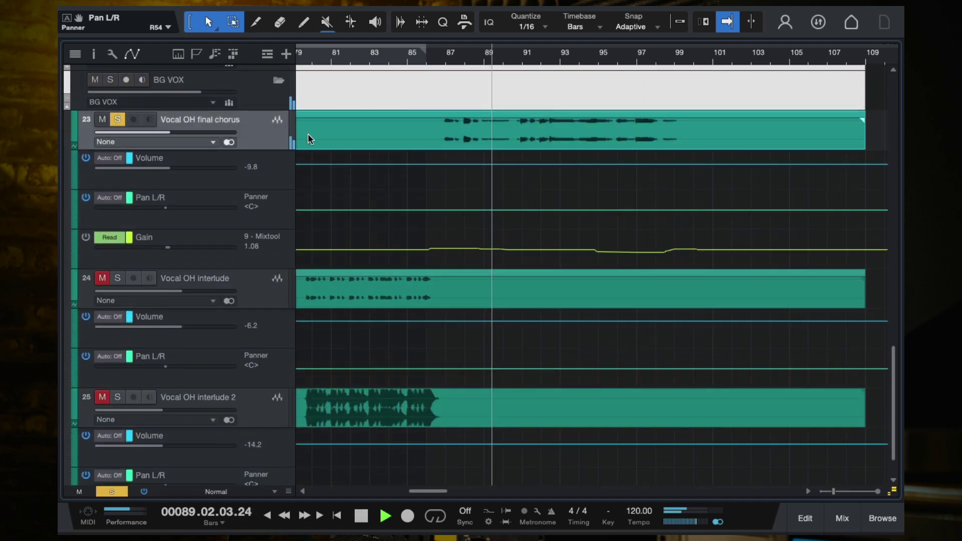
# Select the Vocal OH final chorus Pan L/R automation, stop at about bar 91, and examine the lane across the whole song
pyautogui.click(271, 212)
pyautogui.press('w')
pyautogui.press('w')
pyautogui.press('w')
pyautogui.press('w')
pyautogui.press('space')
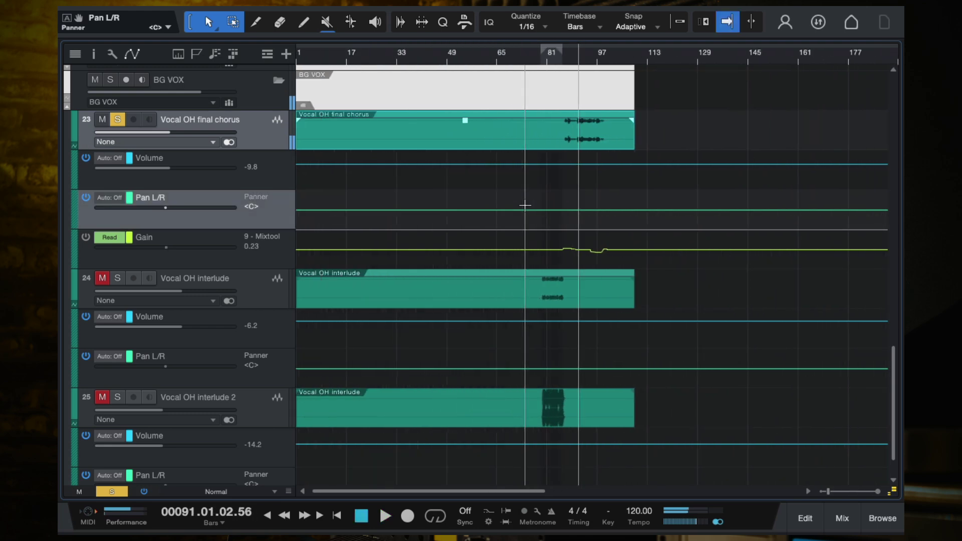
pyautogui.press('w')
pyautogui.scroll(-2, 301, 230)
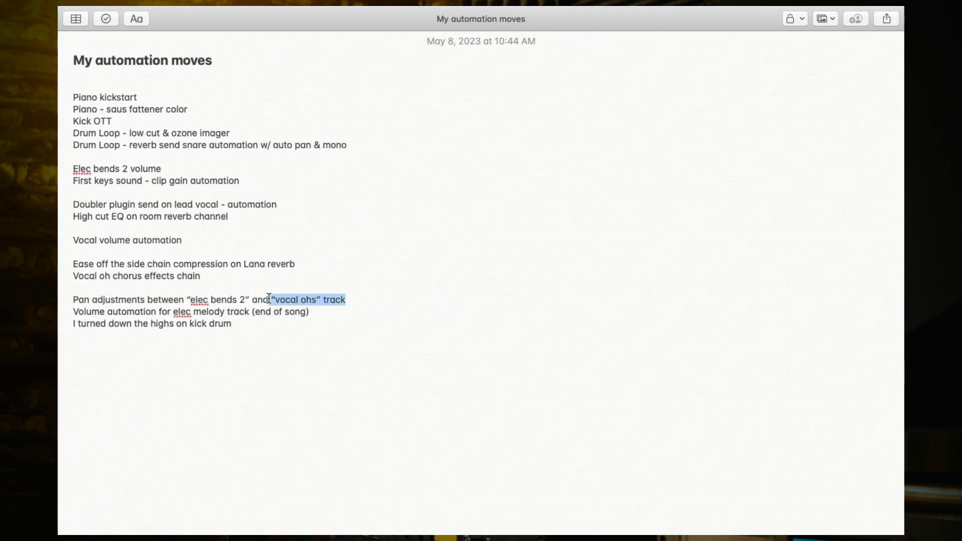
# Delete the selected “vocal ohs” track wording from the note's pan adjustments line and go back to the elec bends 2 track in the song
pyautogui.press('BackSpace')
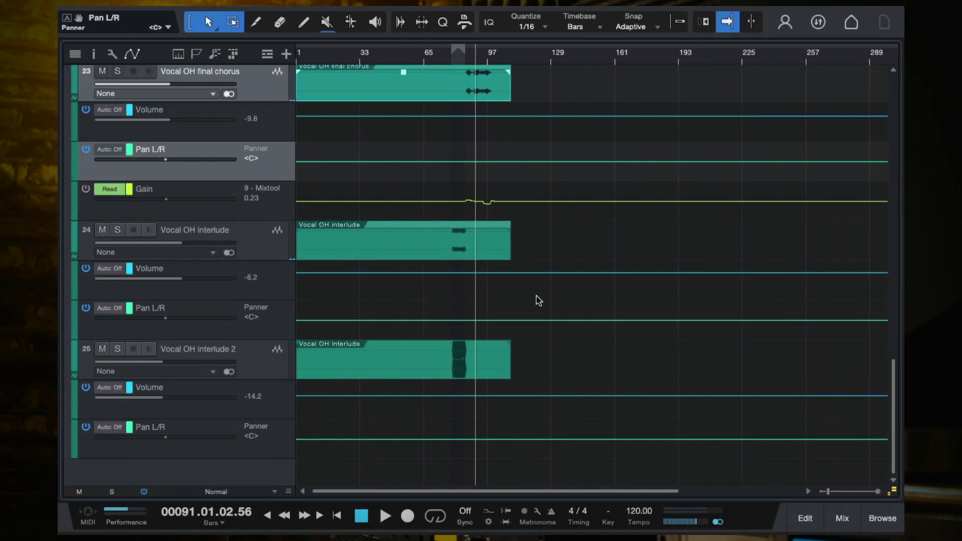
pyautogui.scroll(15, 536, 300)
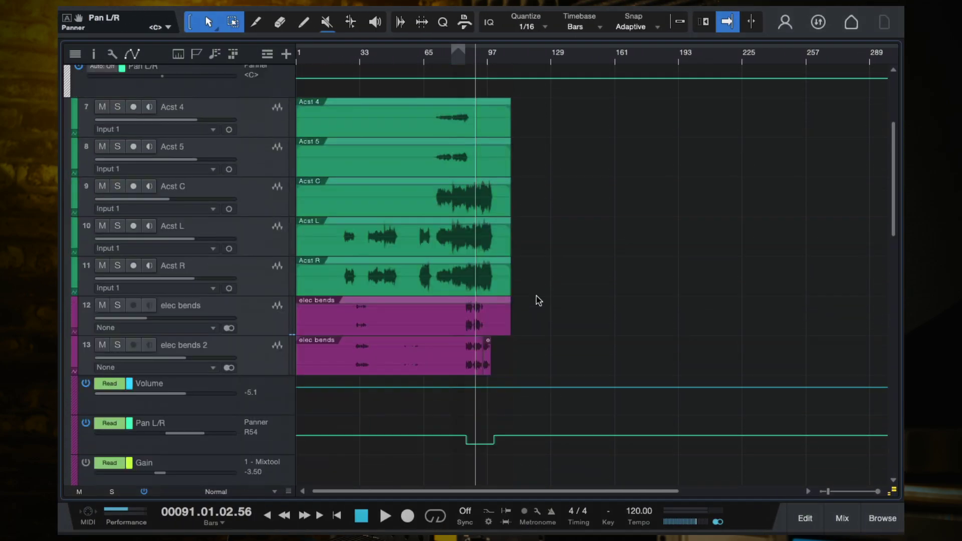
# Find the elec melody track, select its clip, and play briefly from about bar 94 near the raised Gain automation
pyautogui.scroll(5, 539, 300)
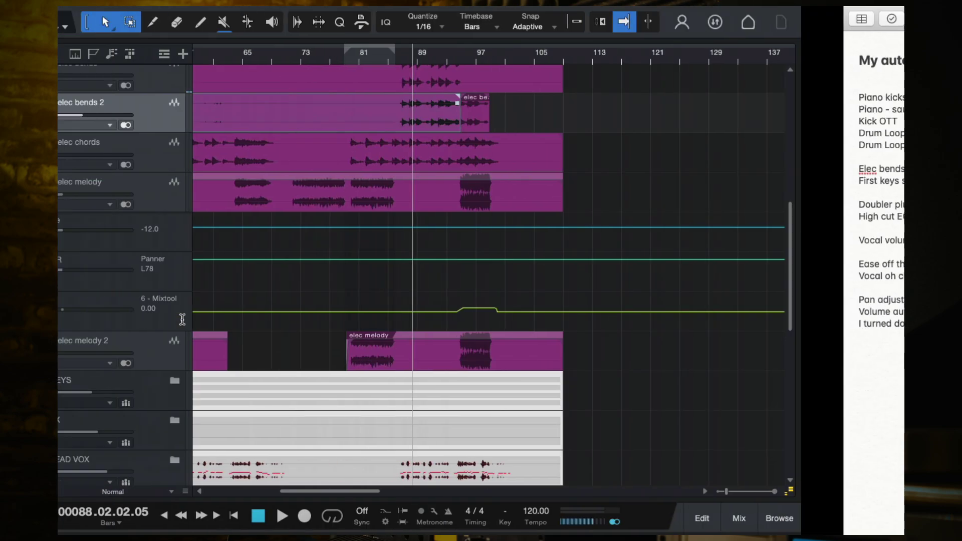
pyautogui.hotkey('ctrl', 'z')
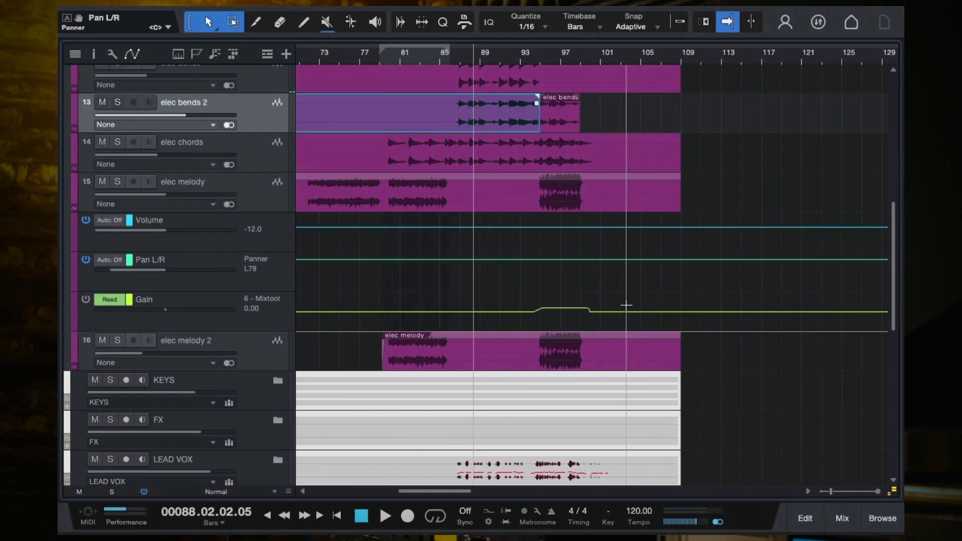
pyautogui.scroll(-1, 601, 296)
pyautogui.keyDown('ctrl'); pyautogui.scroll(3, 571, 280); pyautogui.keyUp('ctrl')
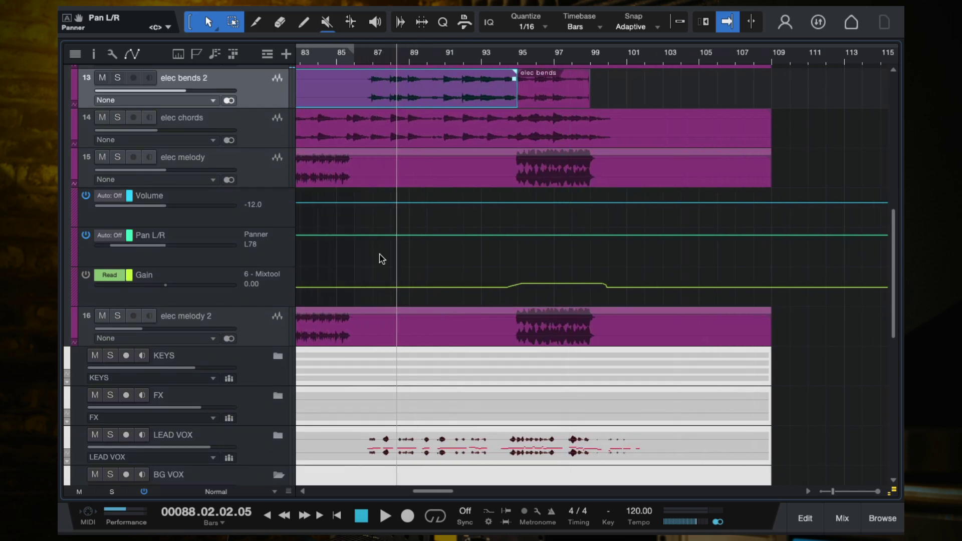
pyautogui.click(269, 177)
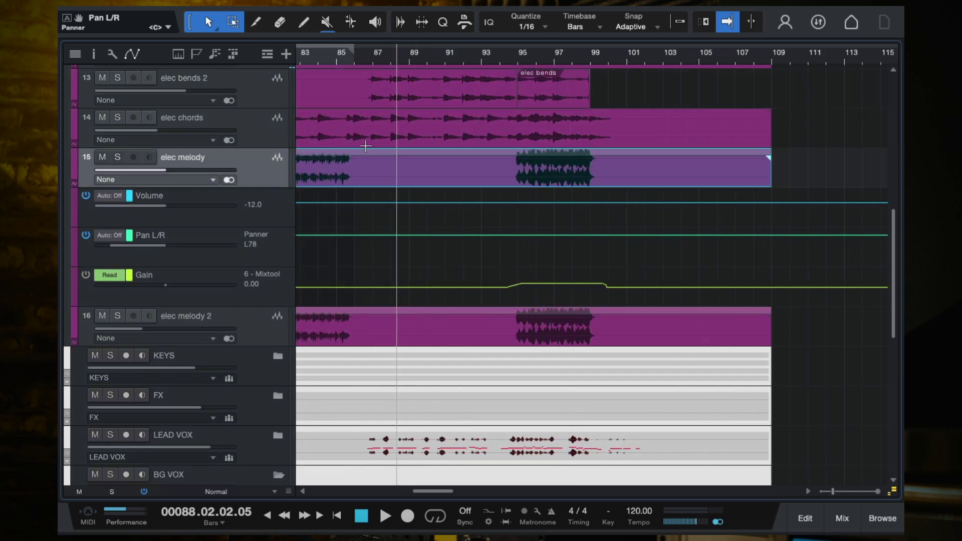
pyautogui.click(502, 60)
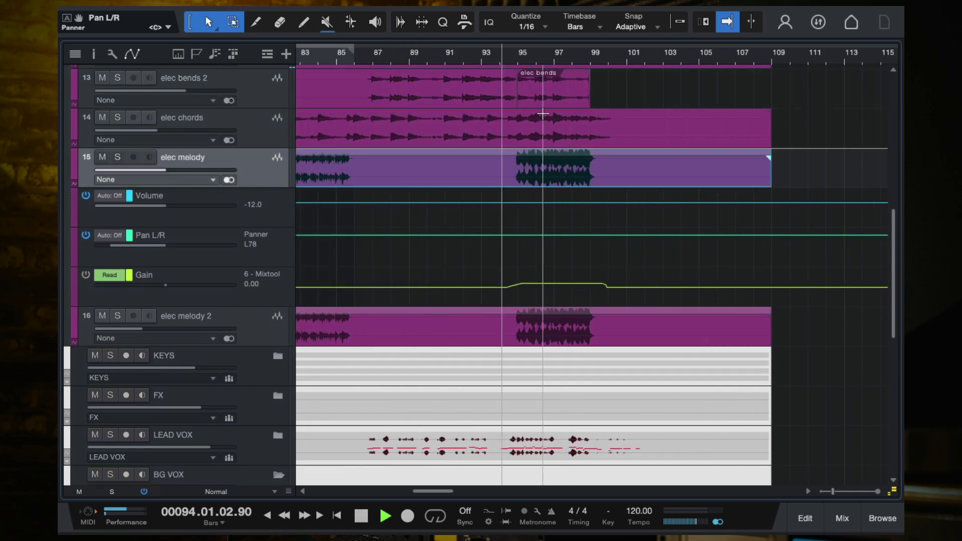
pyautogui.keyDown('ctrl'); pyautogui.scroll(2, 542, 114); pyautogui.keyUp('ctrl')
pyautogui.press('space')
# Play the full mix from about bar 92, solo elec melody during playback, and stop at about bar 98
pyautogui.click(434, 59)
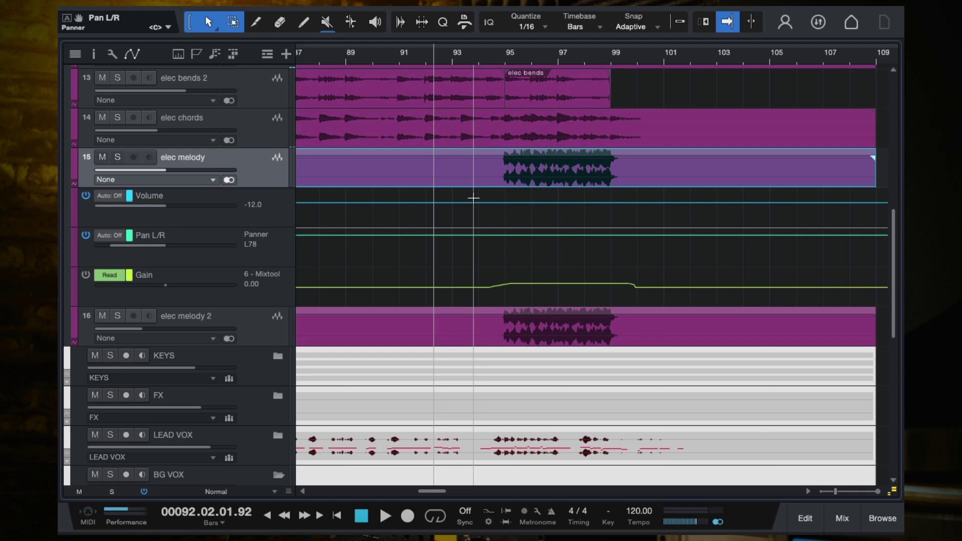
pyautogui.press('space')
pyautogui.press('e')
pyautogui.press('w')
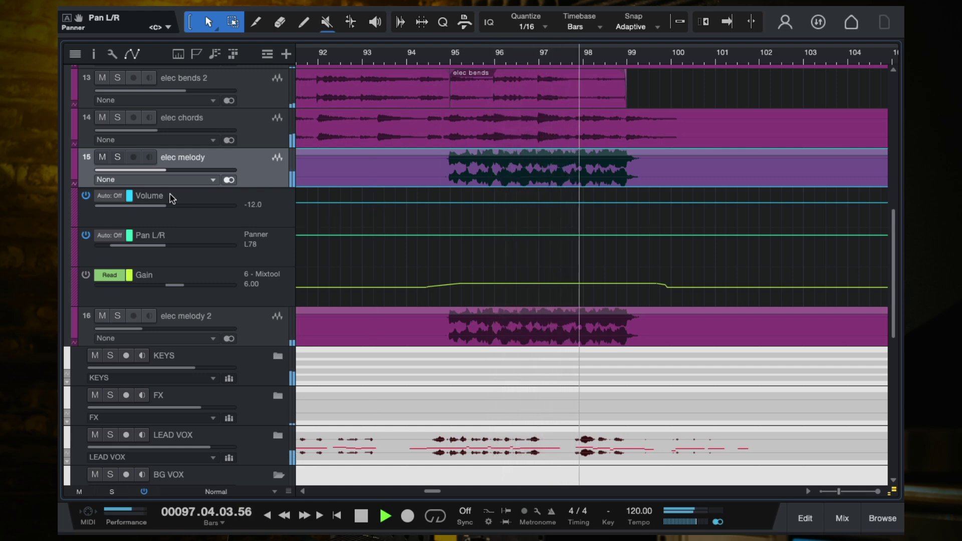
pyautogui.click(118, 158)
pyautogui.press('f')
pyautogui.press('space')
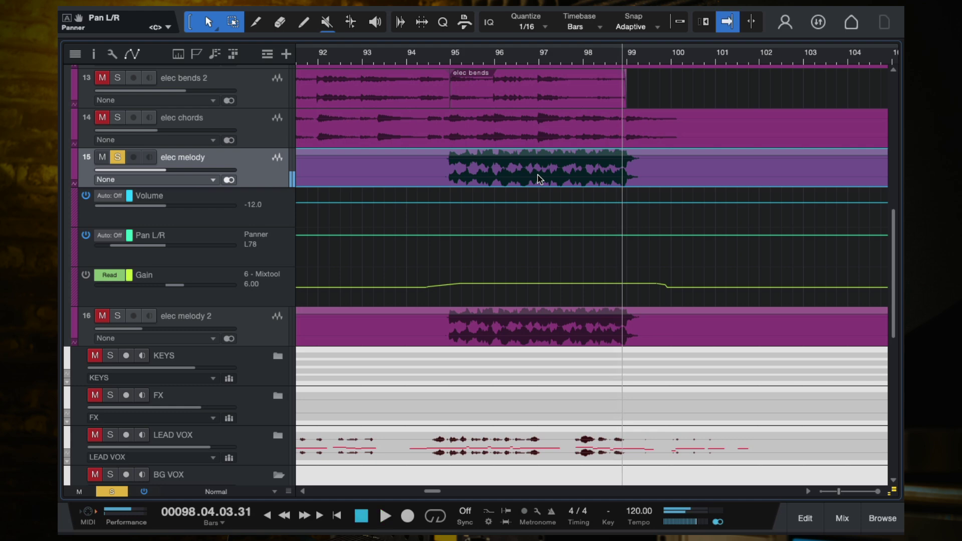
# Play the soloed elec melody from about bar 95, and compare it with the earlier section from about bar 80
pyautogui.click(457, 56)
pyautogui.press('space')
pyautogui.press('w')
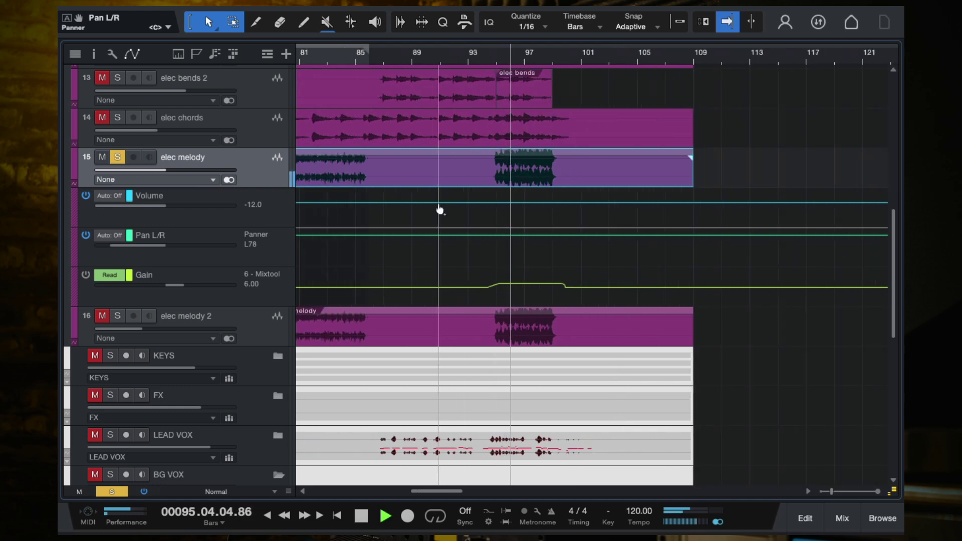
pyautogui.hscroll(-3, 436, 206)
pyautogui.click(411, 57)
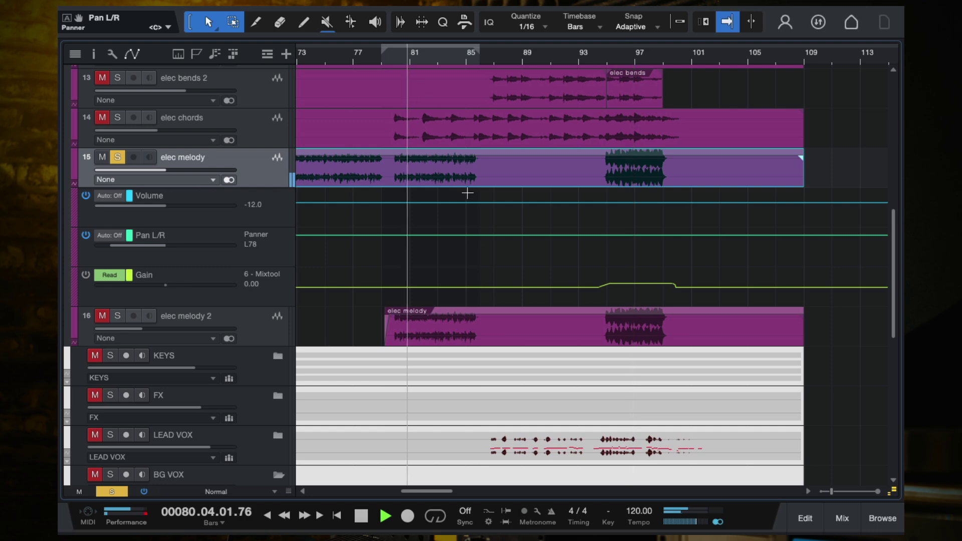
# Unsolo elec melody and listen to the full mix, jumping back to play from about bar 65
pyautogui.press('f')
pyautogui.click(118, 158)
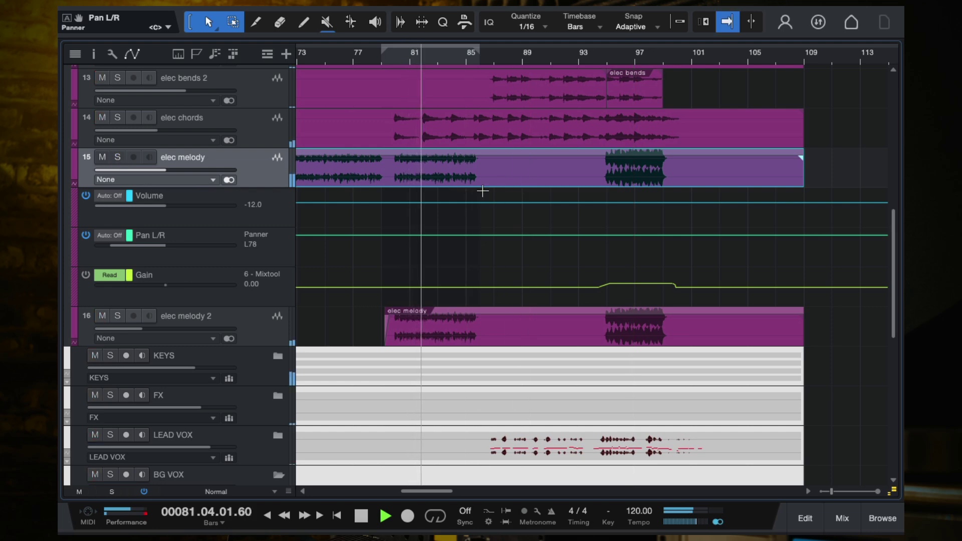
pyautogui.press('w')
pyautogui.press('w')
pyautogui.click(372, 58)
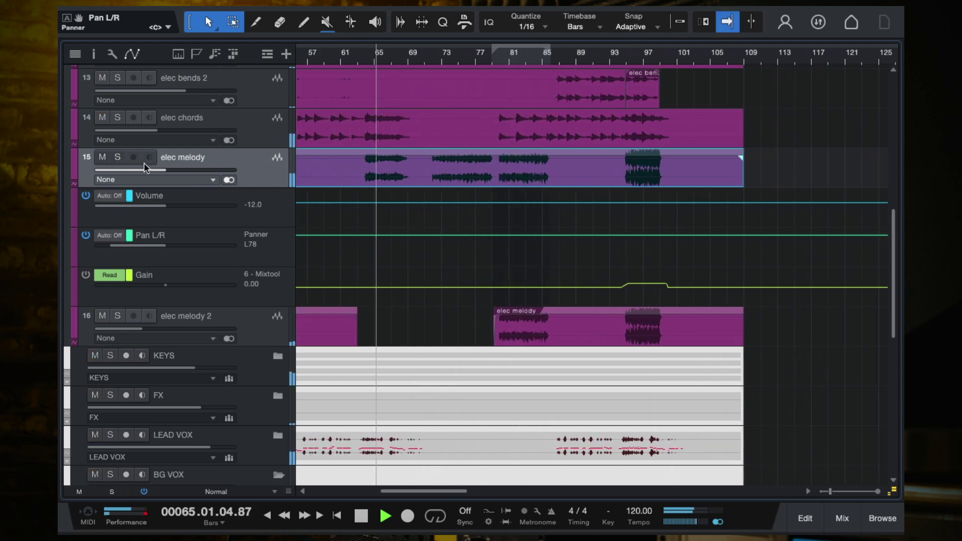
# Solo elec melody again, stop at about bar 68, and bring its earlier sections into view
pyautogui.click(118, 157)
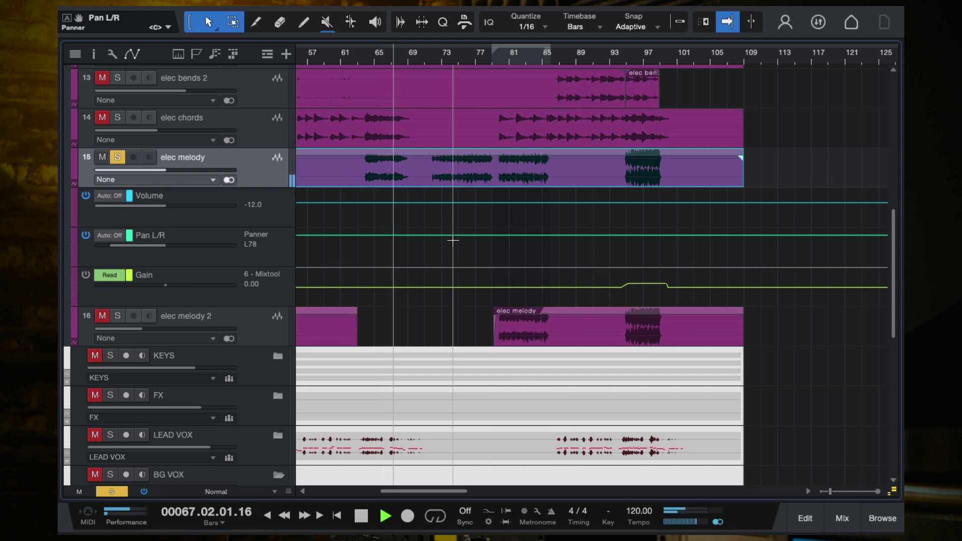
pyautogui.press('w')
pyautogui.press('space')
pyautogui.hscroll(-3, 534, 259)
pyautogui.hscroll(4, 534, 259)
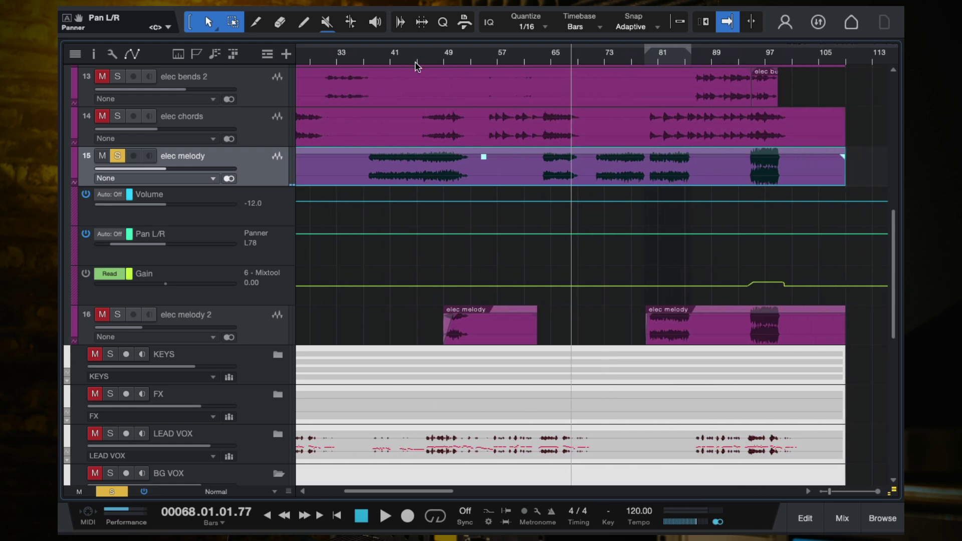
# Play the soloed elec melody from about bar 42, about bar 65 and about bar 83 to compare its sections
pyautogui.click(396, 55)
pyautogui.press('space')
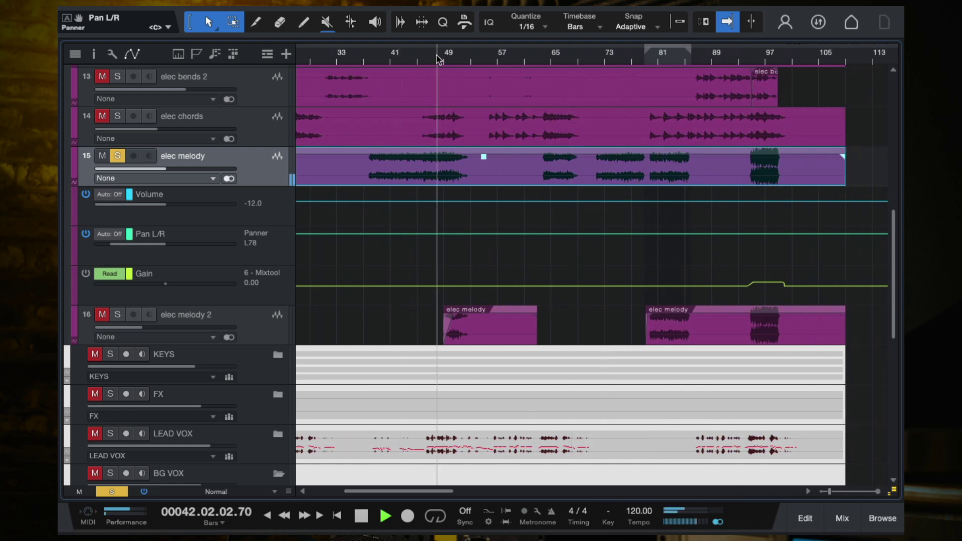
pyautogui.click(554, 58)
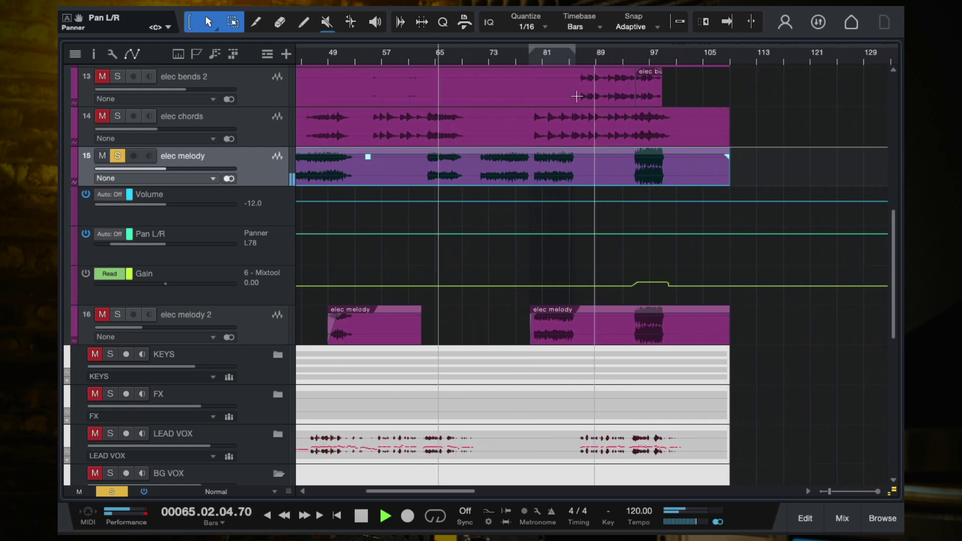
pyautogui.click(555, 55)
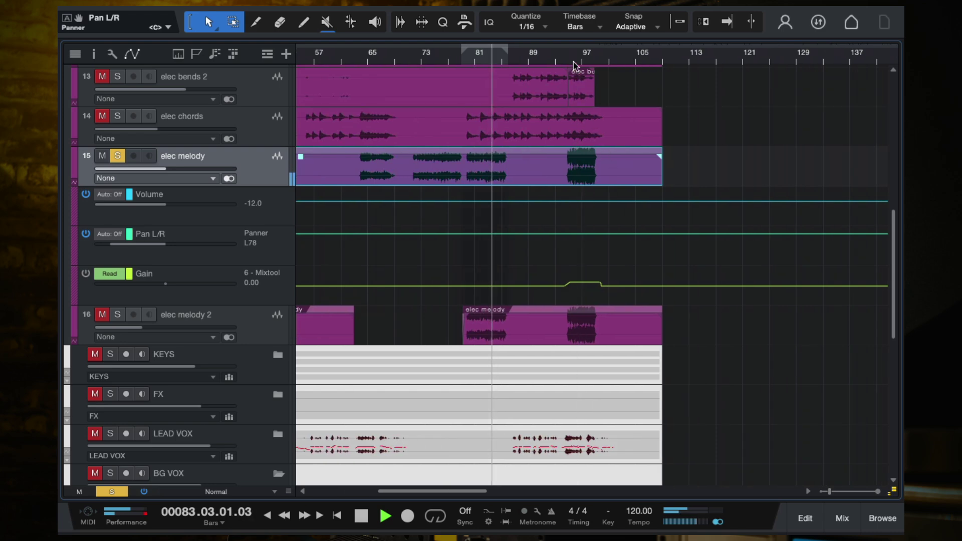
# Stop playback, select the elec melody Gain automation, and examine its raised points around bars 94 to 100 up close
pyautogui.click(279, 294)
pyautogui.press('space')
pyautogui.press('f')
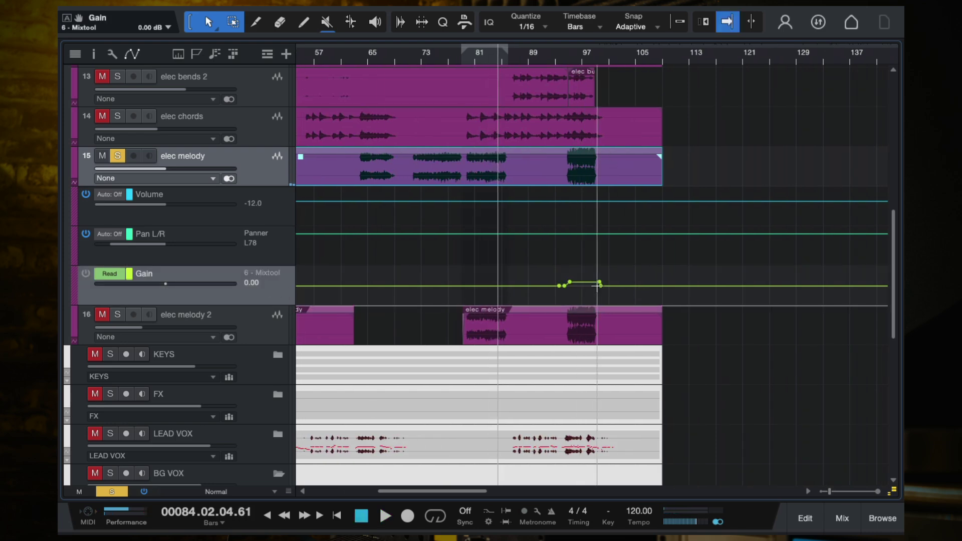
pyautogui.scroll(3, 596, 285)
pyautogui.scroll(3, 531, 296)
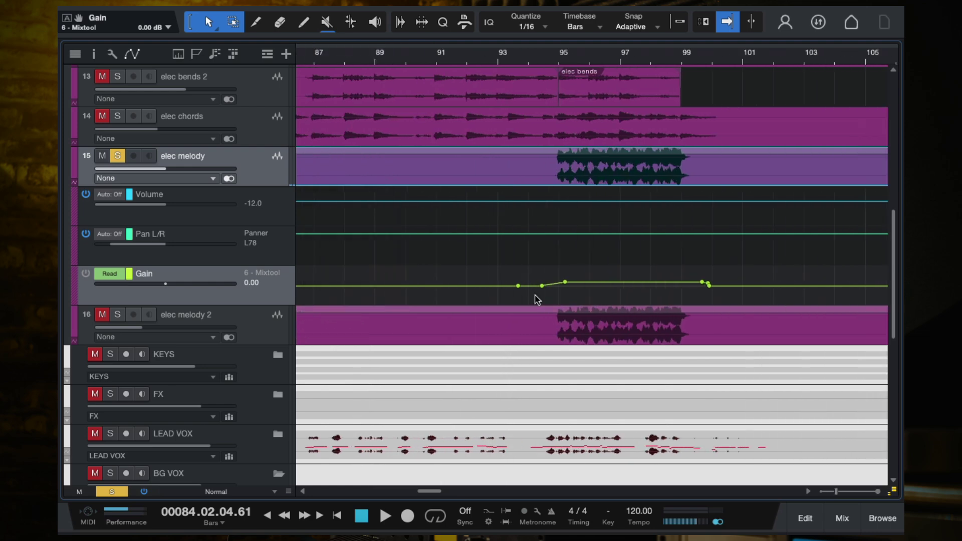
# Play the soloed elec melody from about bar 94, and unsolo it to hear the raised gain in the full mix
pyautogui.click(534, 58)
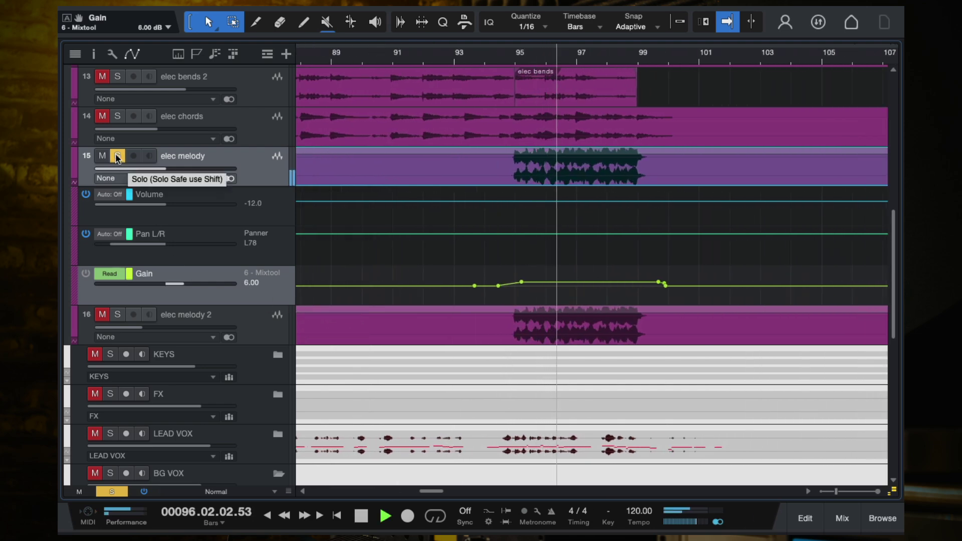
pyautogui.press('s')
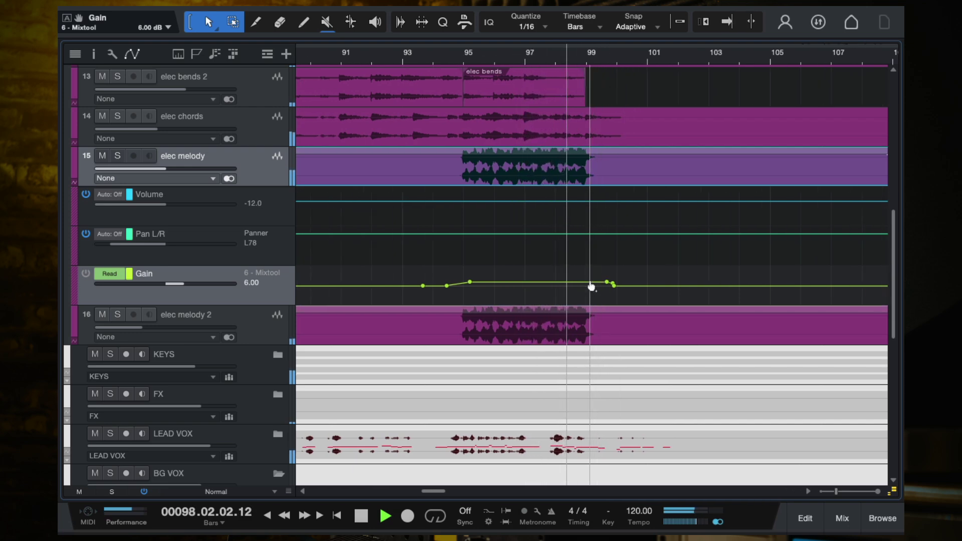
pyautogui.scroll(-1, 591, 286)
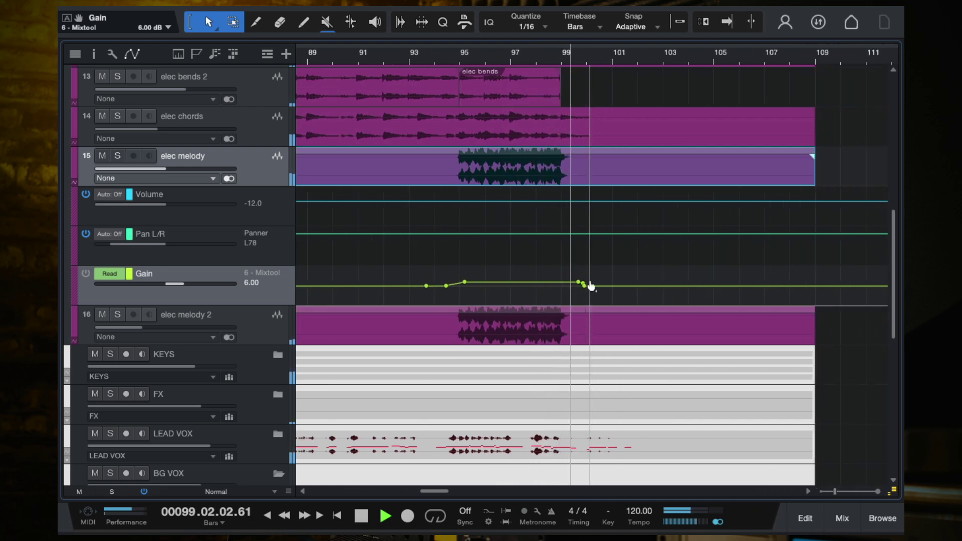
# Play the mix from about bar 94 with elec melody muted, unmute the track to compare, and stop at about bar 97
pyautogui.click(435, 52)
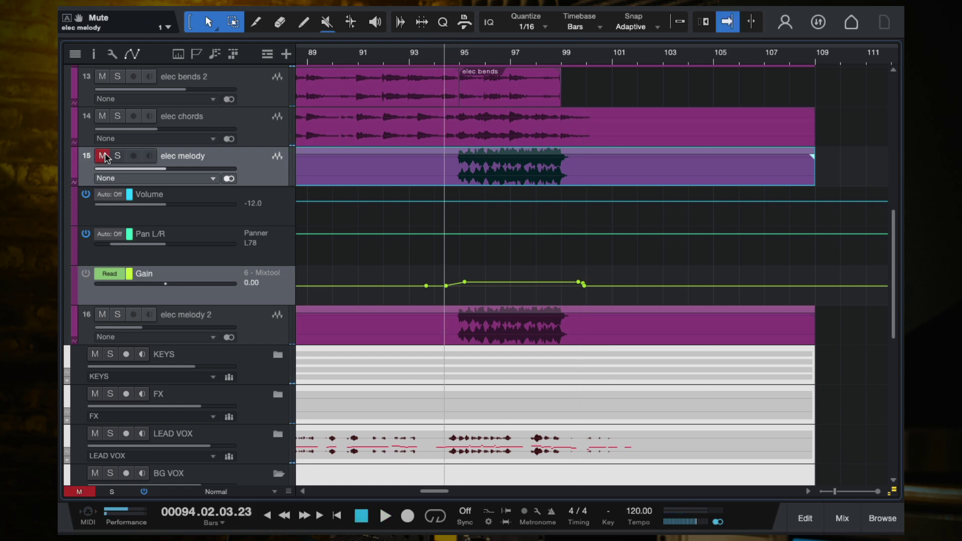
pyautogui.press('space')
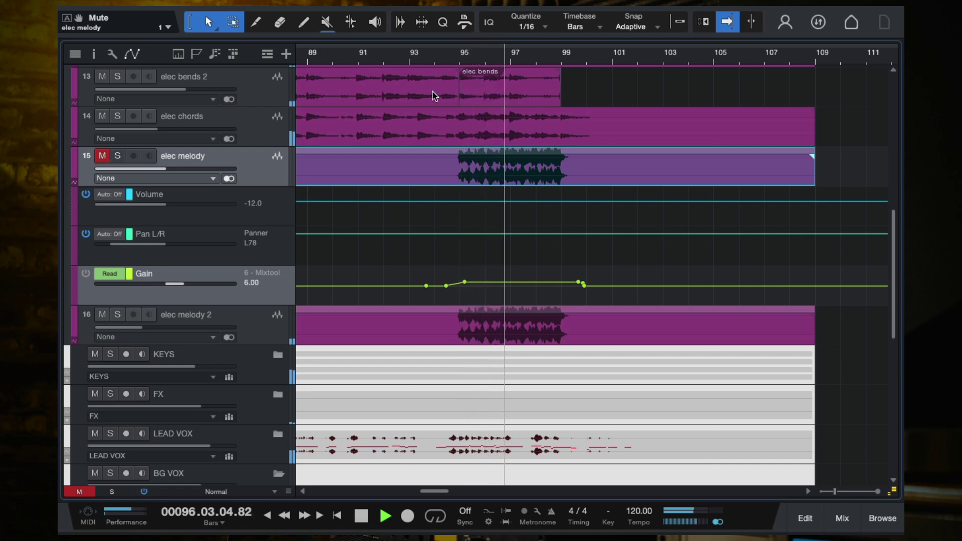
pyautogui.click(436, 63)
pyautogui.click(102, 156)
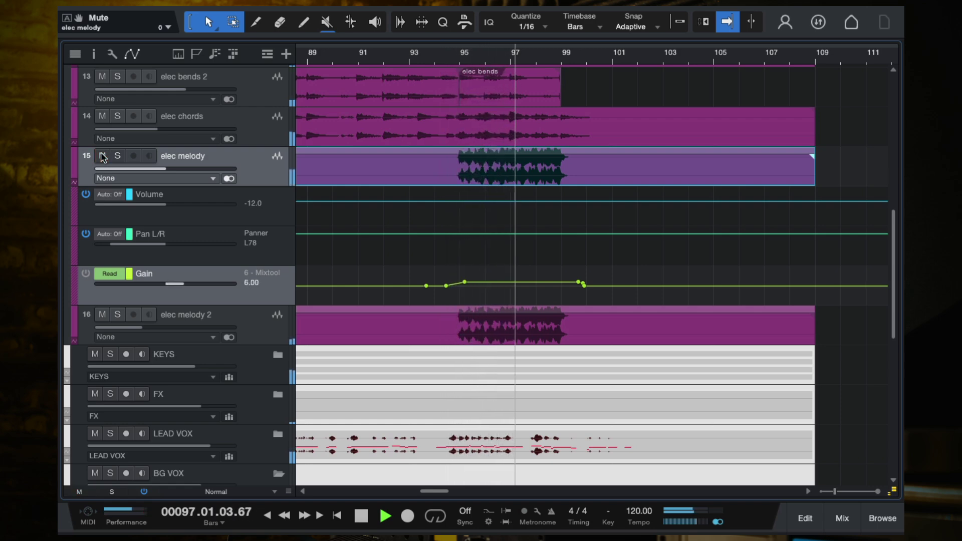
pyautogui.press('space')
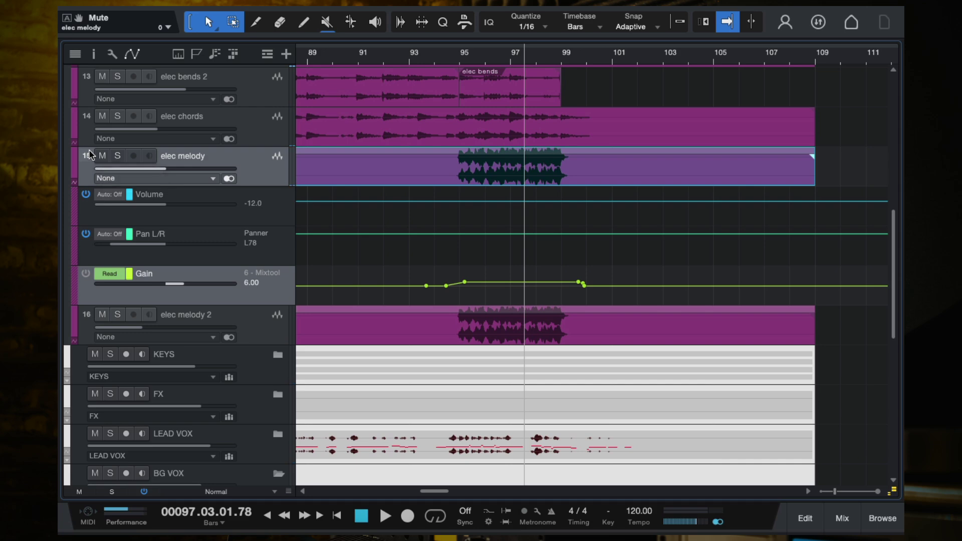
# Examine the elec melody waveform and Gain automation, comparing the final chorus with the track's earlier sections
pyautogui.scroll(-4, 430, 187)
pyautogui.scroll(-3, 430, 188)
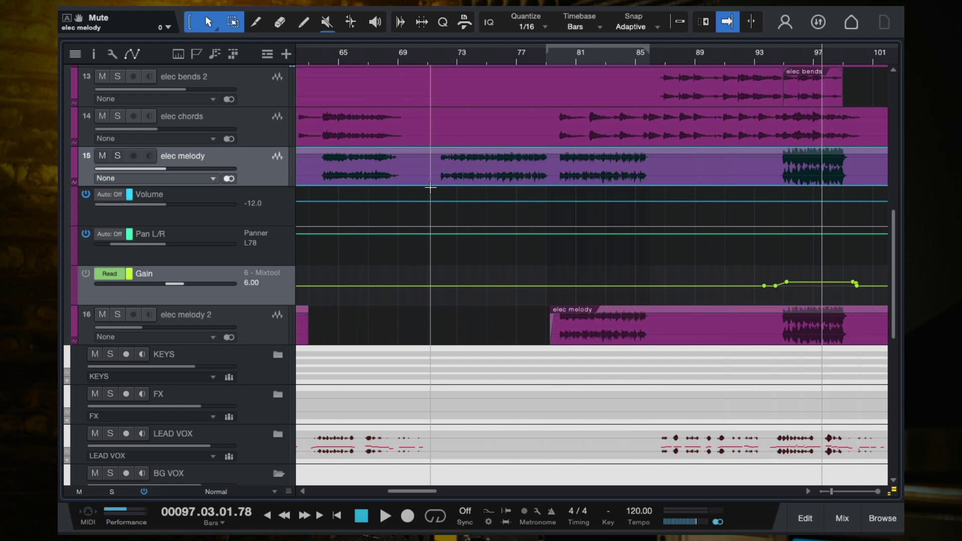
pyautogui.scroll(3, 586, 226)
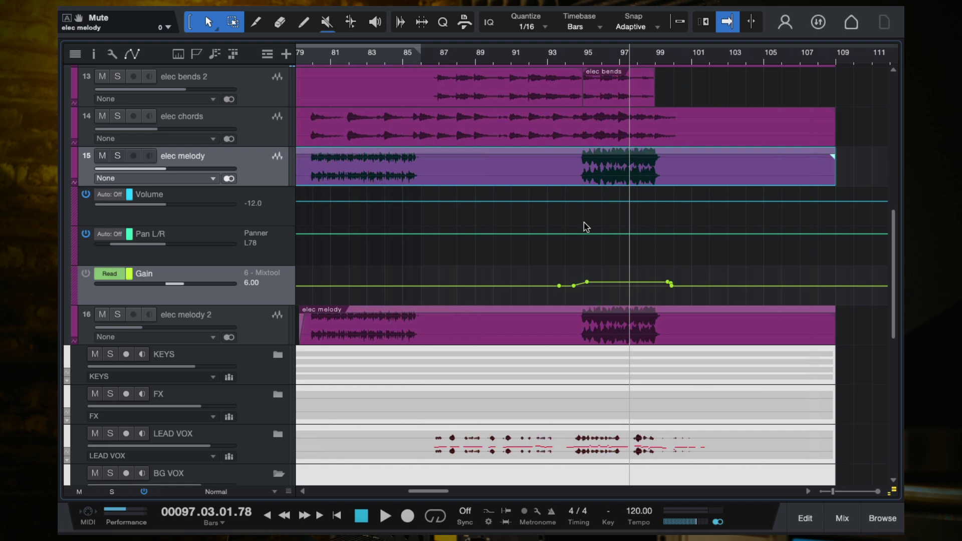
pyautogui.scroll(-4, 555, 225)
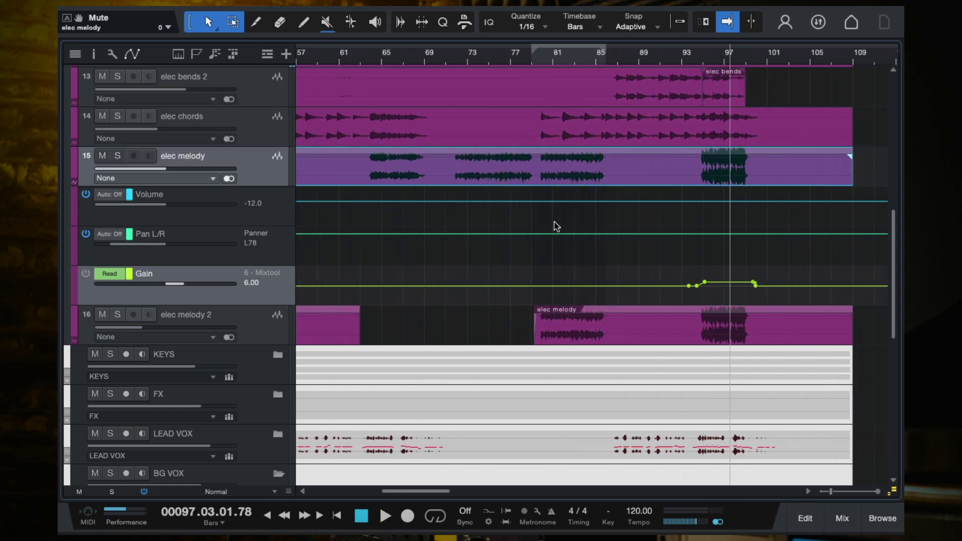
pyautogui.hscroll(-2, 556, 226)
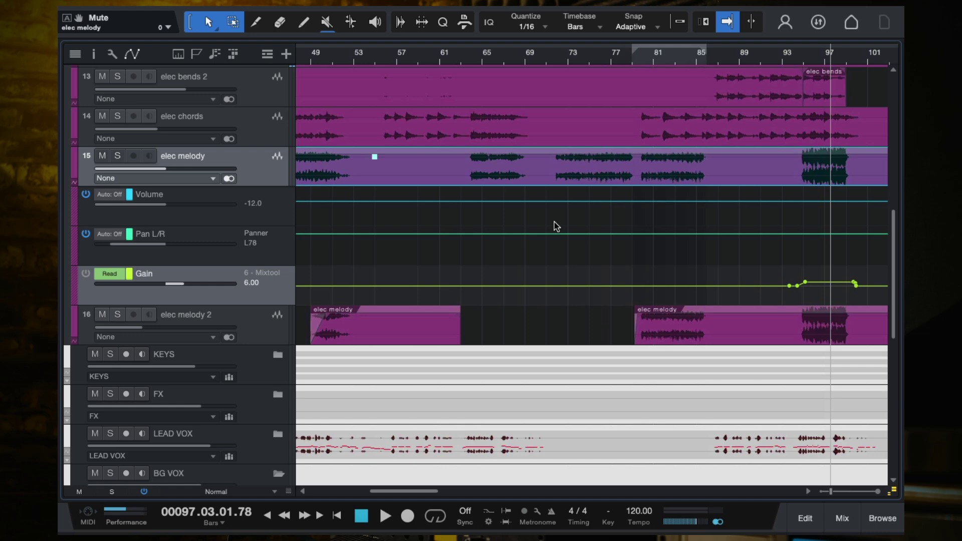
pyautogui.hscroll(5, 617, 257)
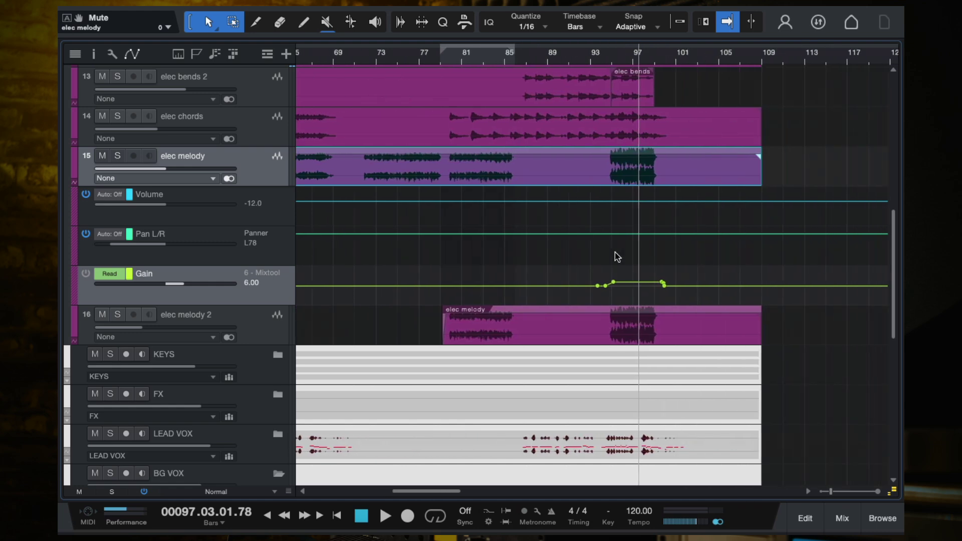
pyautogui.click(519, 190)
pyautogui.press('w')
pyautogui.press('w')
pyautogui.press('w')
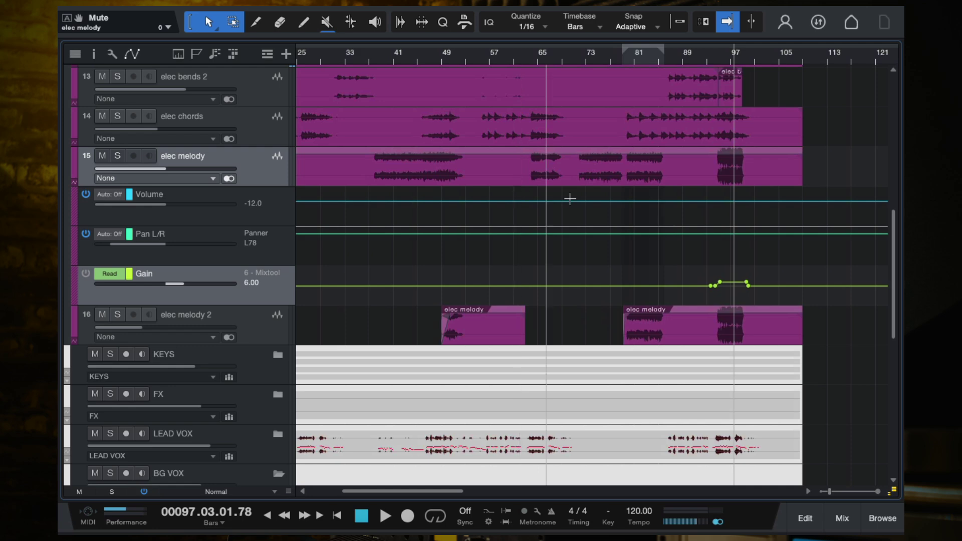
# Select the elec melody clip and move the playhead from about bar 94 to about bar 95 to inspect the Gain ramp
pyautogui.hscroll(5, 611, 212)
pyautogui.scroll(2, 536, 172)
pyautogui.scroll(2, 536, 171)
pyautogui.click(502, 62)
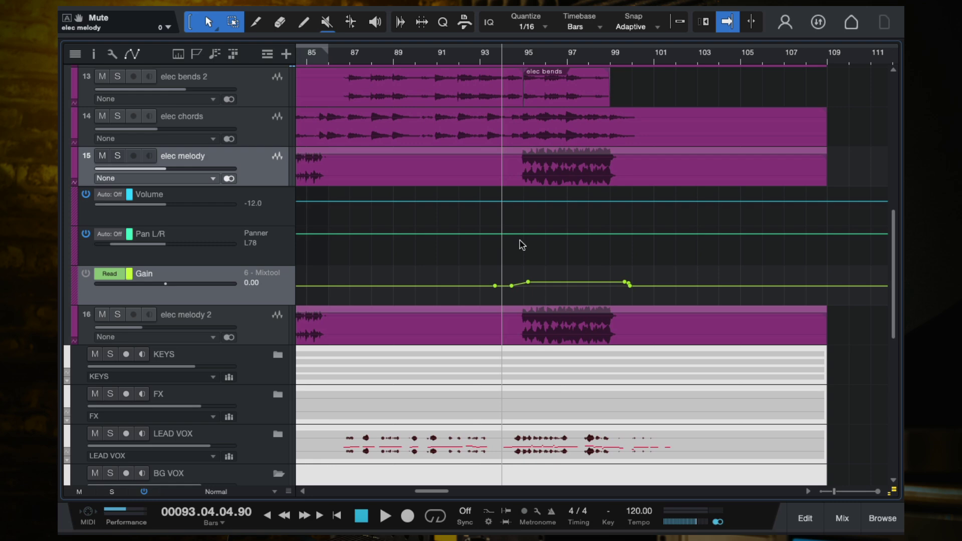
pyautogui.click(534, 181)
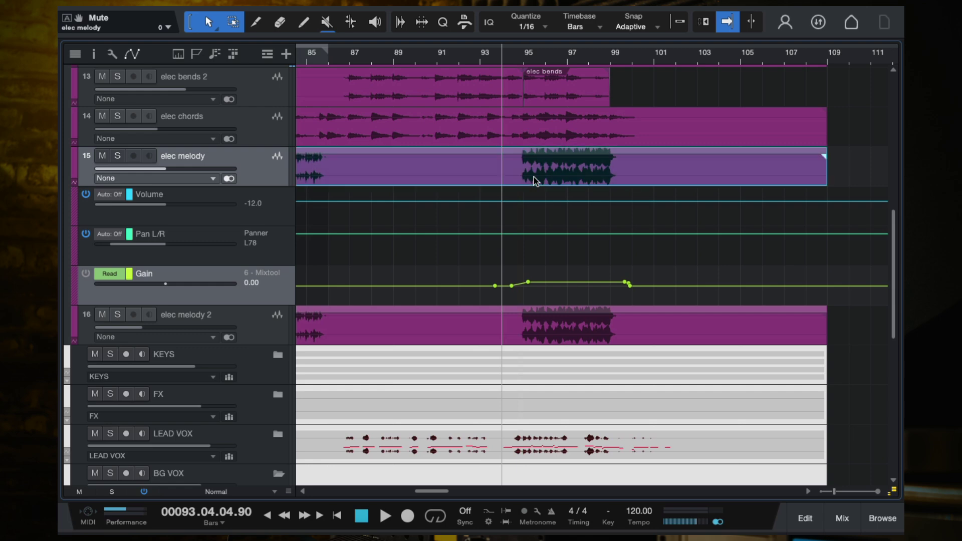
pyautogui.click(520, 49)
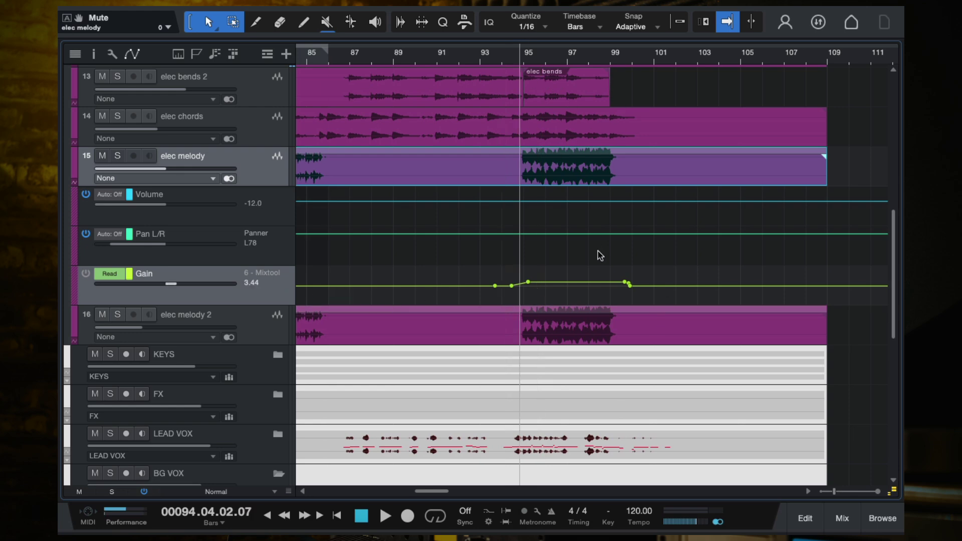
# Play the mix through the elec melody Gain ramp into bar 97, replay it from about bar 93, and set the playhead near bar 95
pyautogui.press('space')
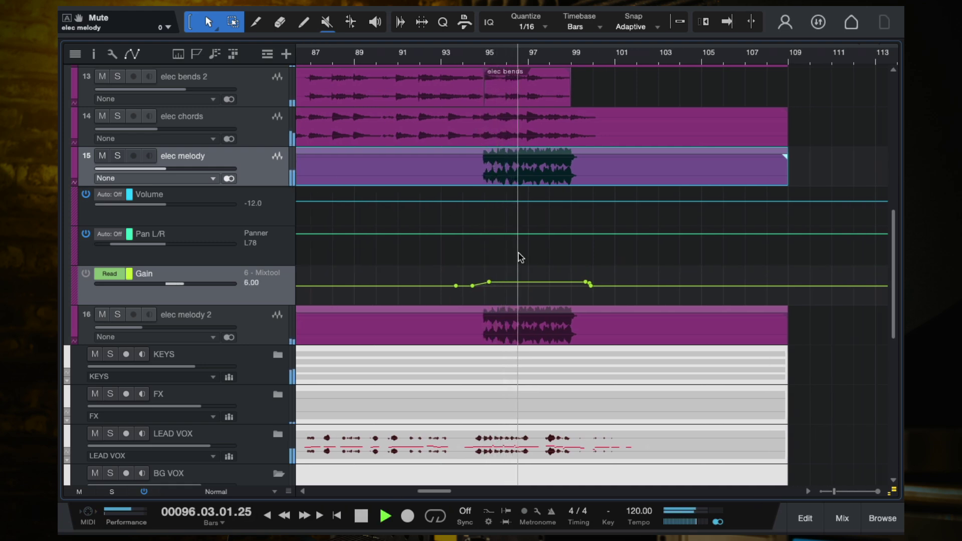
pyautogui.press('space')
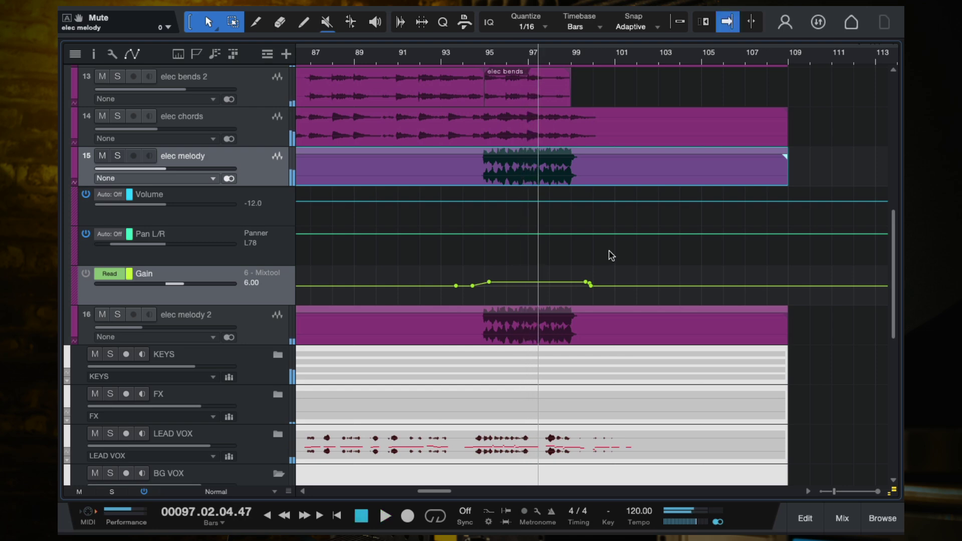
pyautogui.press('w')
pyautogui.press('w')
pyautogui.press('w')
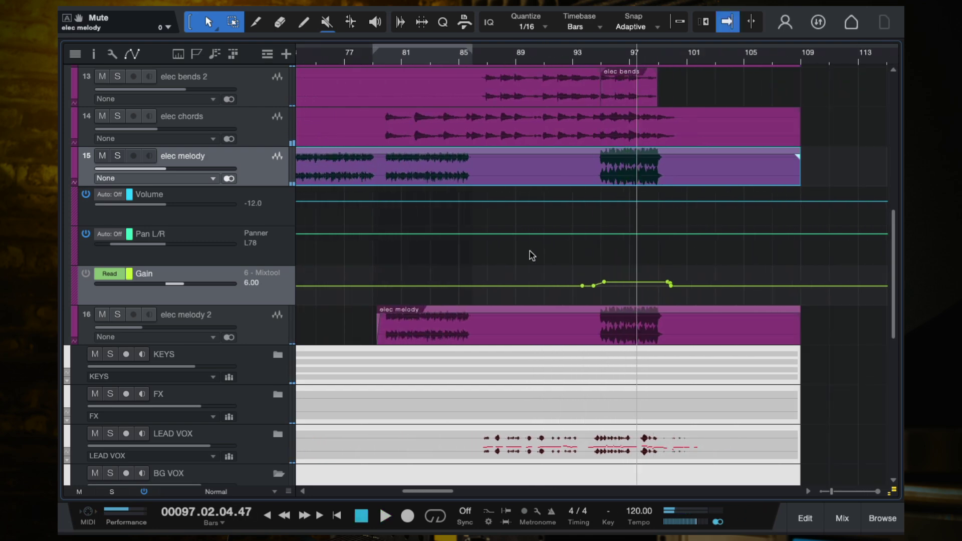
pyautogui.click(575, 60)
pyautogui.press('space')
pyautogui.click(601, 58)
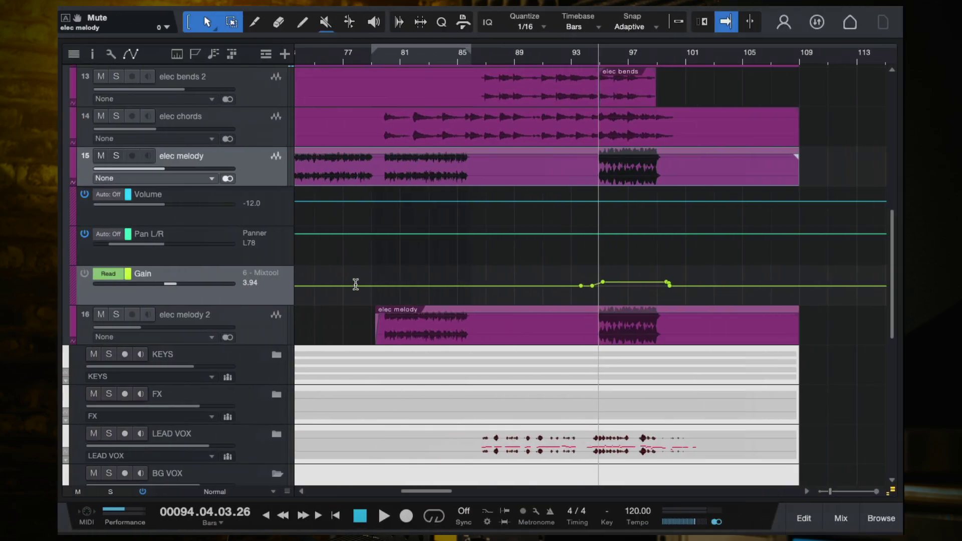
# Expand the DRUMS folder and inspect the first Fat Channel insert on Kick Acst, closing its window when done
pyautogui.scroll(5, 461, 270)
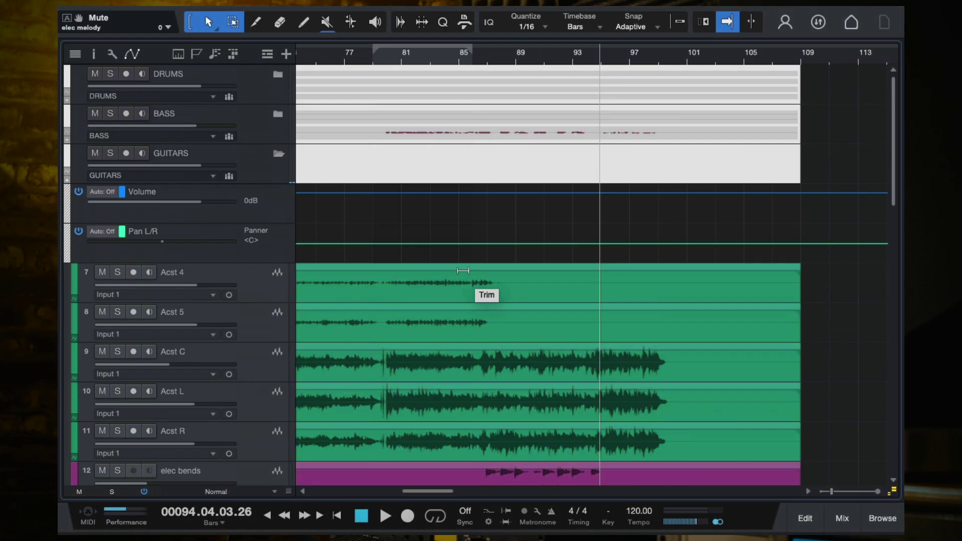
pyautogui.click(277, 76)
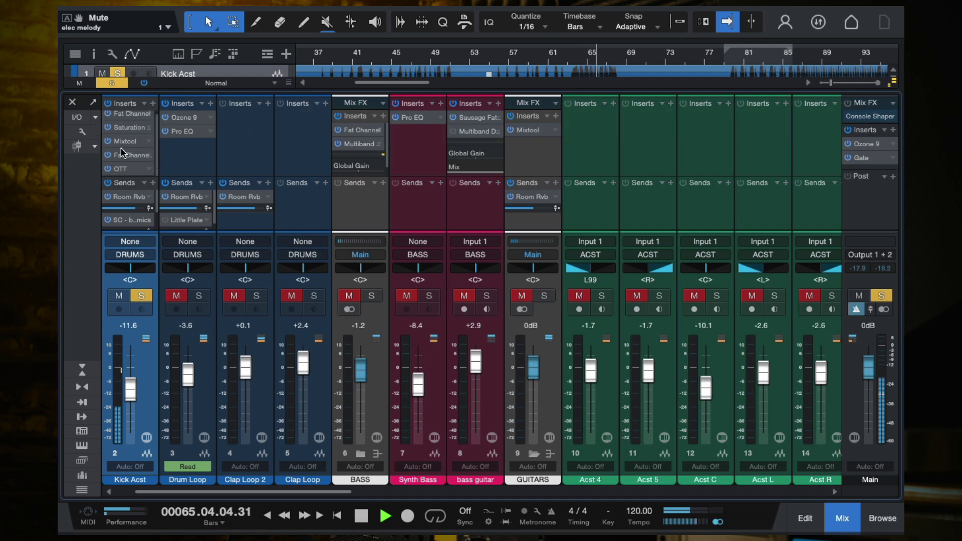
pyautogui.scroll(1, 155, 121)
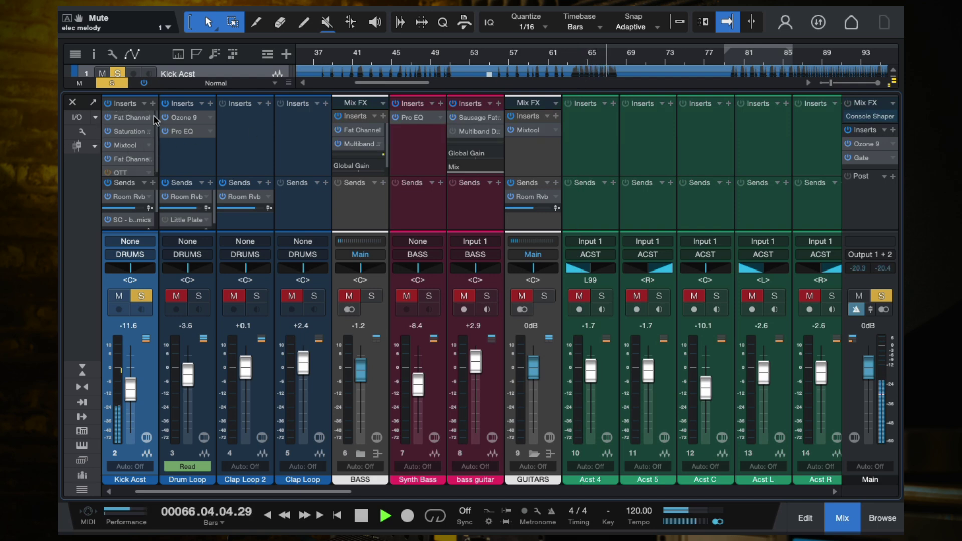
pyautogui.click(135, 118)
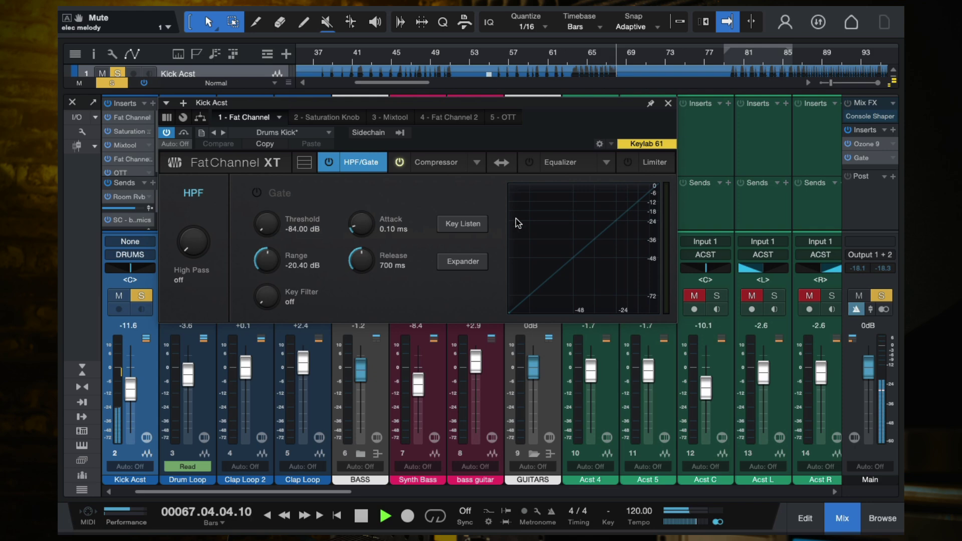
pyautogui.click(670, 104)
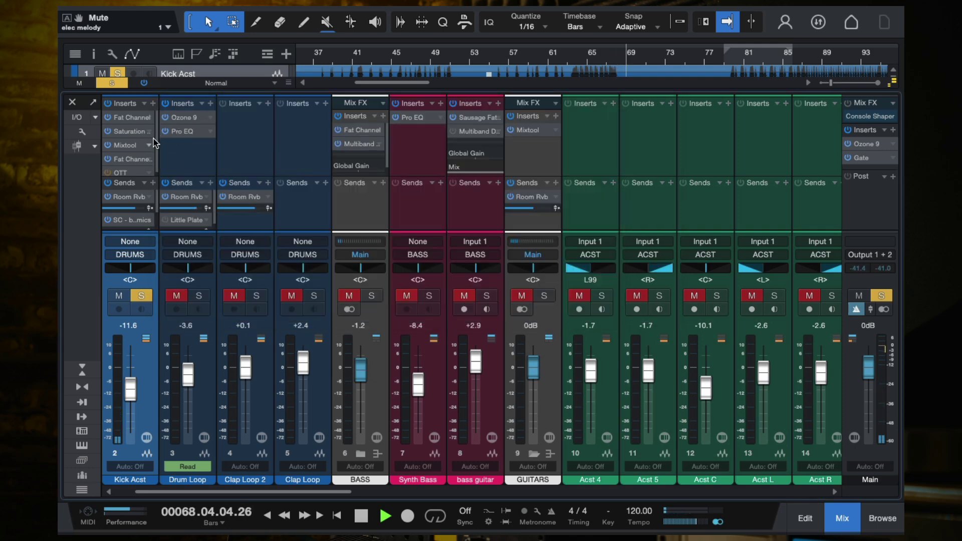
# Inspect the OTT insert on Kick Acst and close its window
pyautogui.scroll(-1, 155, 145)
pyautogui.click(121, 168)
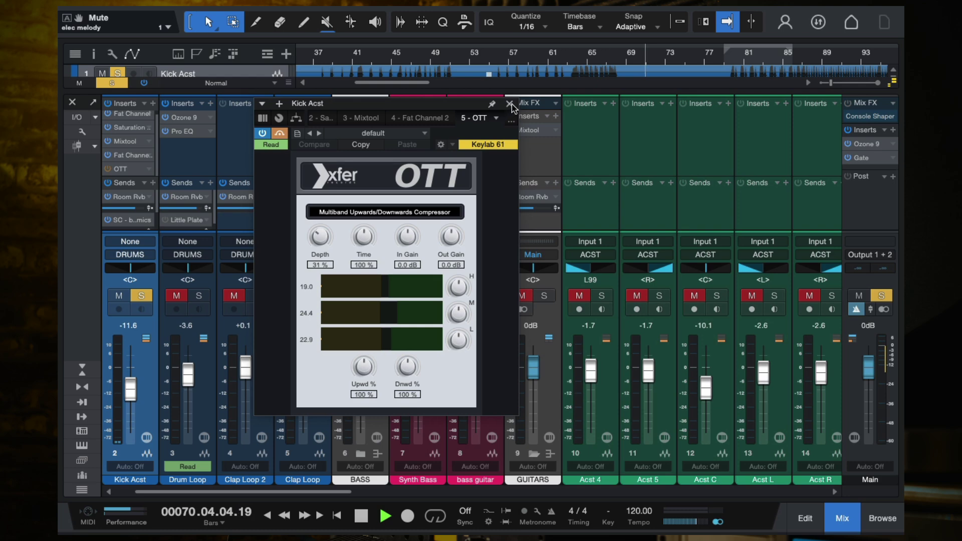
pyautogui.click(509, 104)
# Set the HMF gain to 10.72 dB in Kick Acst's Fat Channel 2 equalizer, with playback stopped, and close the plug-in and mixer
pyautogui.click(128, 155)
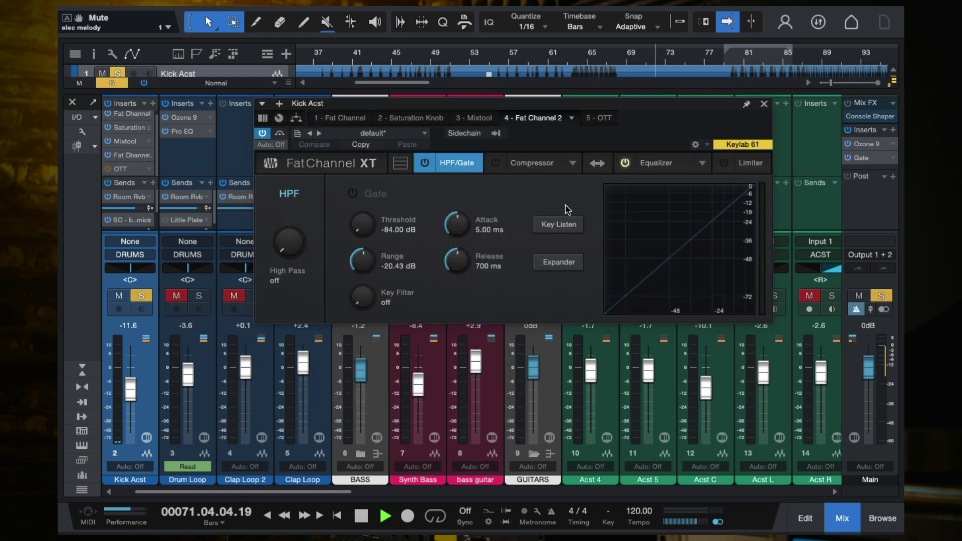
pyautogui.click(654, 163)
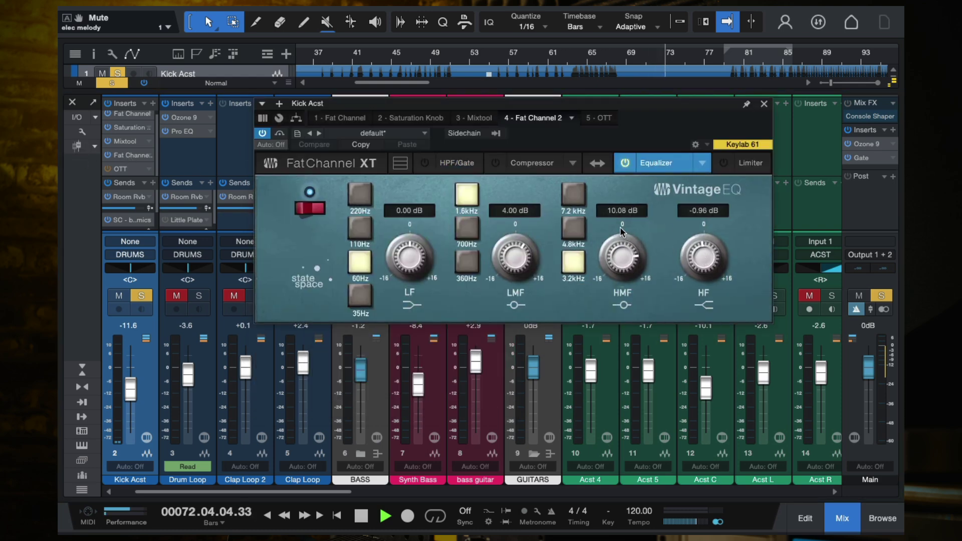
pyautogui.press('space')
pyautogui.moveTo(624, 256); pyautogui.dragTo(627, 255)
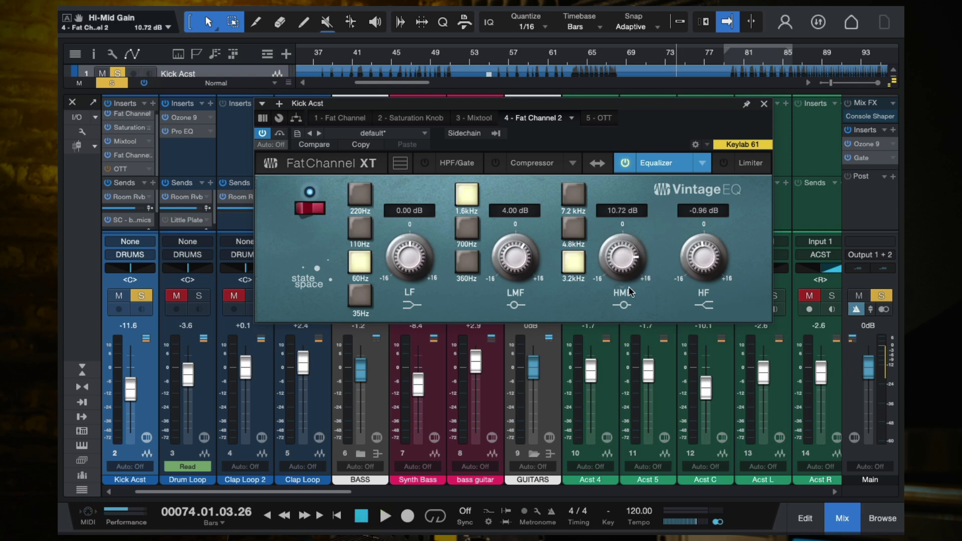
pyautogui.click(763, 104)
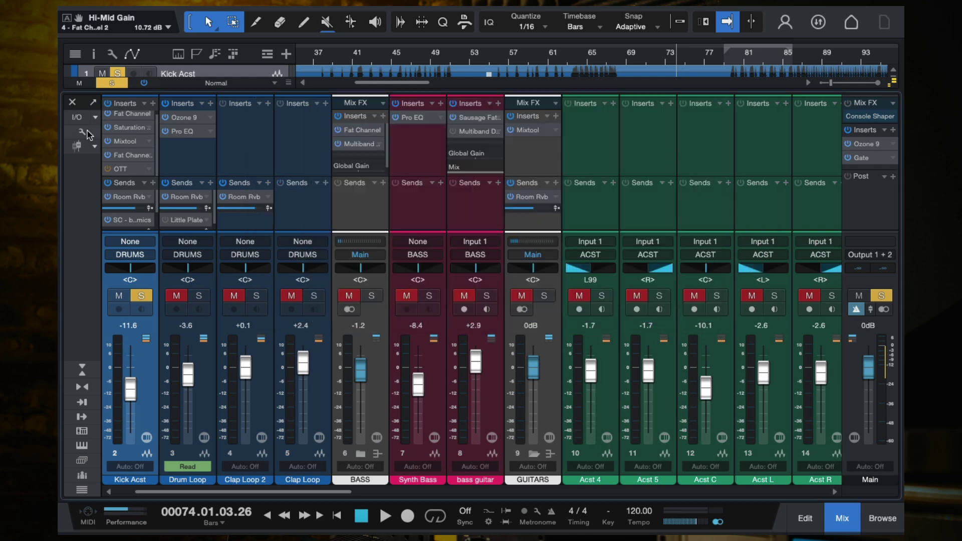
pyautogui.click(73, 103)
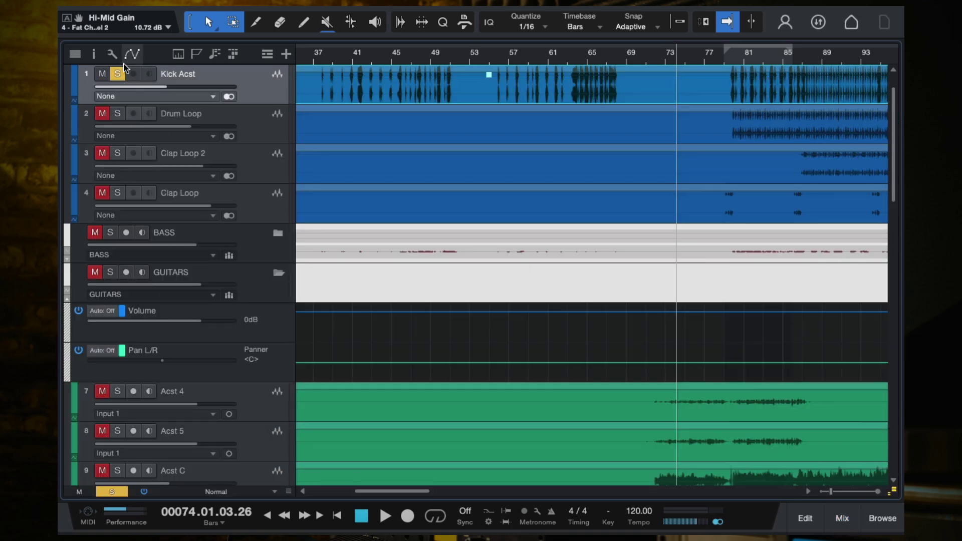
# Examine the whole song's arrangement across the drum, bass and acoustic guitar tracks
pyautogui.press('w')
pyautogui.press('w')
pyautogui.press('w')
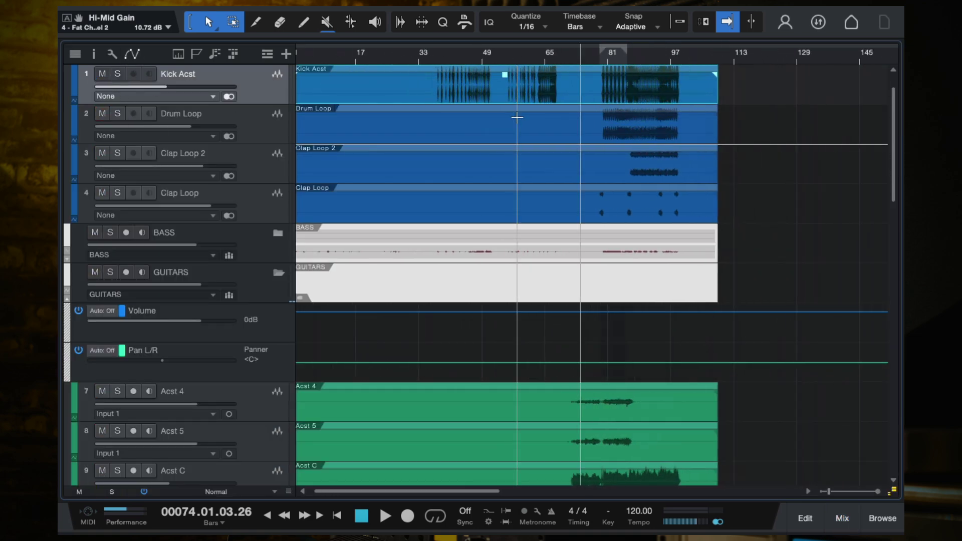
pyautogui.press('w')
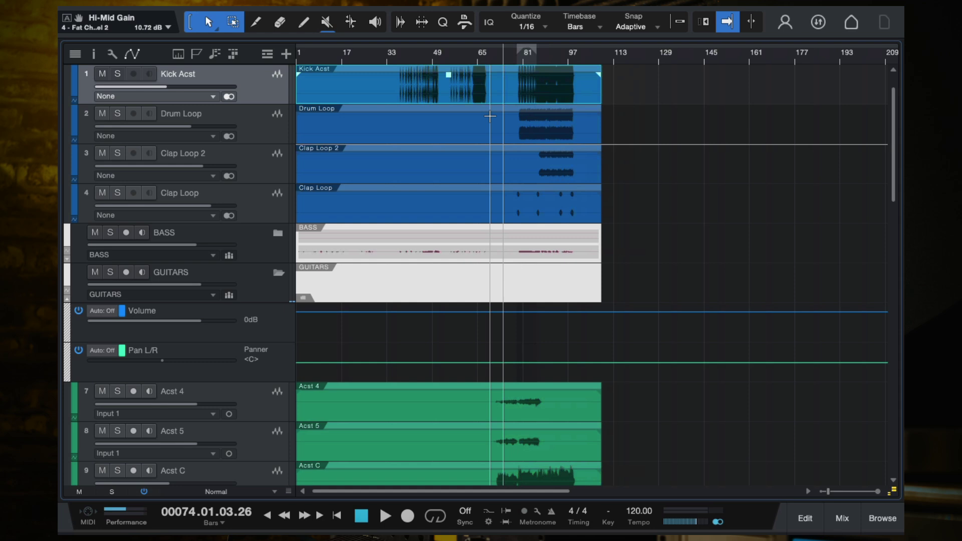
pyautogui.press('e')
pyautogui.press('w')
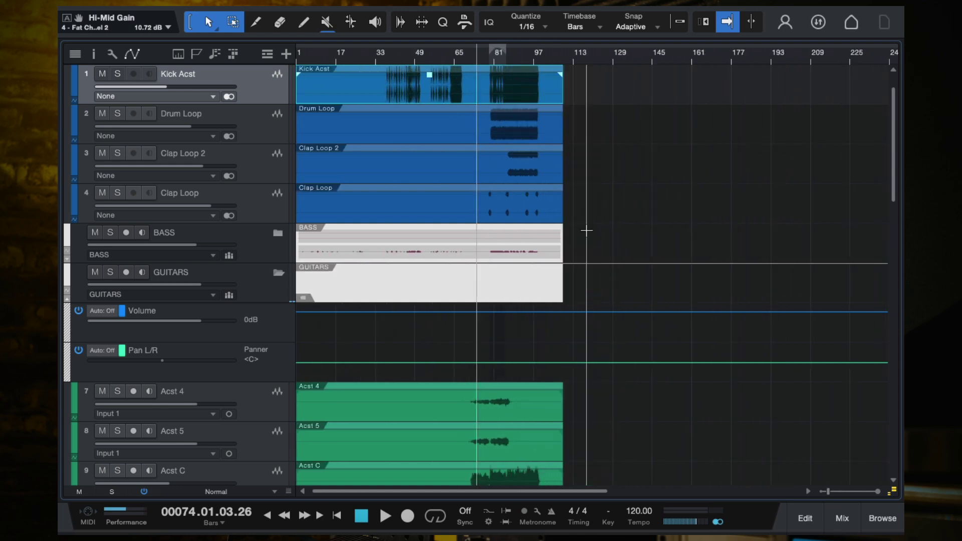
pyautogui.press('e')
pyautogui.press('w')
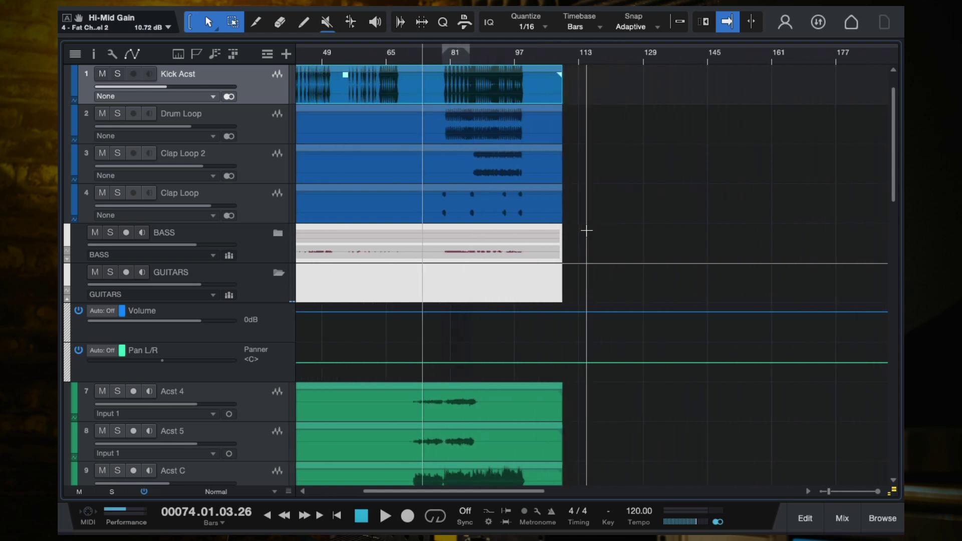
pyautogui.press('e')
pyautogui.scroll(-2, 586, 231)
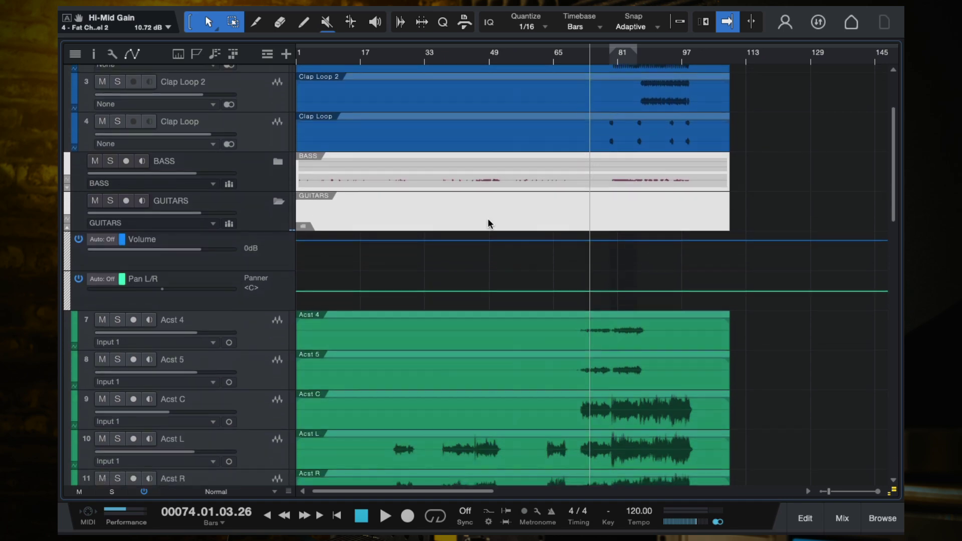
pyautogui.scroll(3, 490, 223)
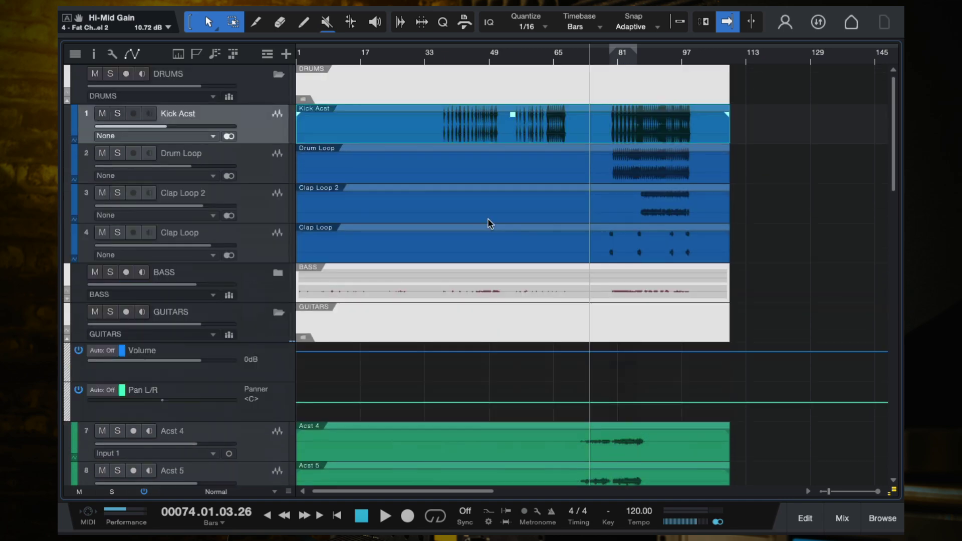
# Collapse the DRUMS, BG VOX and GUITARS folder tracks so only the group folders show
pyautogui.click(278, 76)
pyautogui.scroll(-10, 351, 216)
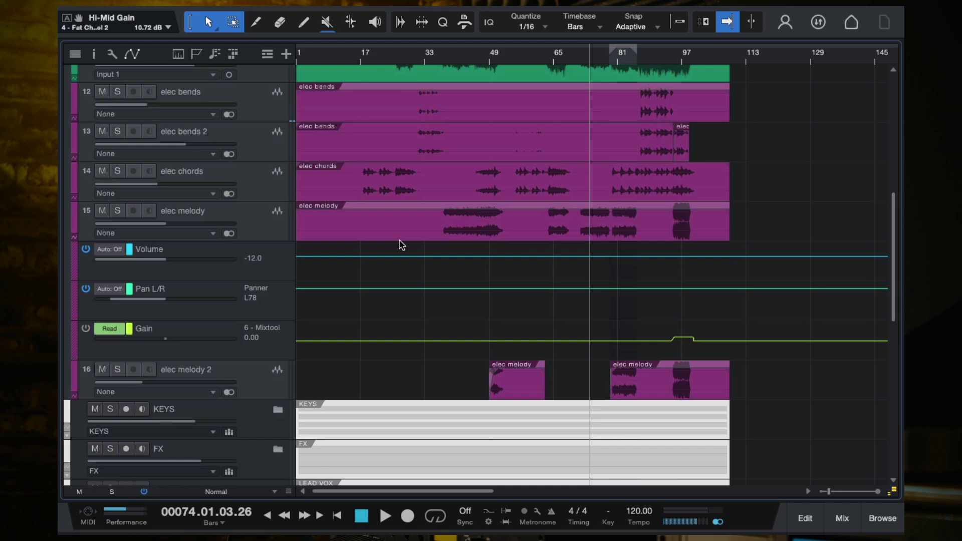
pyautogui.scroll(-10, 446, 247)
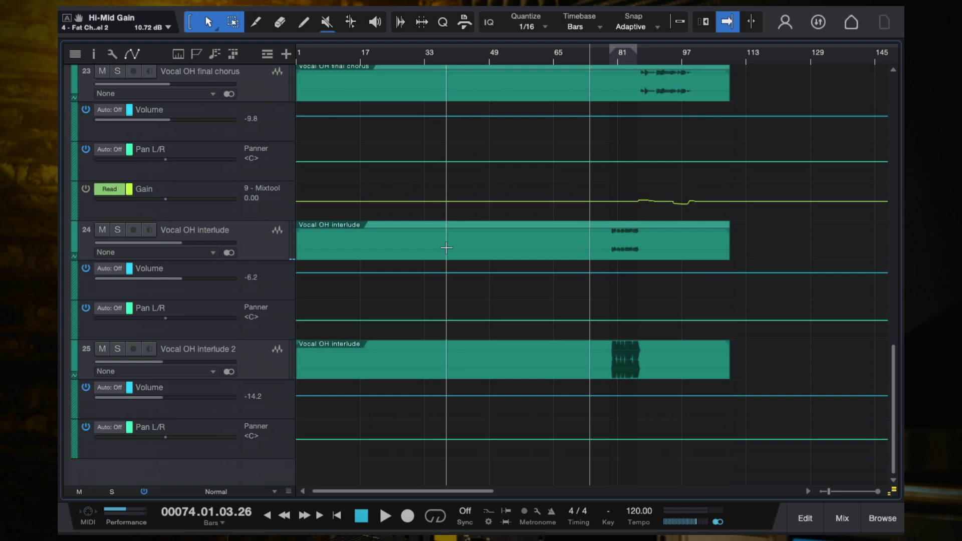
pyautogui.scroll(3, 446, 248)
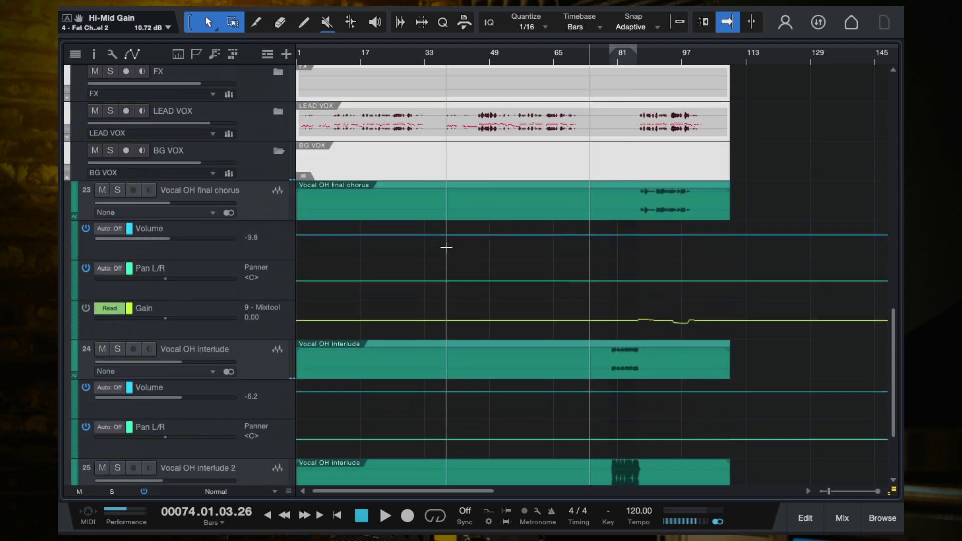
pyautogui.click(278, 150)
pyautogui.scroll(5, 365, 301)
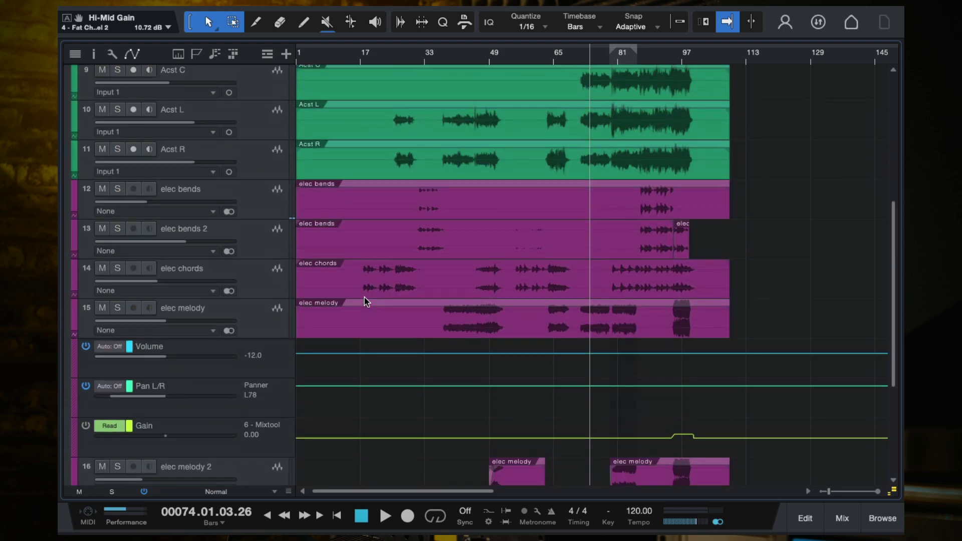
pyautogui.scroll(4, 365, 300)
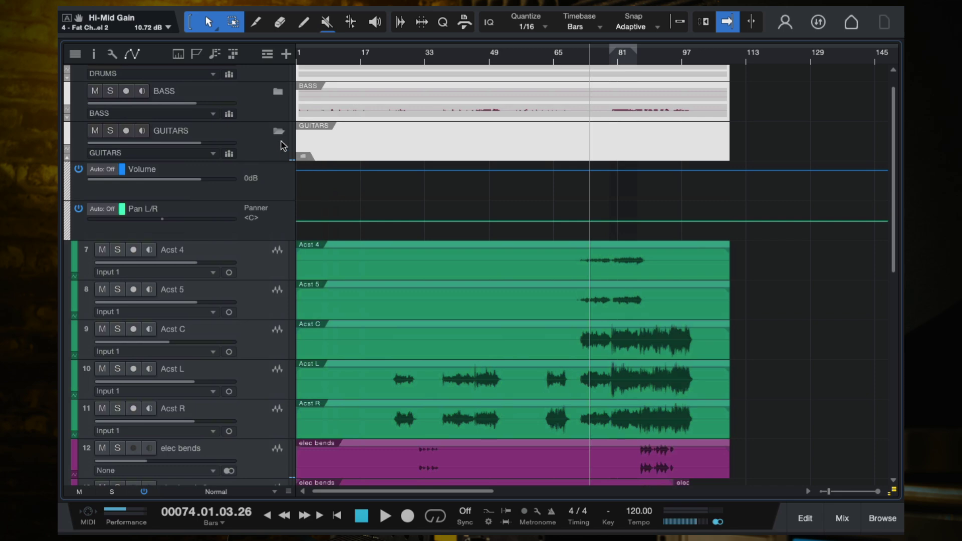
pyautogui.click(278, 132)
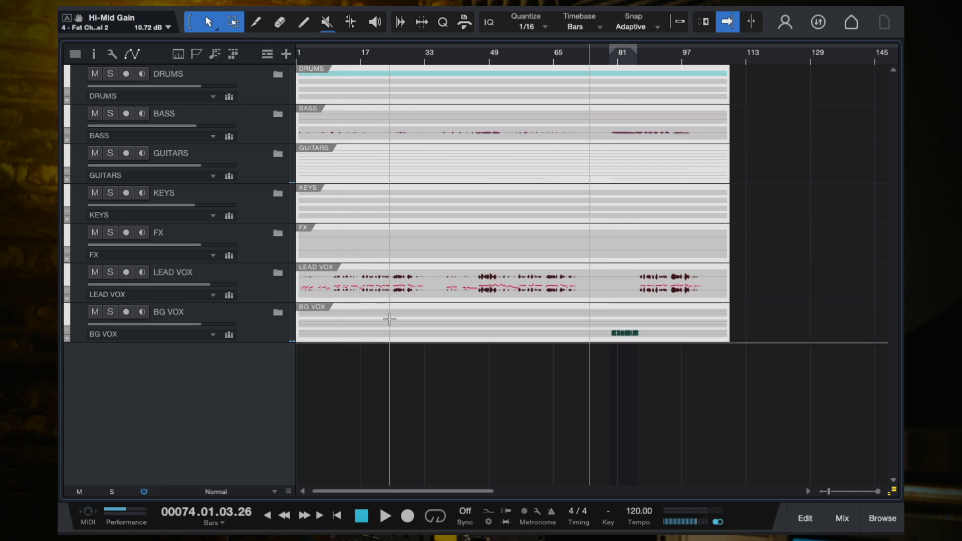
# Expand and collapse the DRUMS folder and the GUITARS folder to view the tracks inside each
pyautogui.click(278, 75)
pyautogui.click(278, 75)
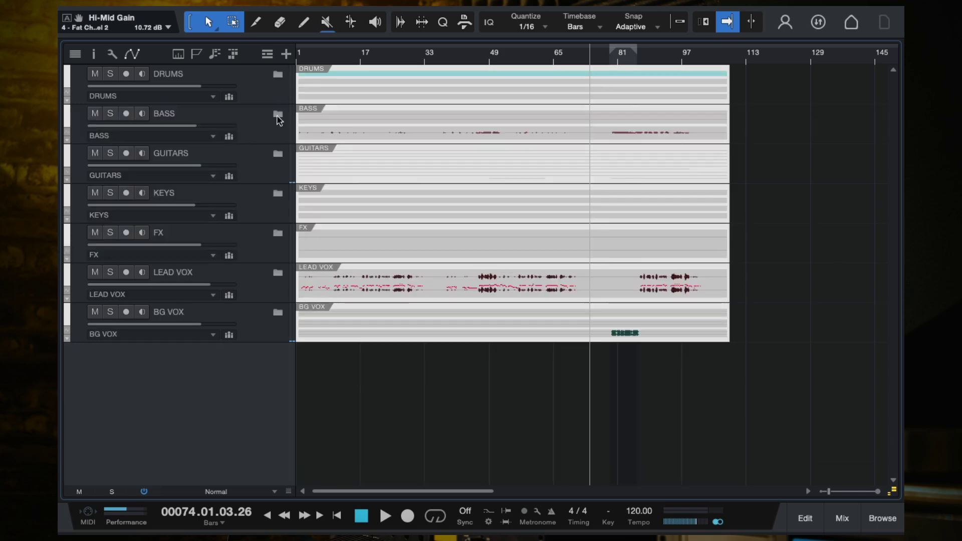
pyautogui.click(278, 155)
pyautogui.click(278, 156)
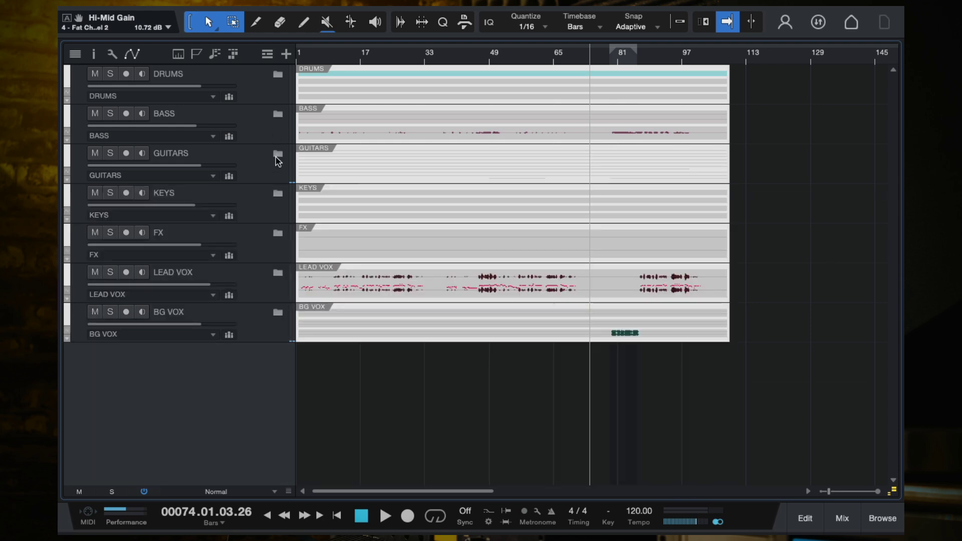